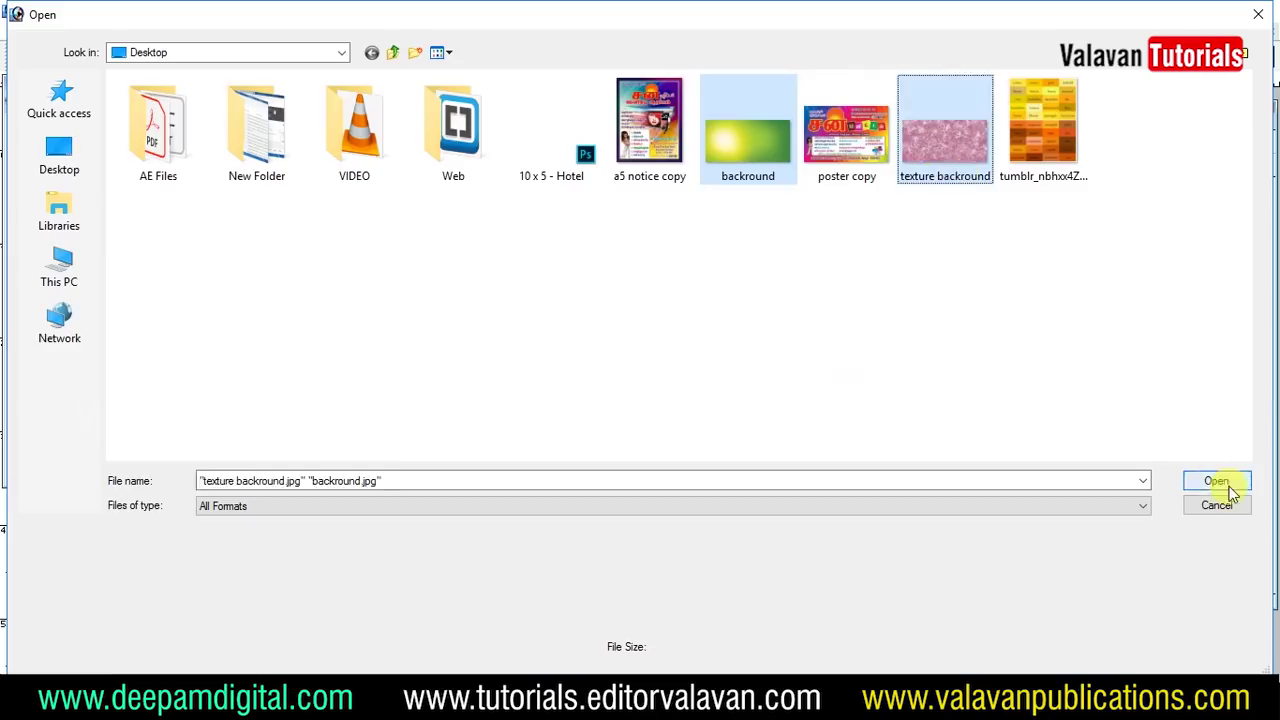
- Close the finished banner preview so Photoshop shows an empty workspace
left_click(1209, 480)
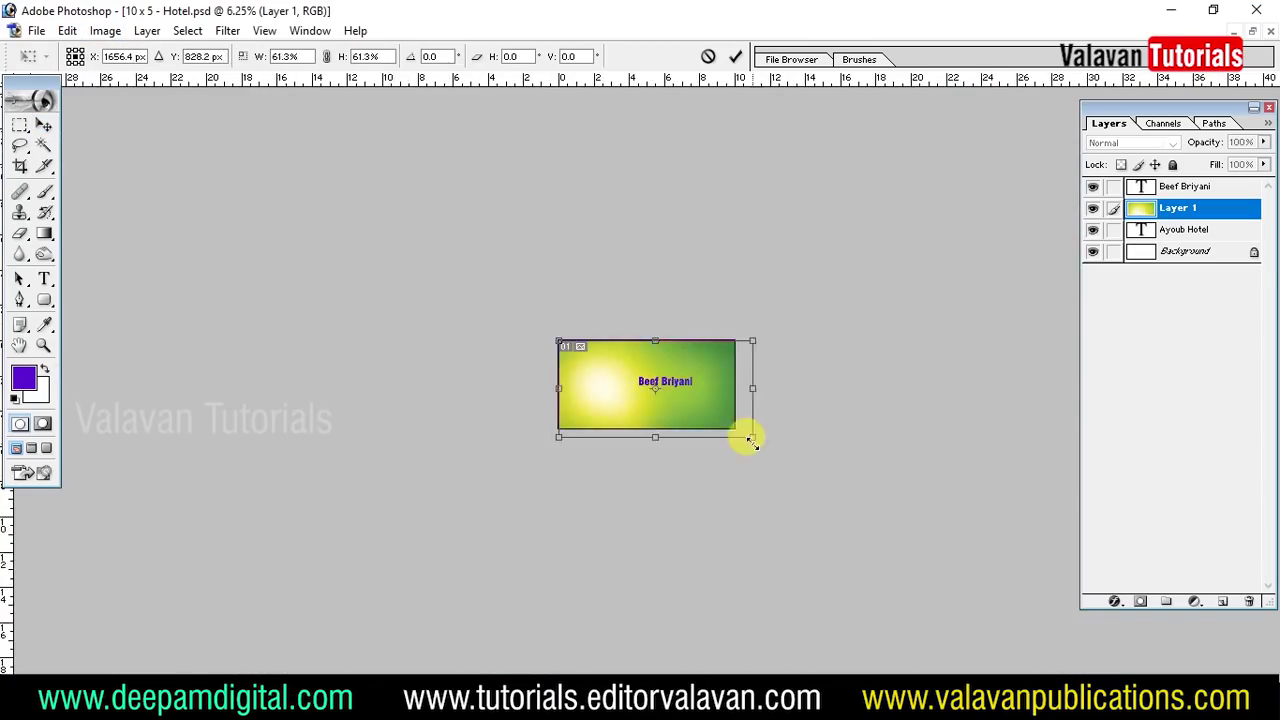
left_click(67, 33)
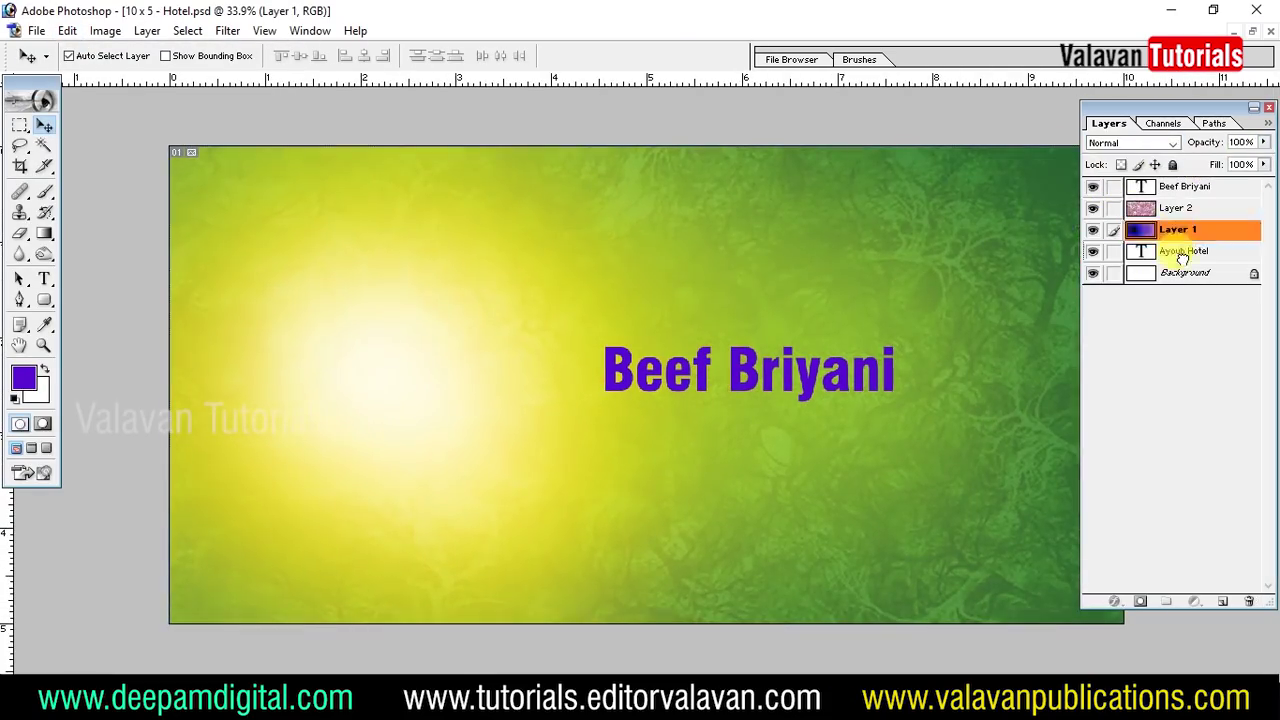
left_click_drag(1182, 258, 1182, 262)
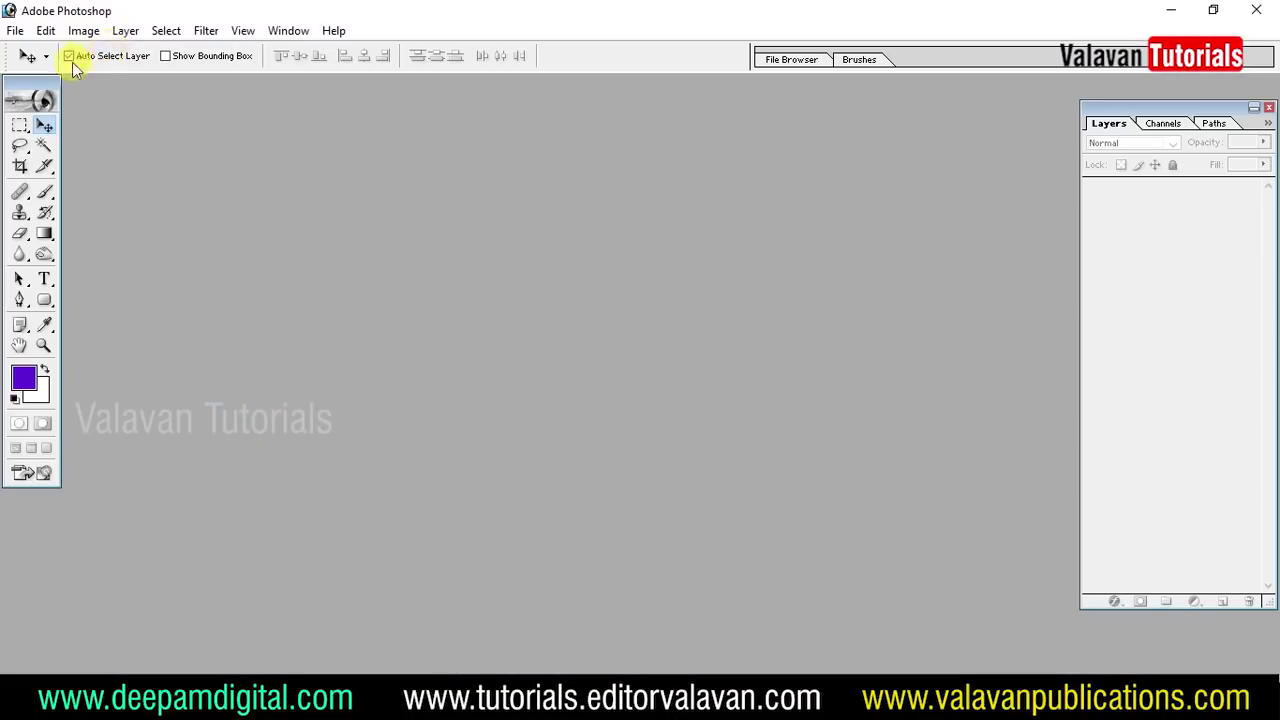
- Create Untitled-1 at 10 × 5 inches, 300 pixels/inch, RGB Color, and maximize its window
left_click(12, 30)
left_click(45, 51)
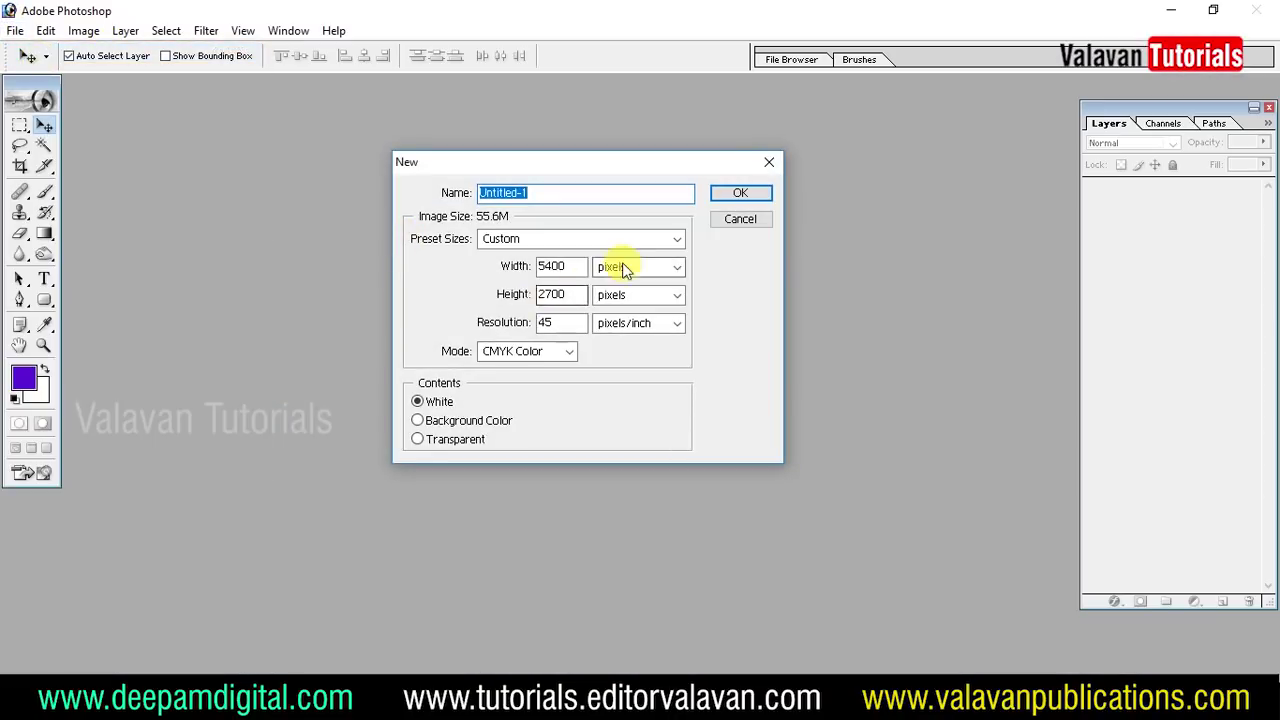
left_click(637, 238)
left_click(773, 322)
left_click(677, 267)
left_click(669, 301)
left_click(666, 296)
left_click(648, 328)
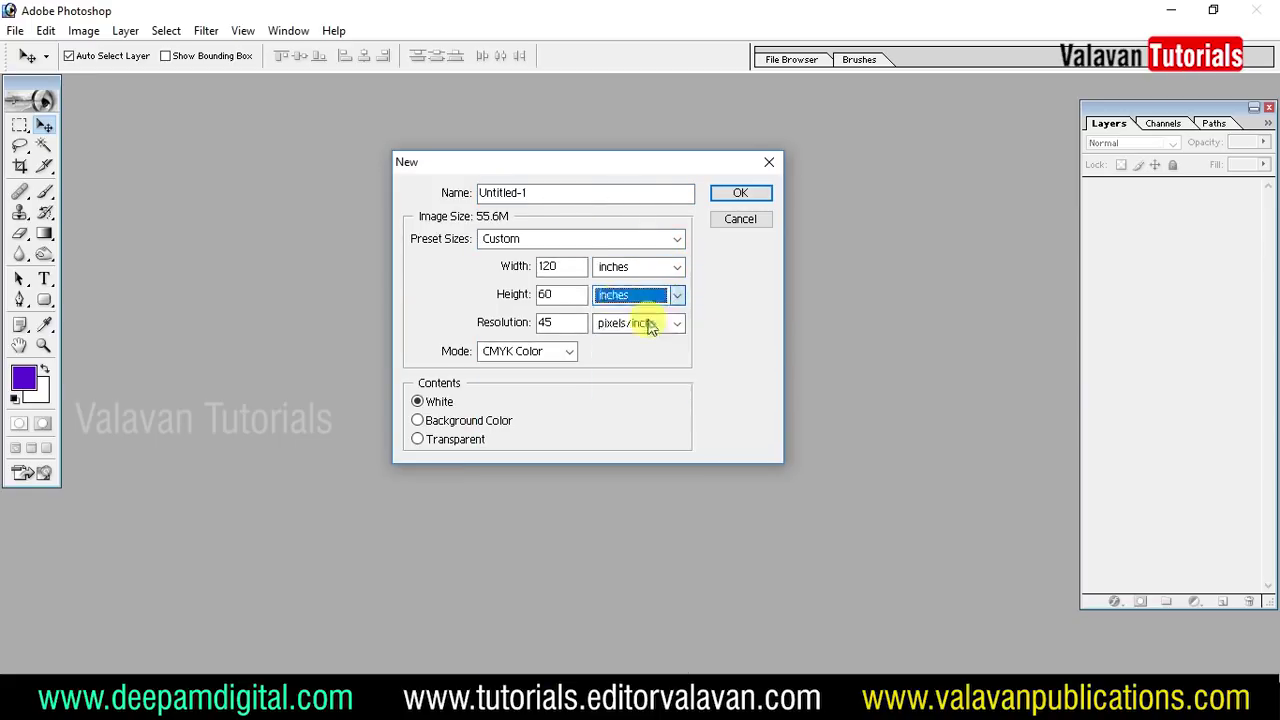
left_click(569, 265)
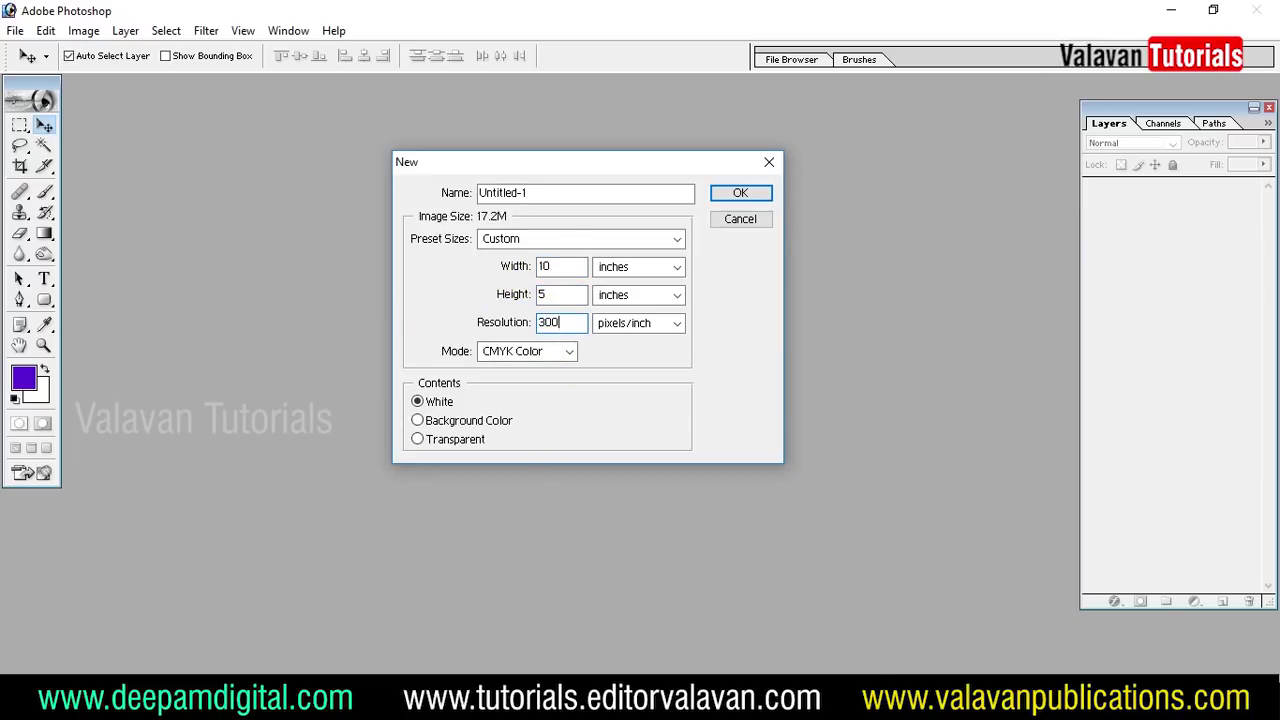
left_click(547, 350)
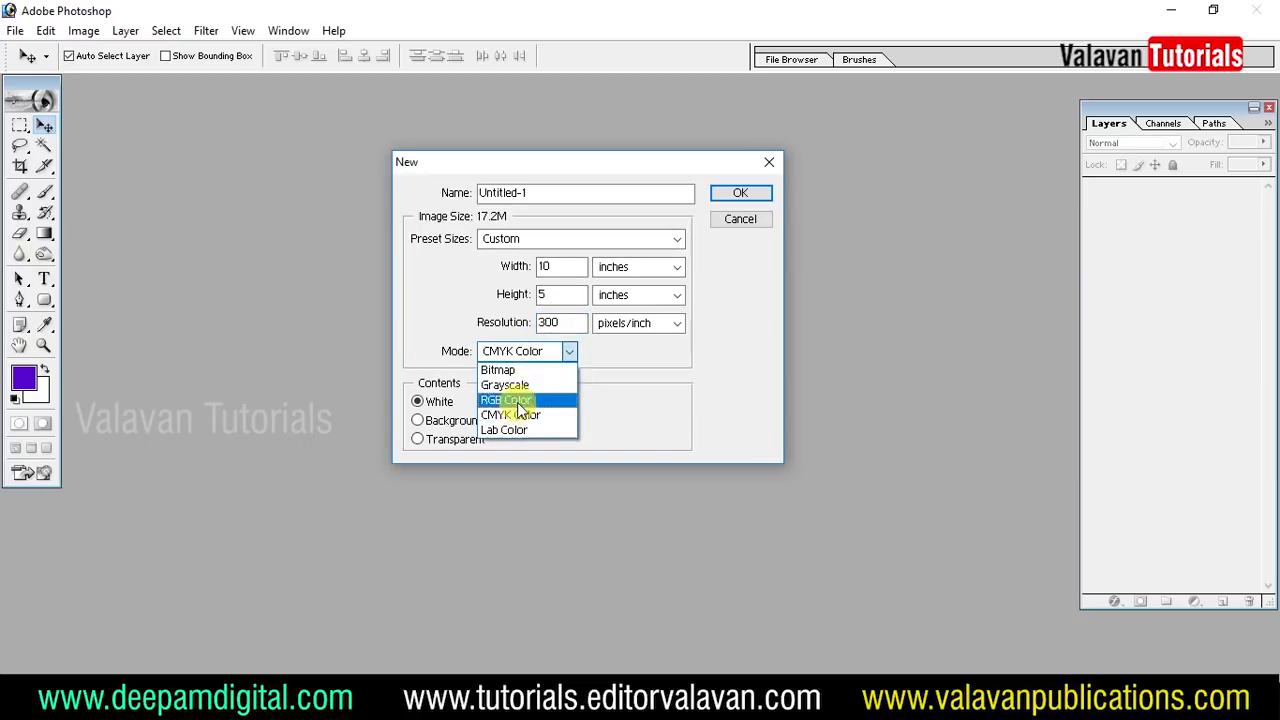
left_click(518, 400)
left_click(743, 193)
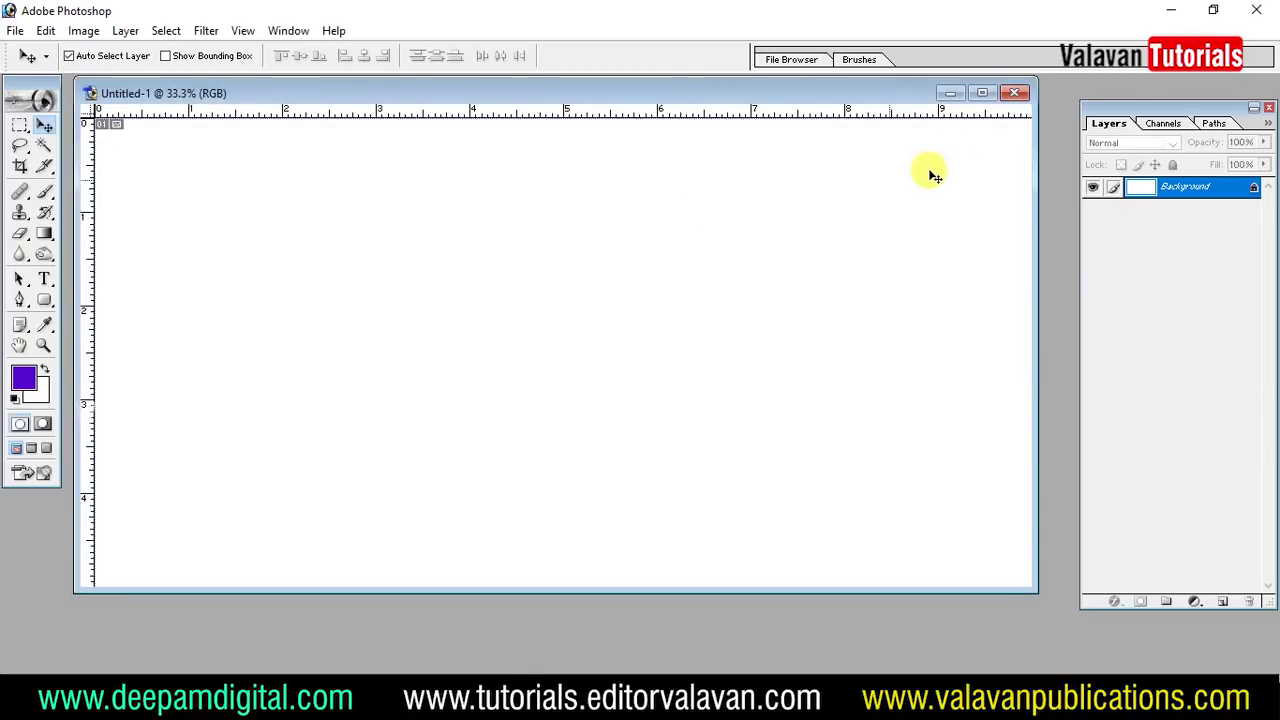
left_click(983, 94)
- Save as '10 x 5 - Hotel' in Photoshop PSD format on the Desktop, then begin the title text
left_click(66, 55)
left_click(36, 30)
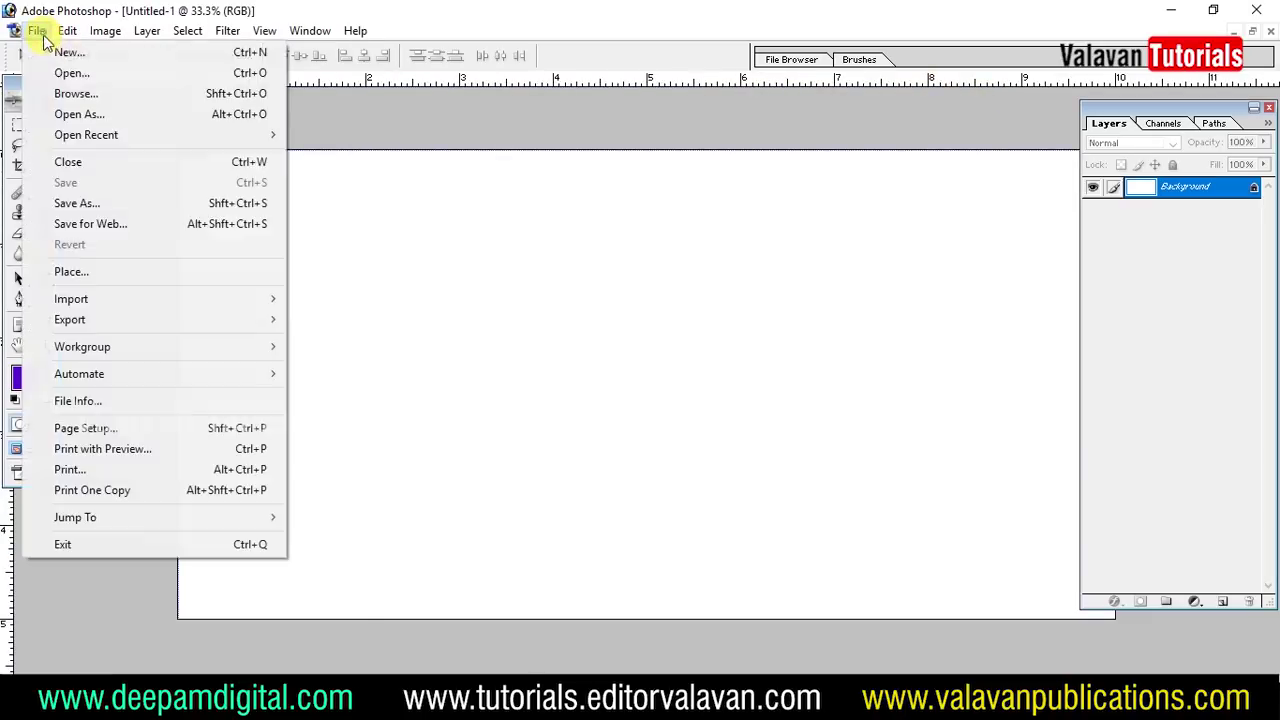
left_click(106, 204)
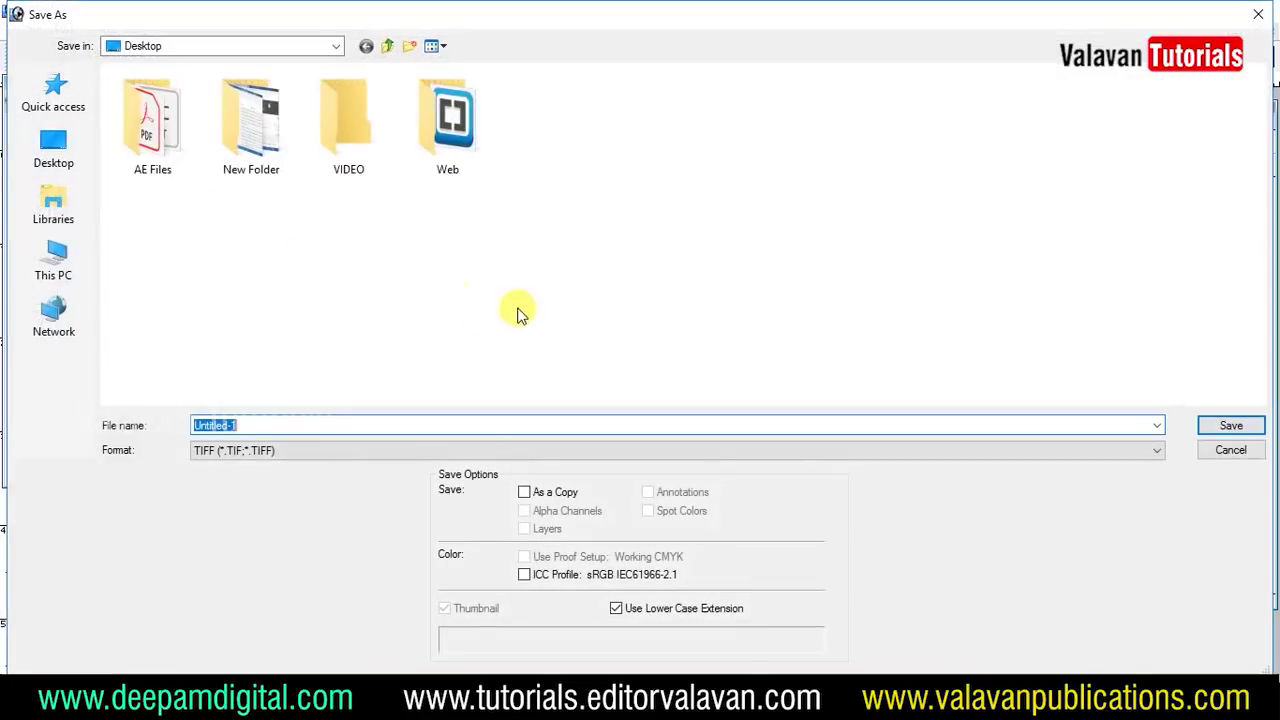
left_click(55, 168)
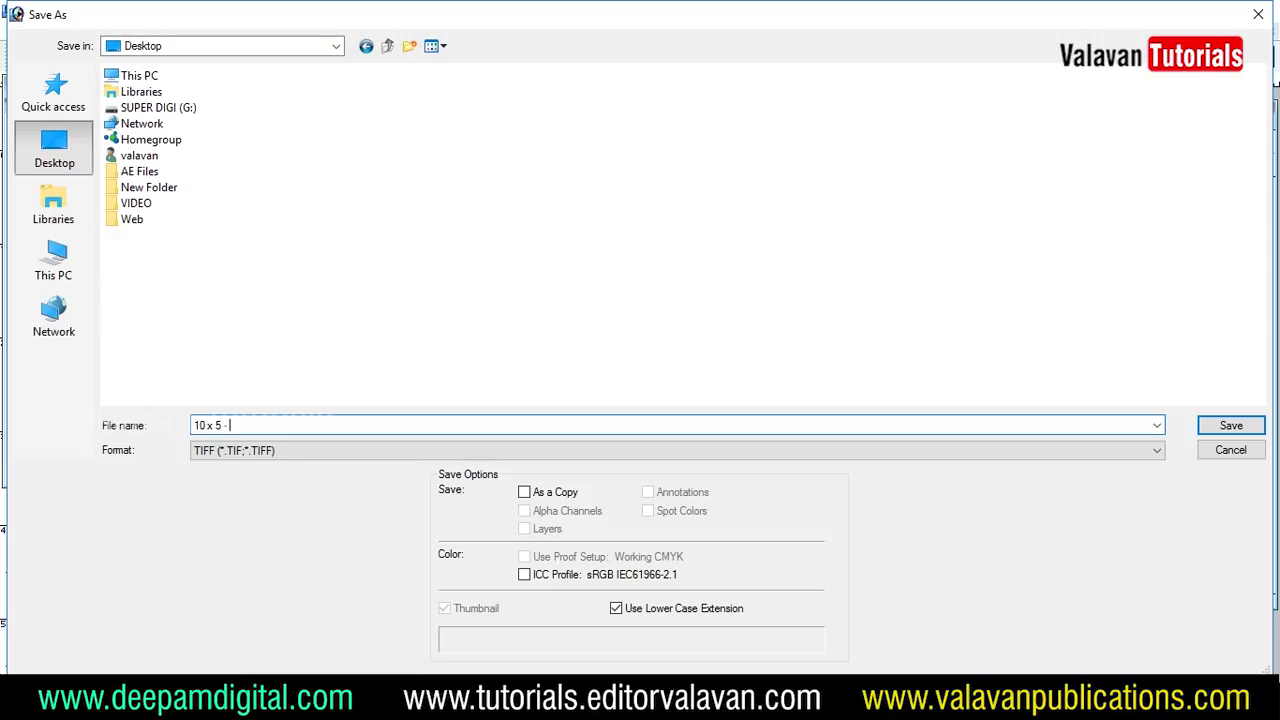
left_click(329, 452)
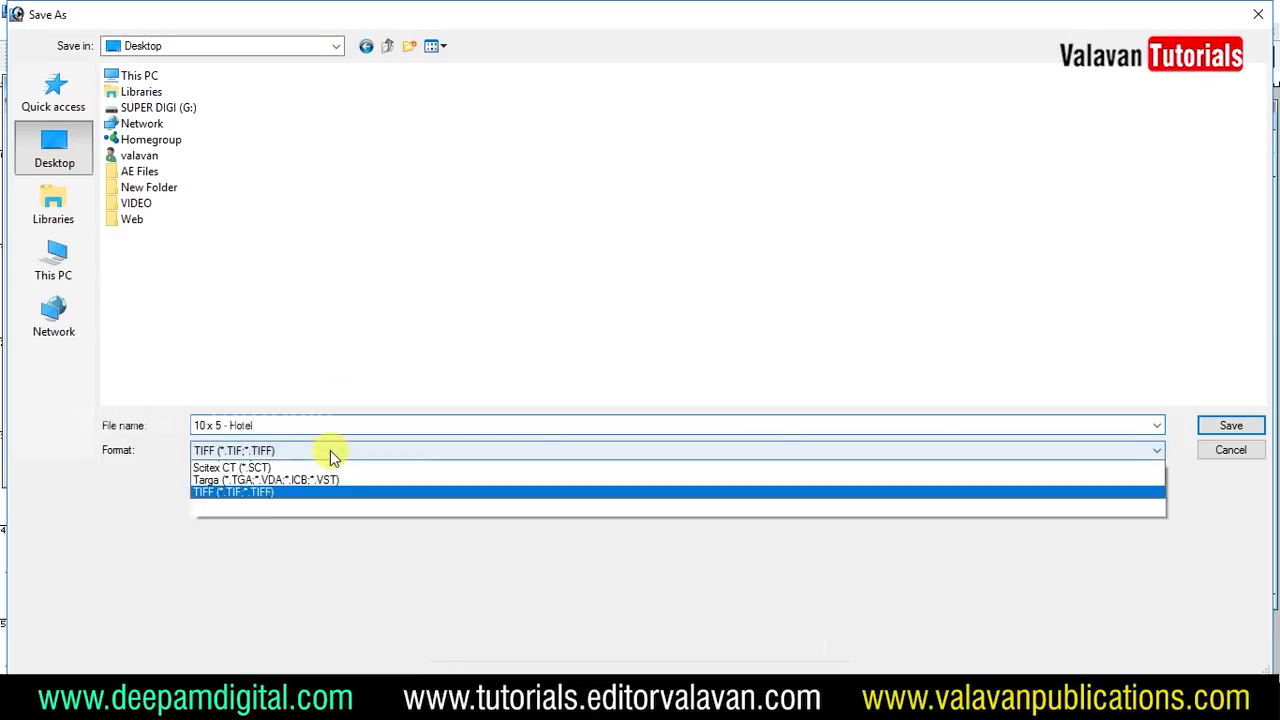
left_click(300, 466)
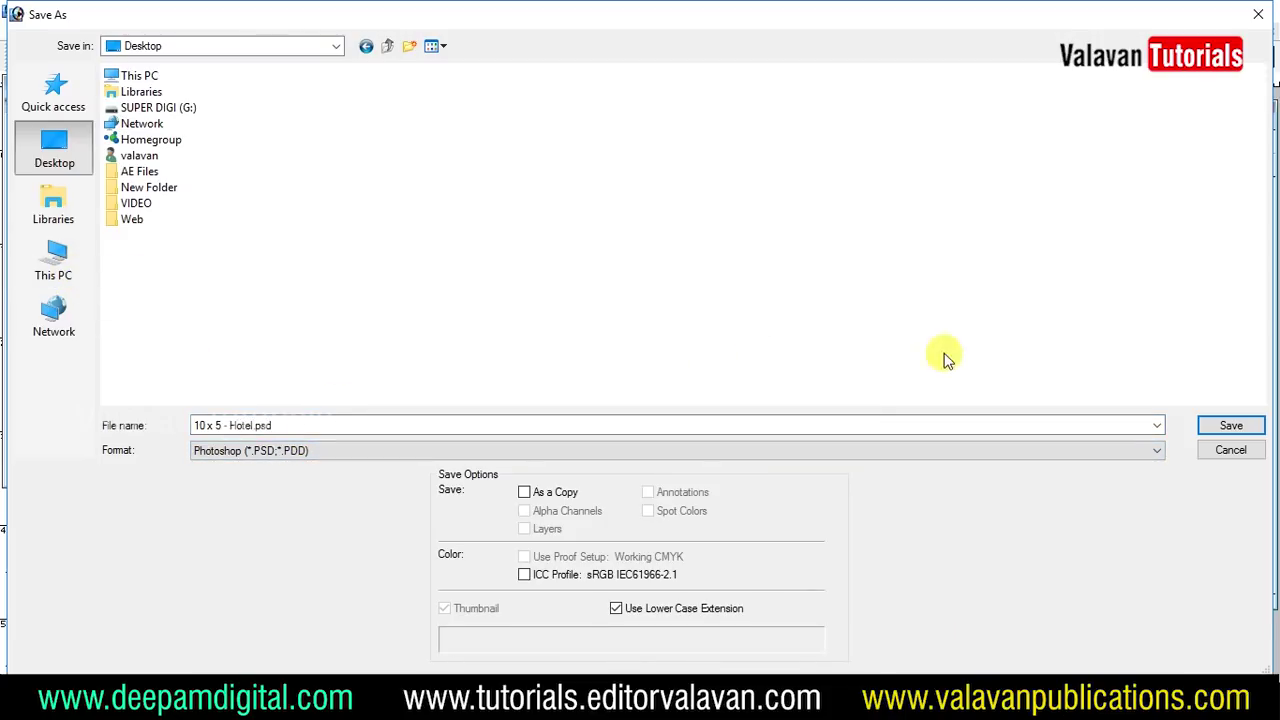
left_click(1230, 425)
left_click(399, 320)
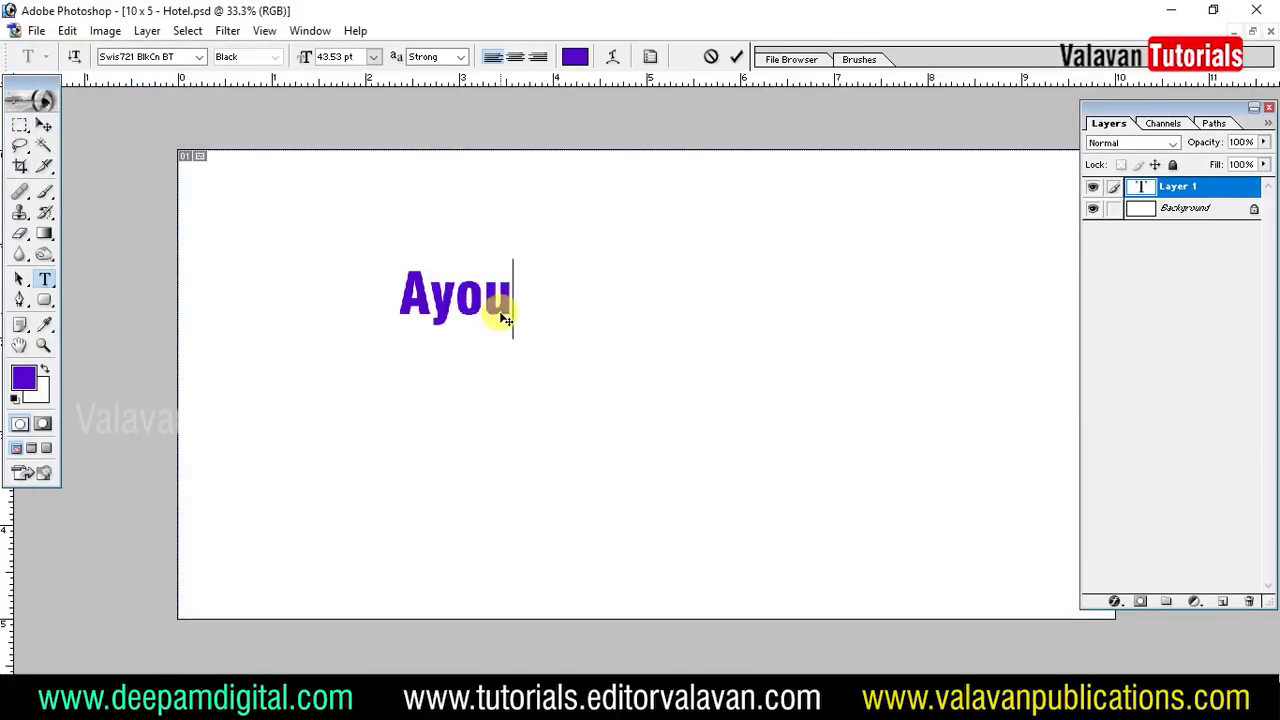
- Add 'Beef Briyani' below the title and move 'Ayoub Hotel' directly above it
left_click(566, 390)
type("Beef Briyani")
key("ctrl+Return")
key("v")
right_click(575, 300)
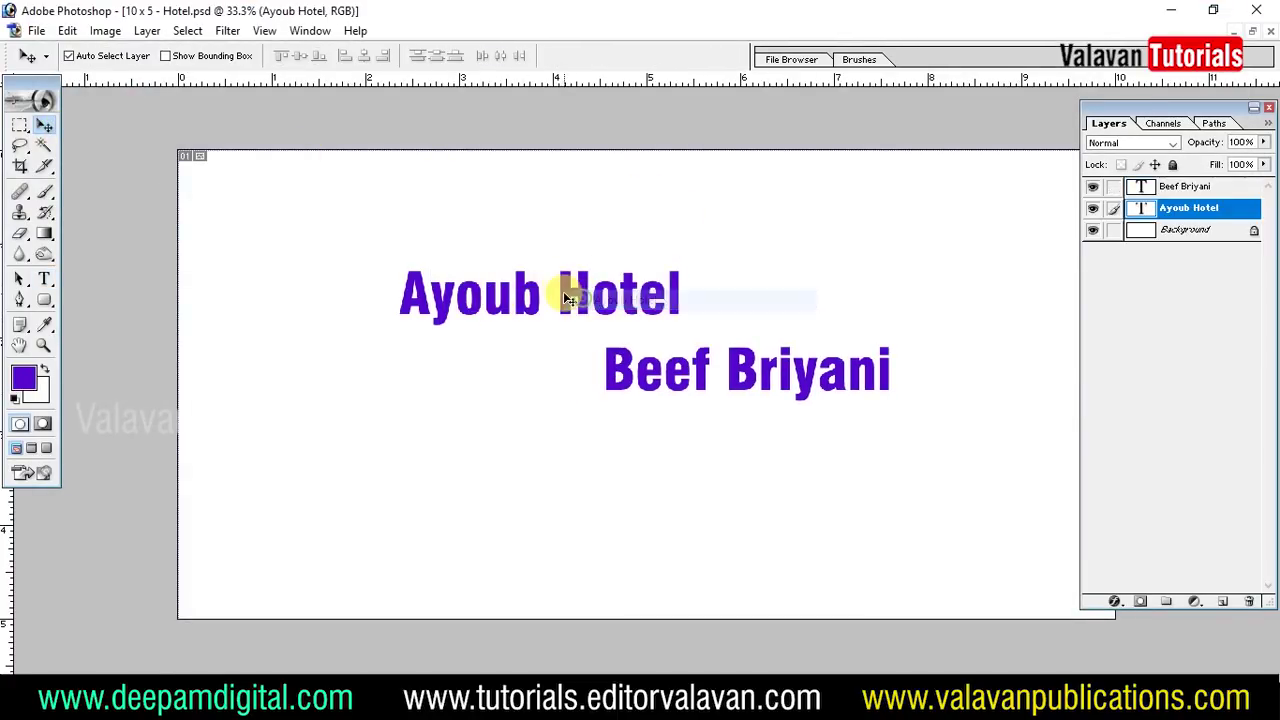
left_click_drag(575, 300, 763, 284)
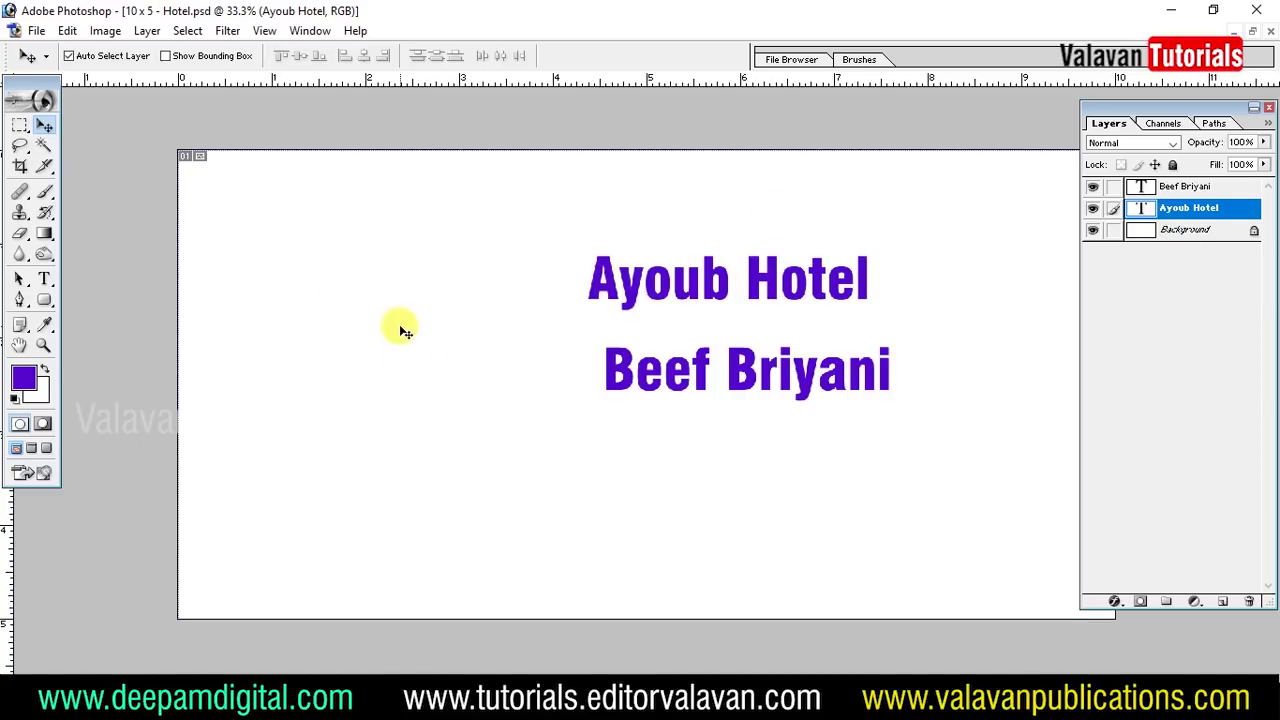
- Open the backround and texture backround images together
left_click(38, 31)
left_click(60, 118)
left_click(736, 152)
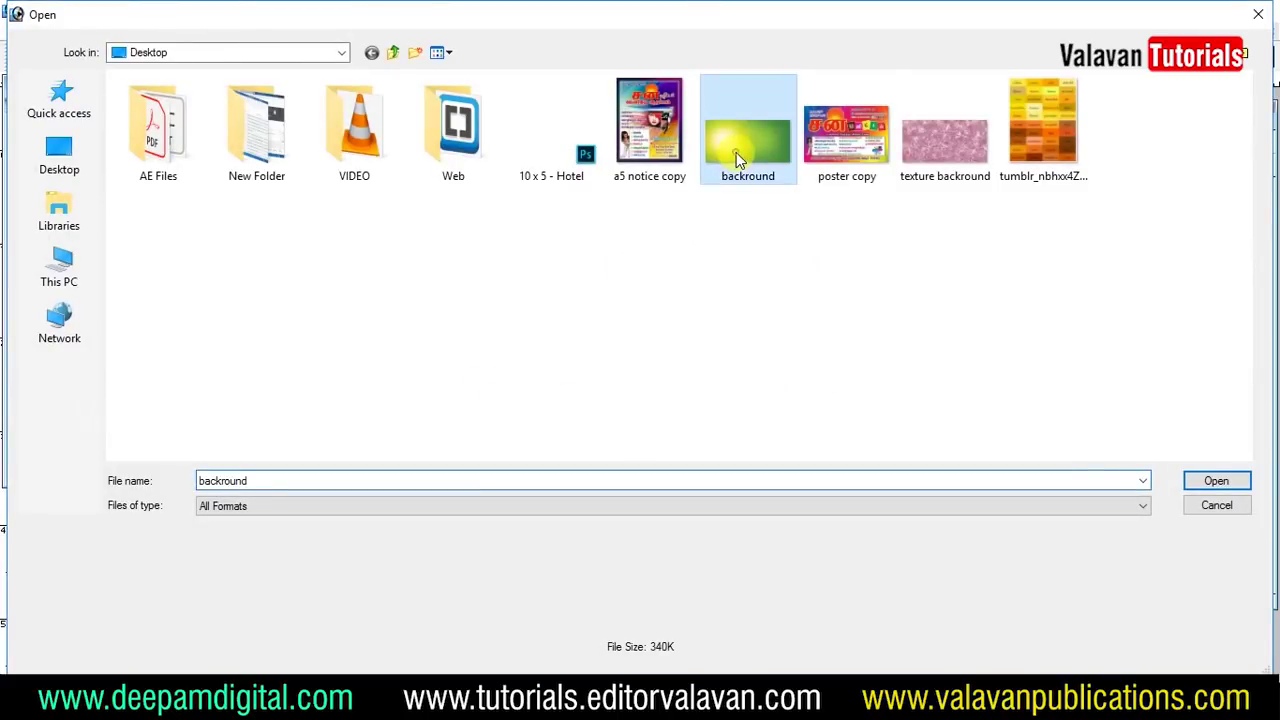
left_click(946, 180, "ctrl")
left_click(1217, 482)
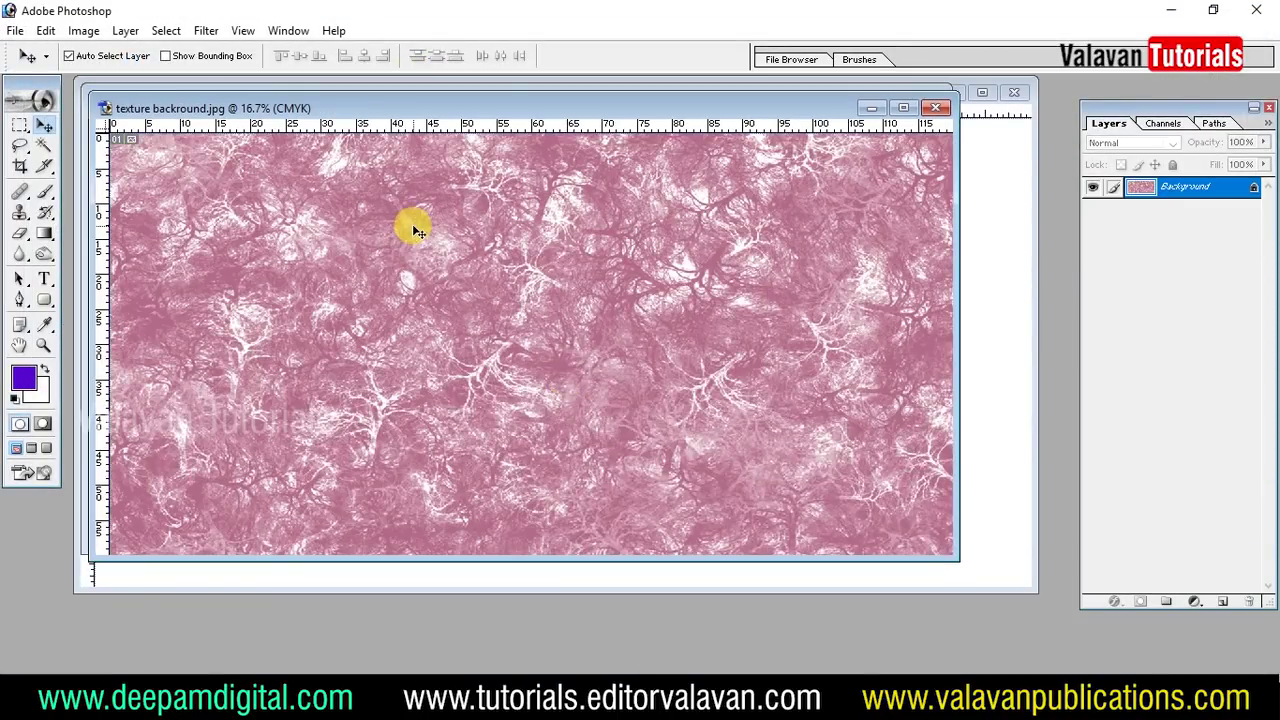
- Drag the green gradient into 10 x 5 - Hotel.psd as Layer 1 and maximize the banner
left_click_drag(460, 108, 585, 234)
left_click(639, 103)
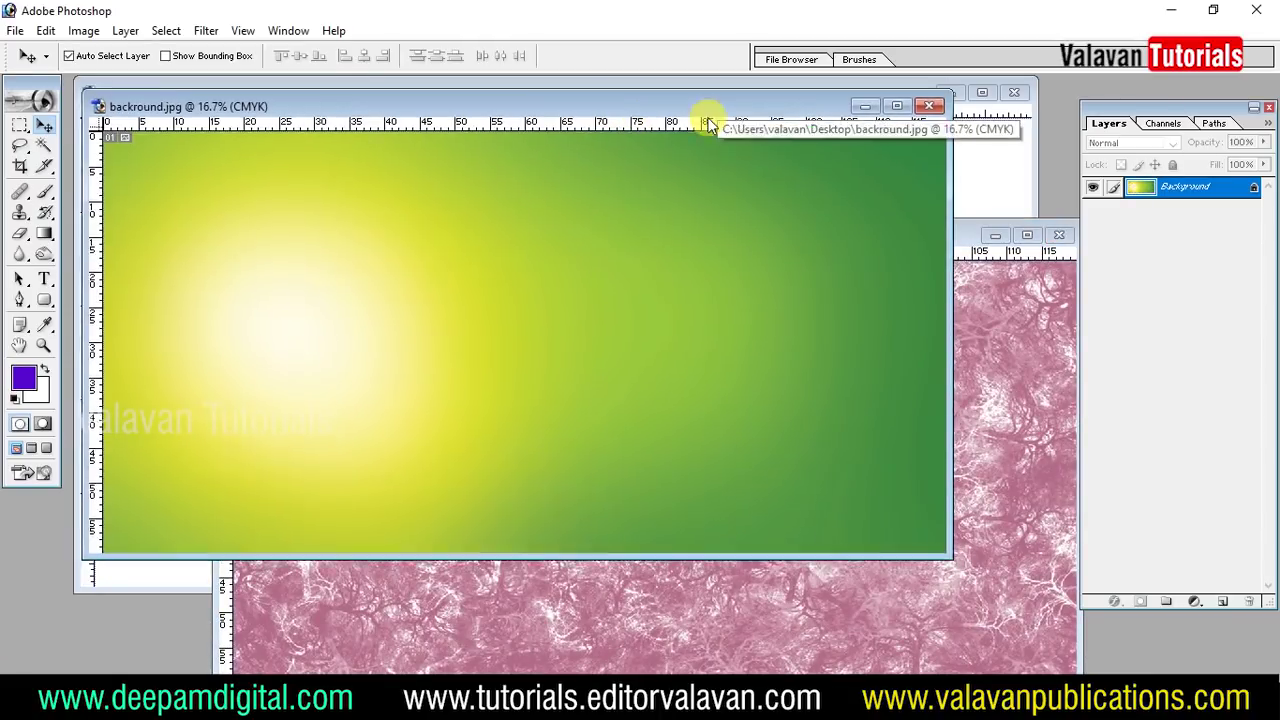
left_click_drag(718, 103, 381, 178)
left_click_drag(530, 258, 826, 234)
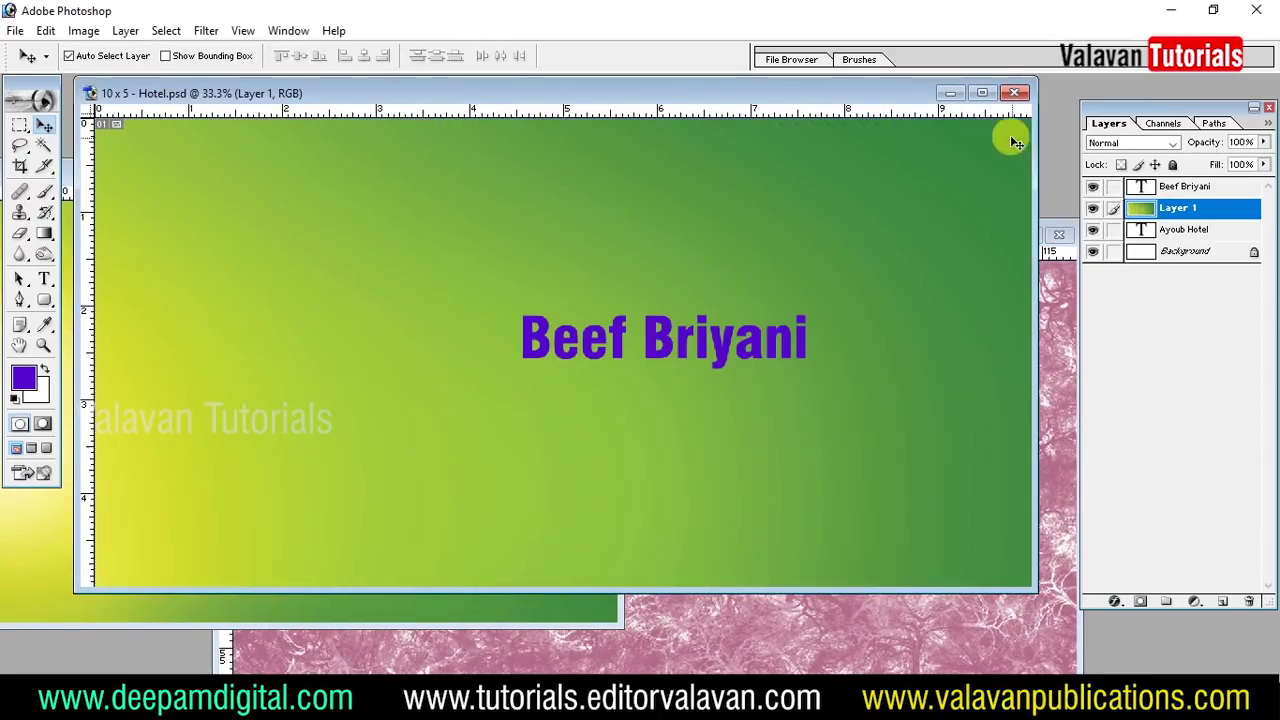
left_click(986, 95)
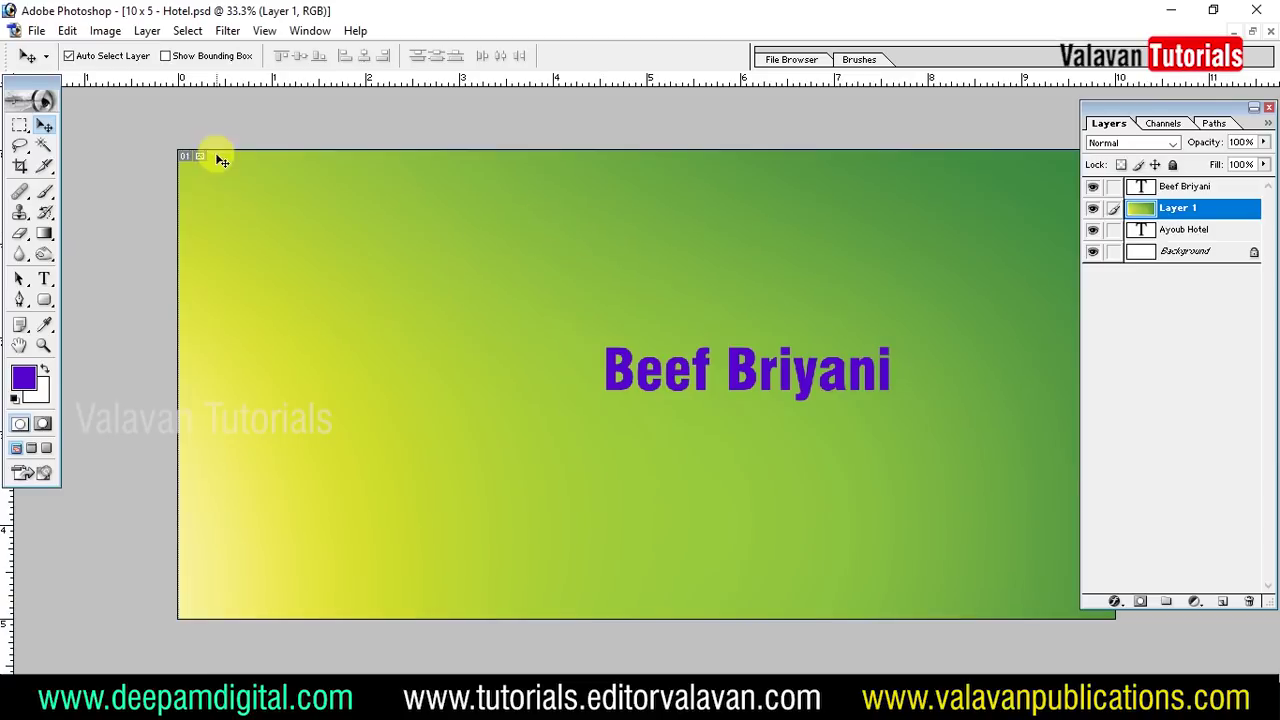
left_click(107, 33)
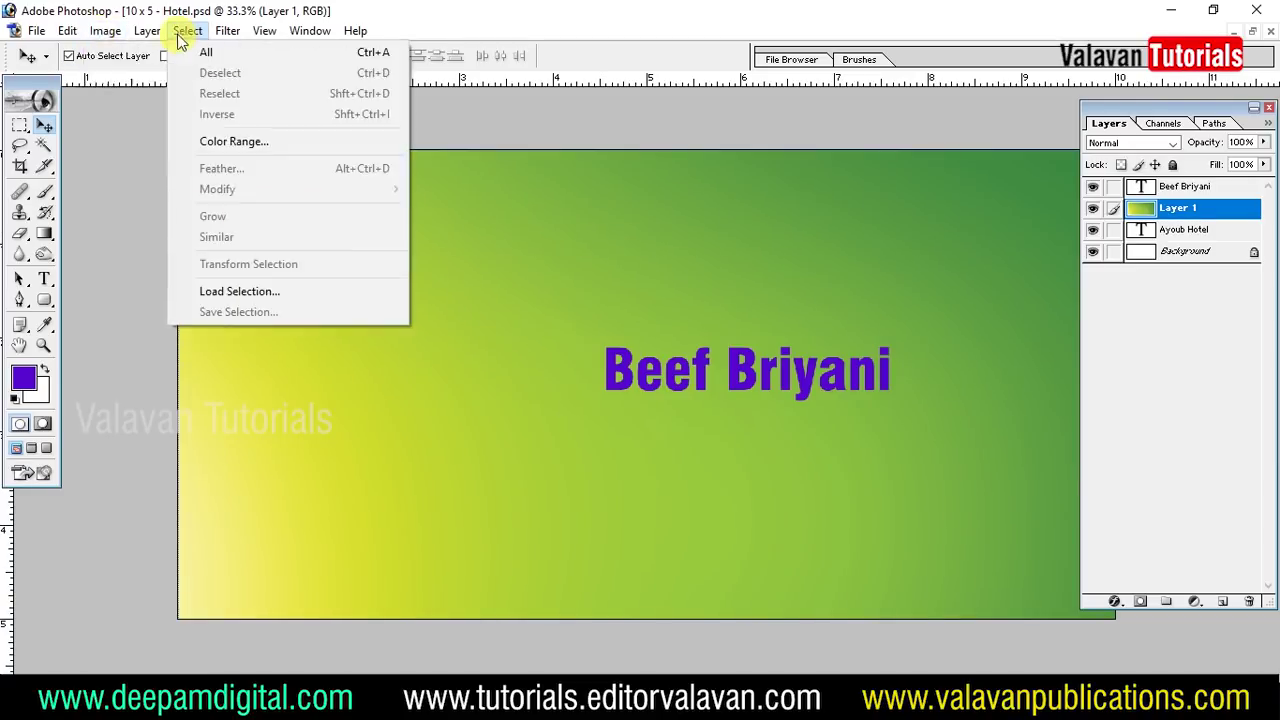
- Free Transform the gradient layer so it fills the whole banner canvas
mouse_move(72, 38)
left_click(180, 377)
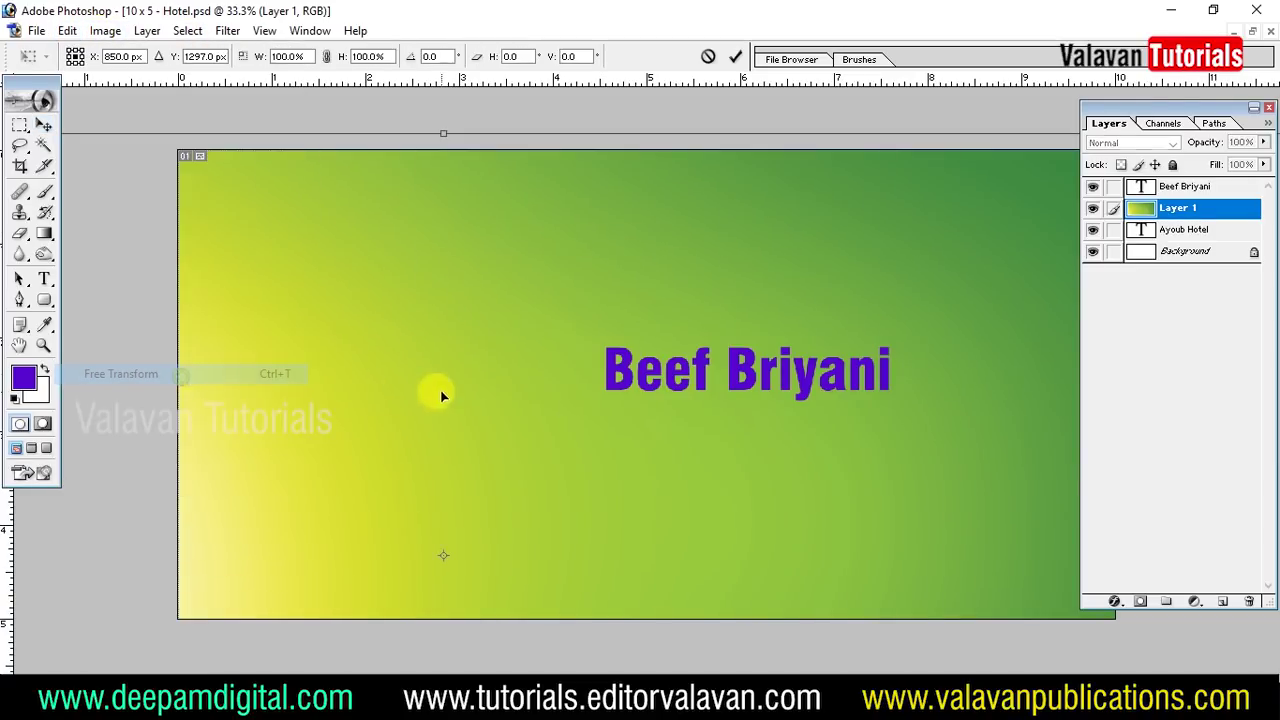
left_click_drag(642, 312, 408, 327)
key("ctrl+minus")
key("ctrl+minus")
key("ctrl+minus")
key("ctrl+minus")
key("ctrl+minus")
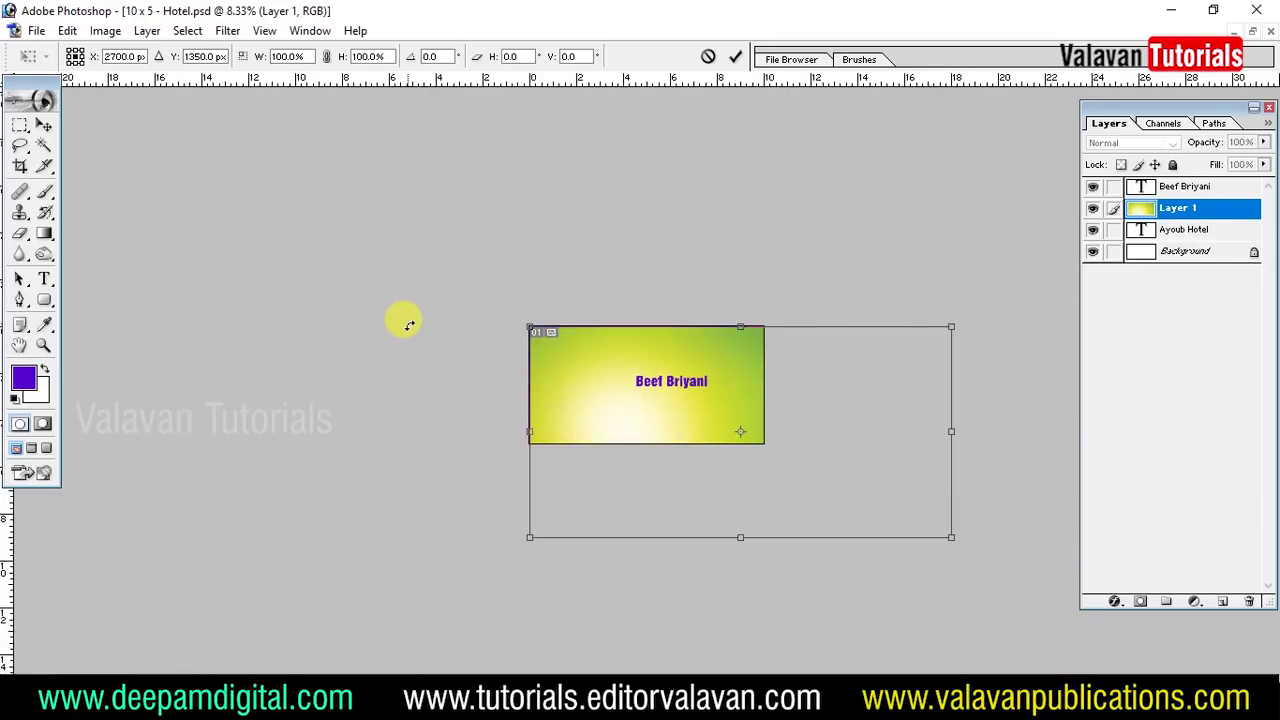
left_click_drag(873, 497, 744, 432)
key("Return")
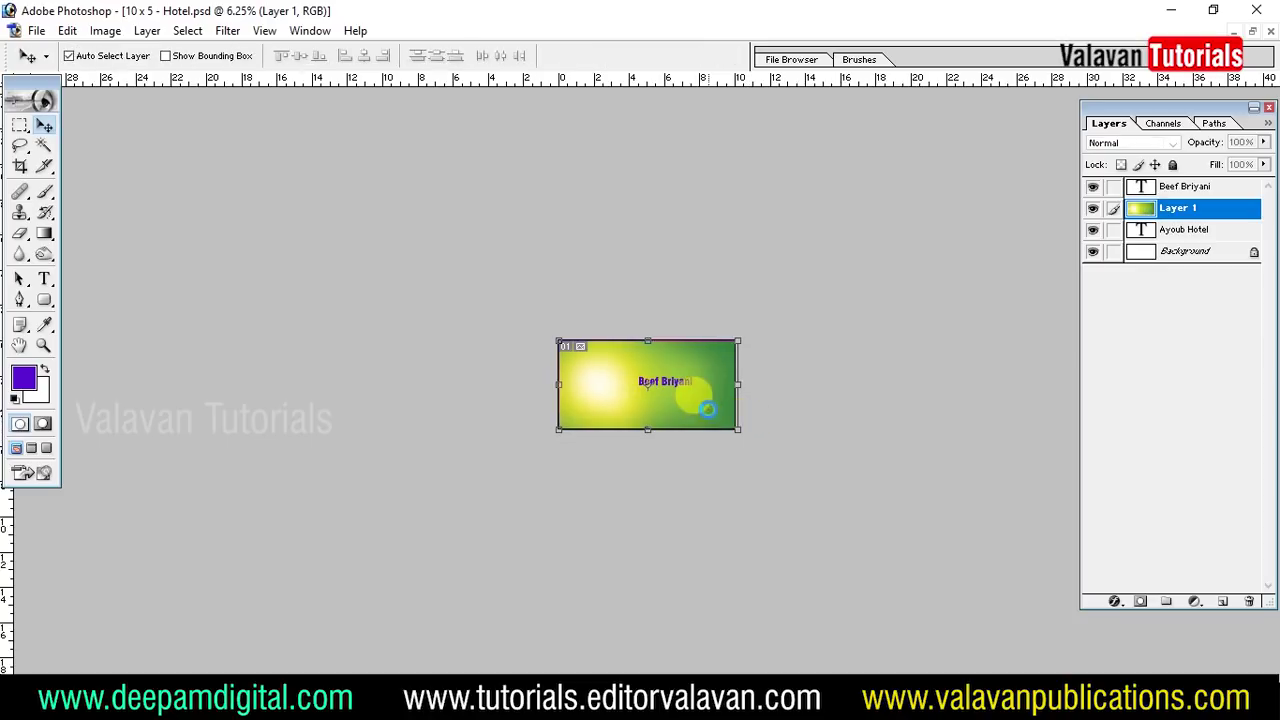
key("ctrl+plus")
key("ctrl+plus")
key("ctrl+plus")
key("ctrl+plus")
key("ctrl+plus")
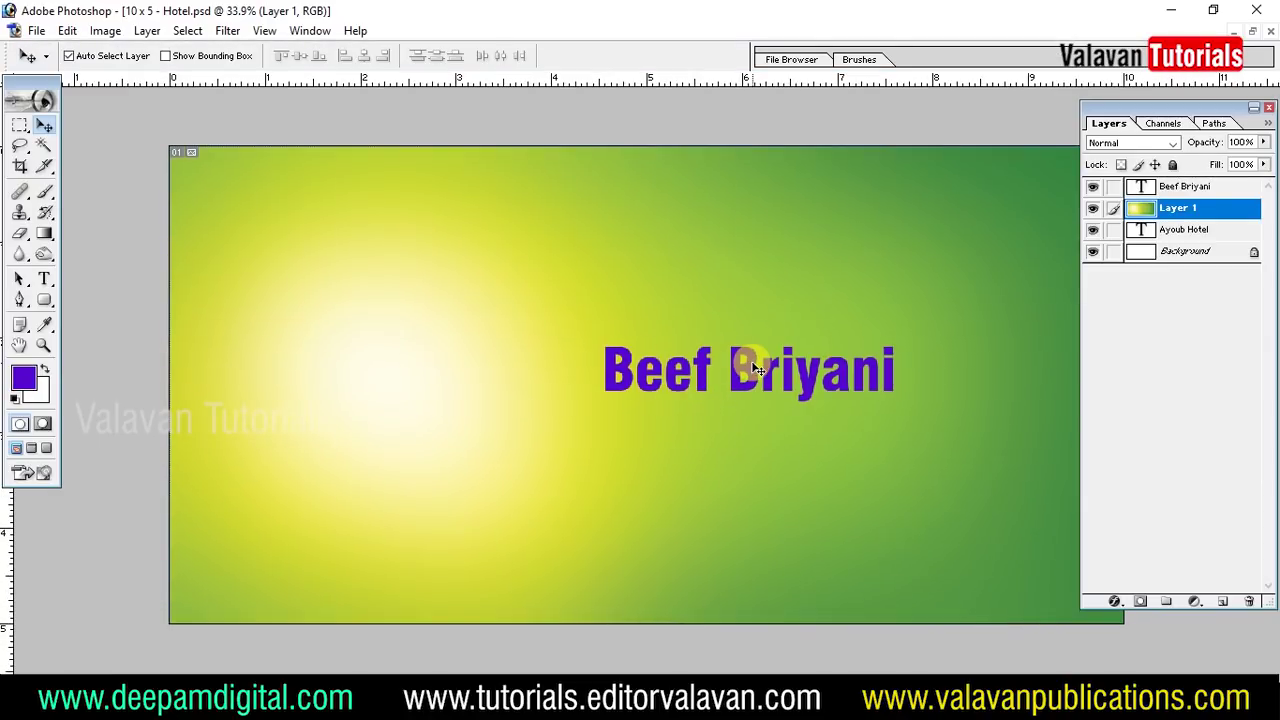
- Switch to texture backround.jpg and select its entire canvas
key("ctrl+Tab")
key("ctrl+Tab")
key("ctrl+a")
key("Delete")
key("ctrl+z")
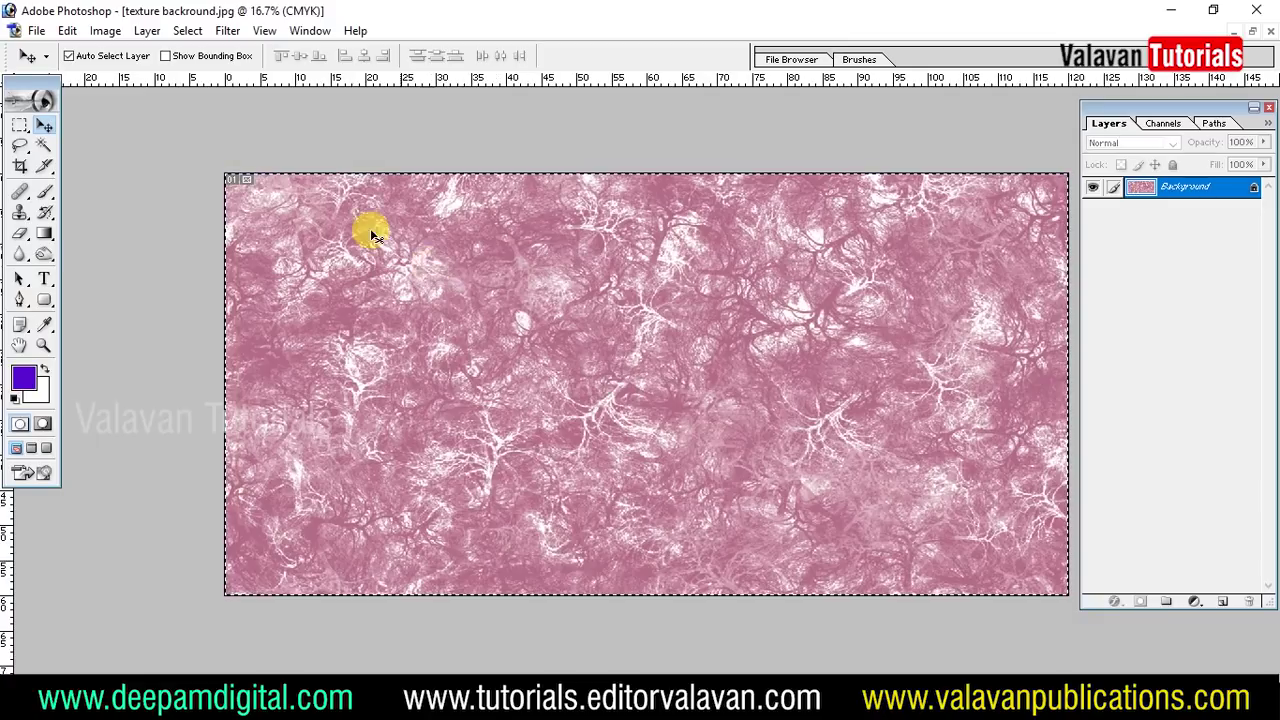
- Cut the texture, close its file, and paste it into the banner as Layer 2
left_click(67, 30)
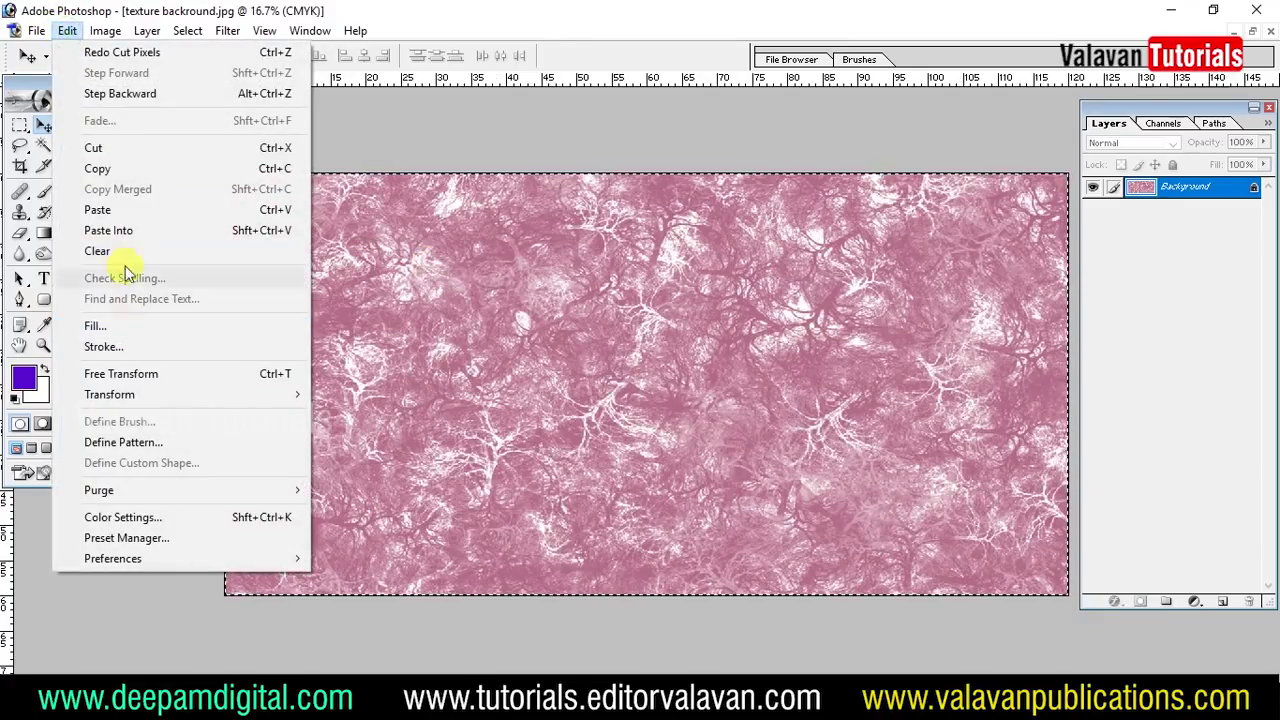
left_click(135, 149)
left_click(35, 30)
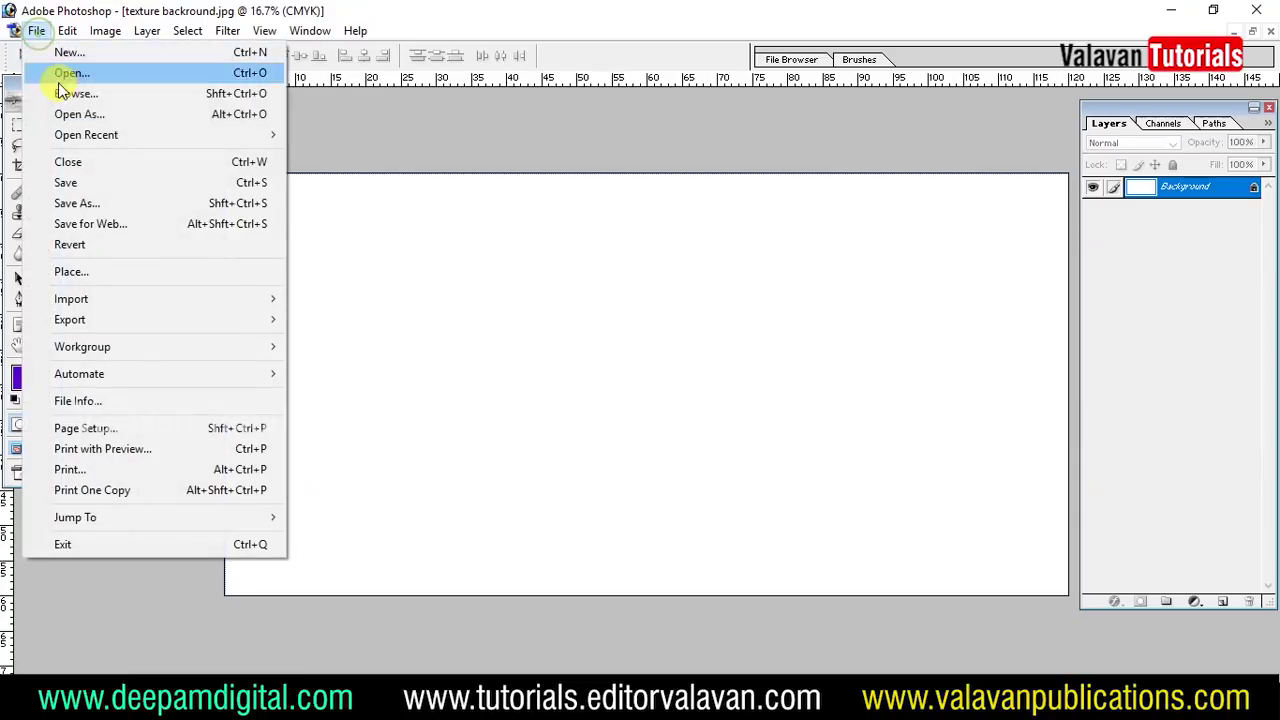
left_click(88, 163)
left_click(621, 280)
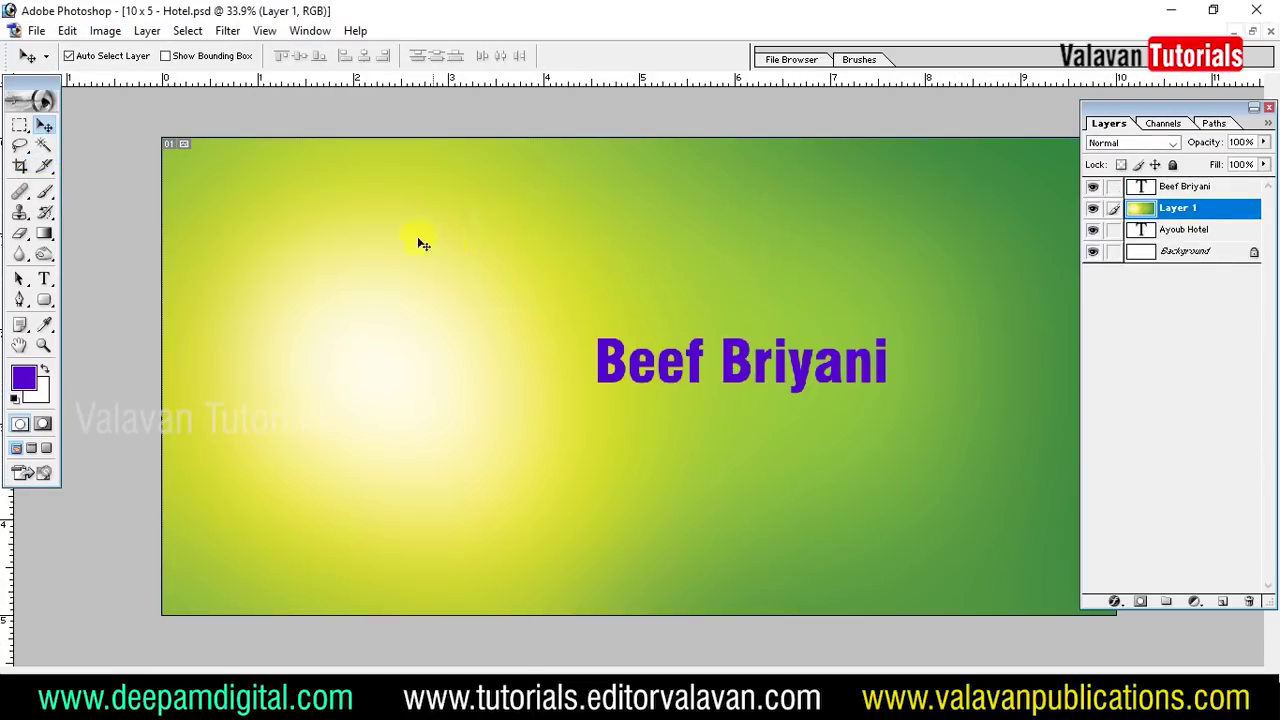
left_click(67, 30)
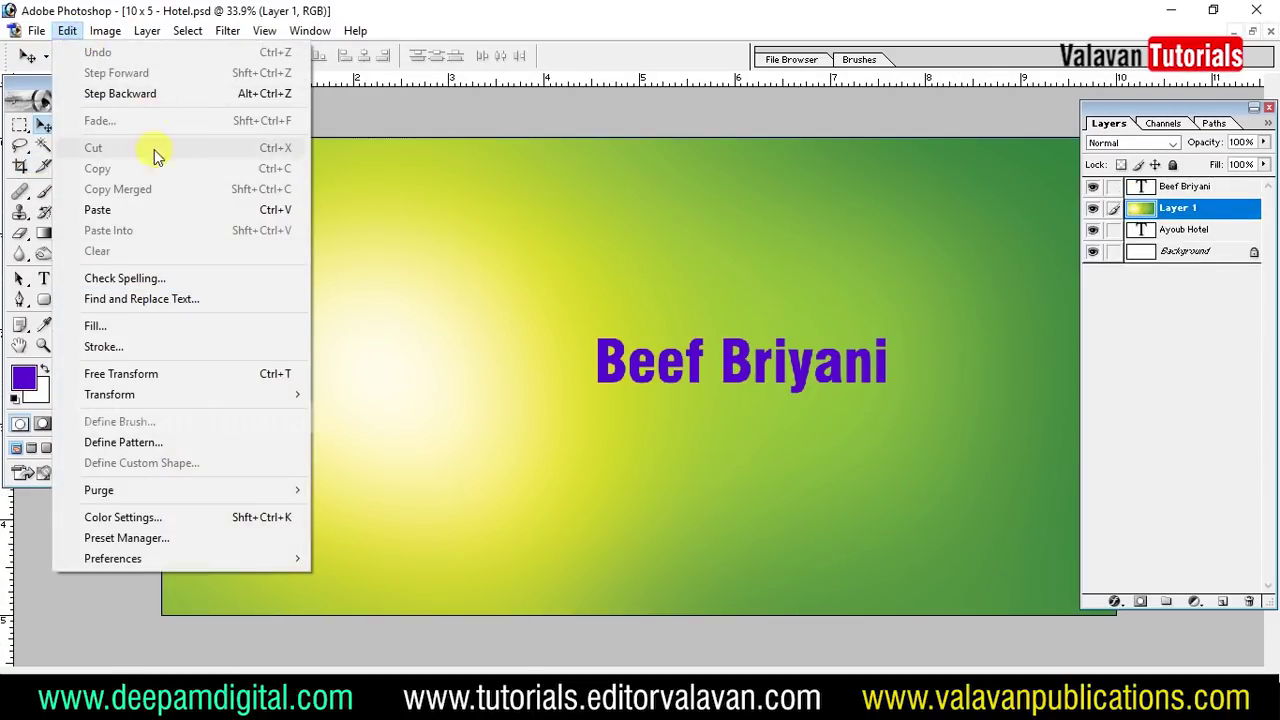
left_click(155, 215)
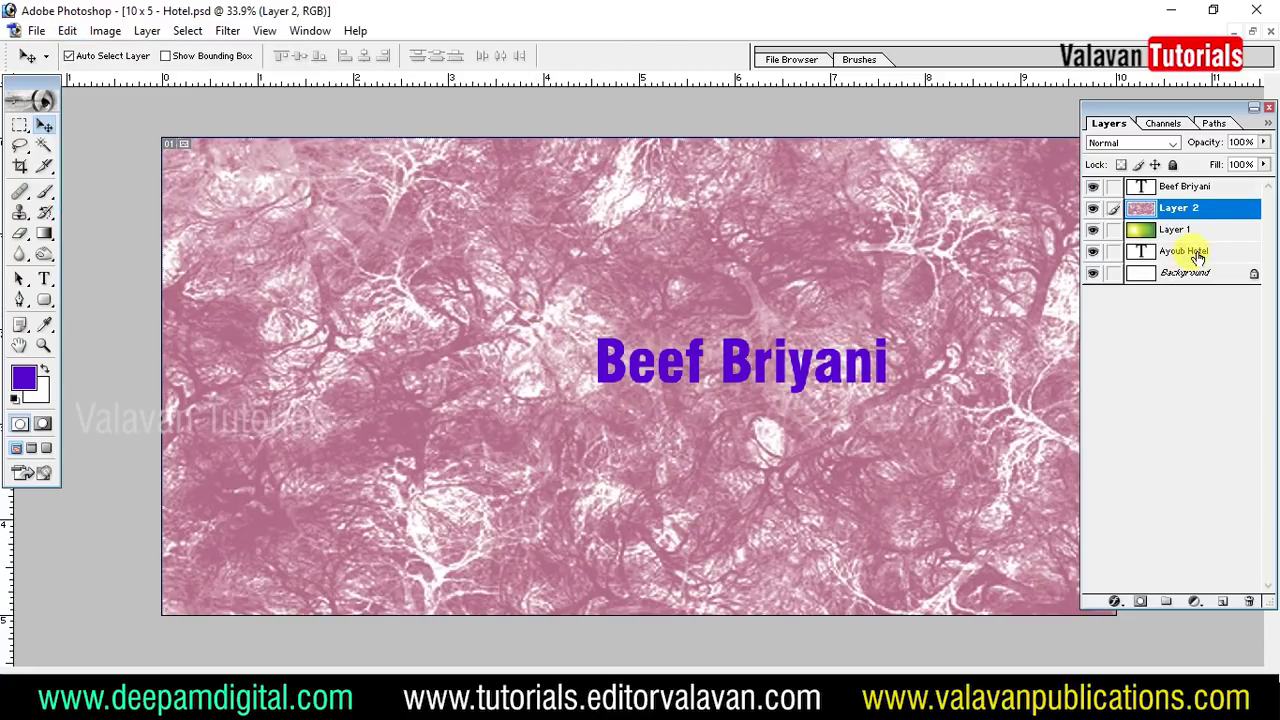
- Preview Layer 2 blend modes from Dissolve through Soft Light, Linear Light and Luminosity
left_click(1138, 150)
left_click(1135, 173)
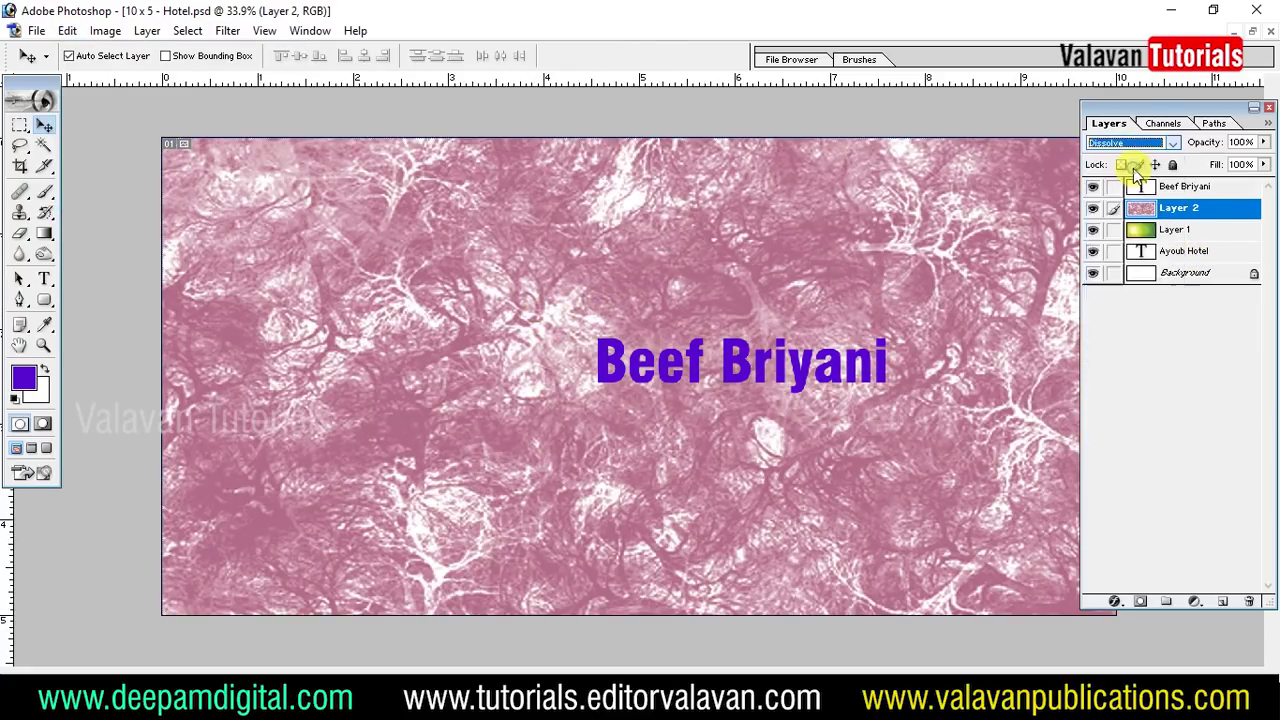
key("Down")
key("Down")
key("Down")
key("Down")
key("Down")
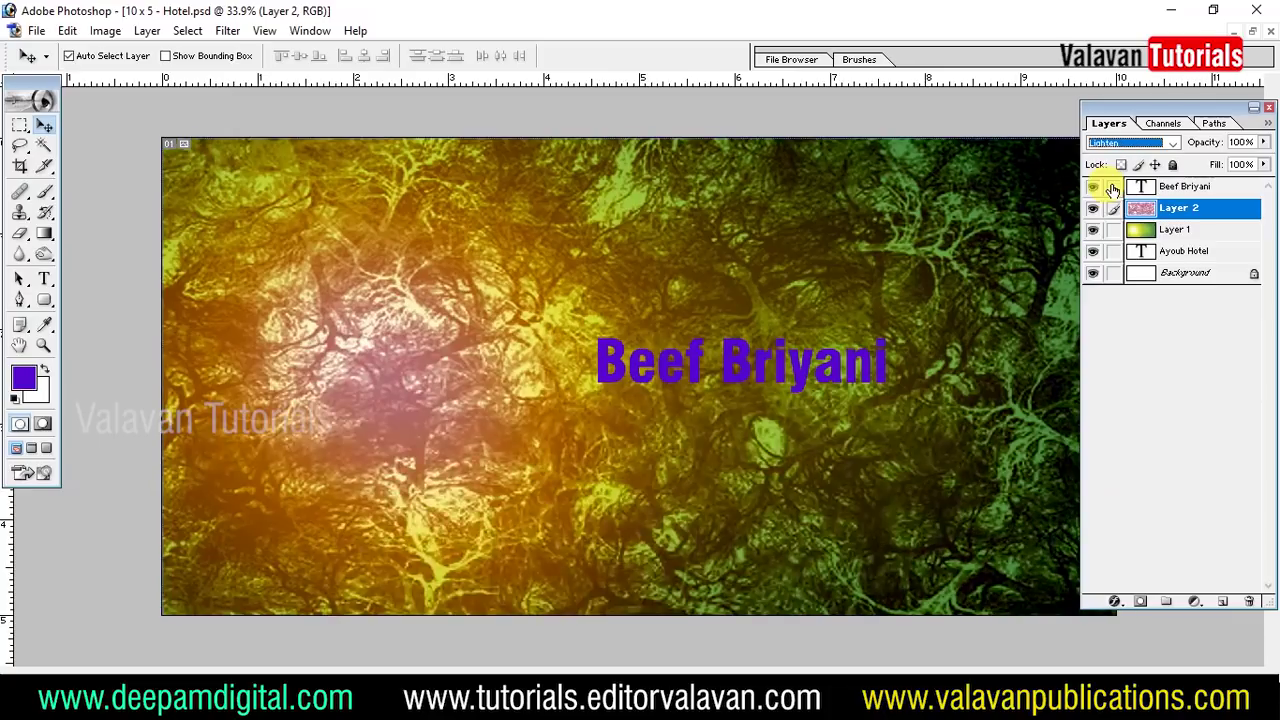
key("Down")
key("Down")
key("Down")
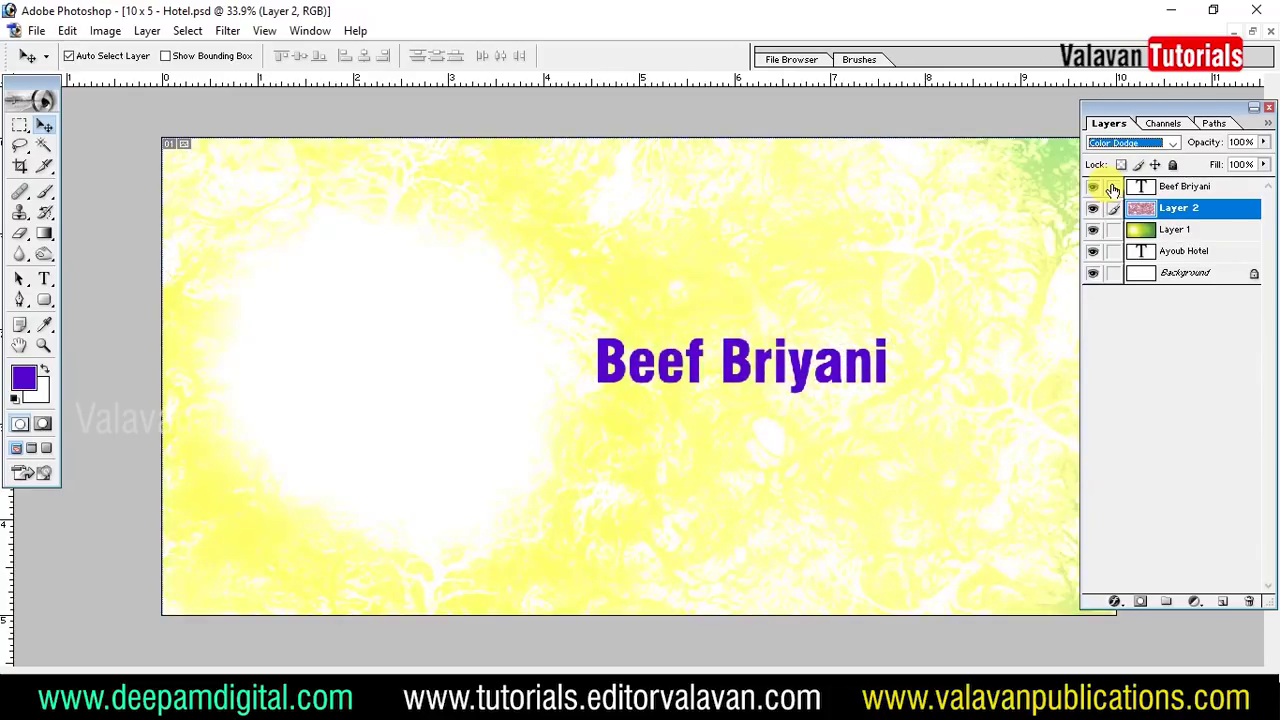
key("Down")
key("Down")
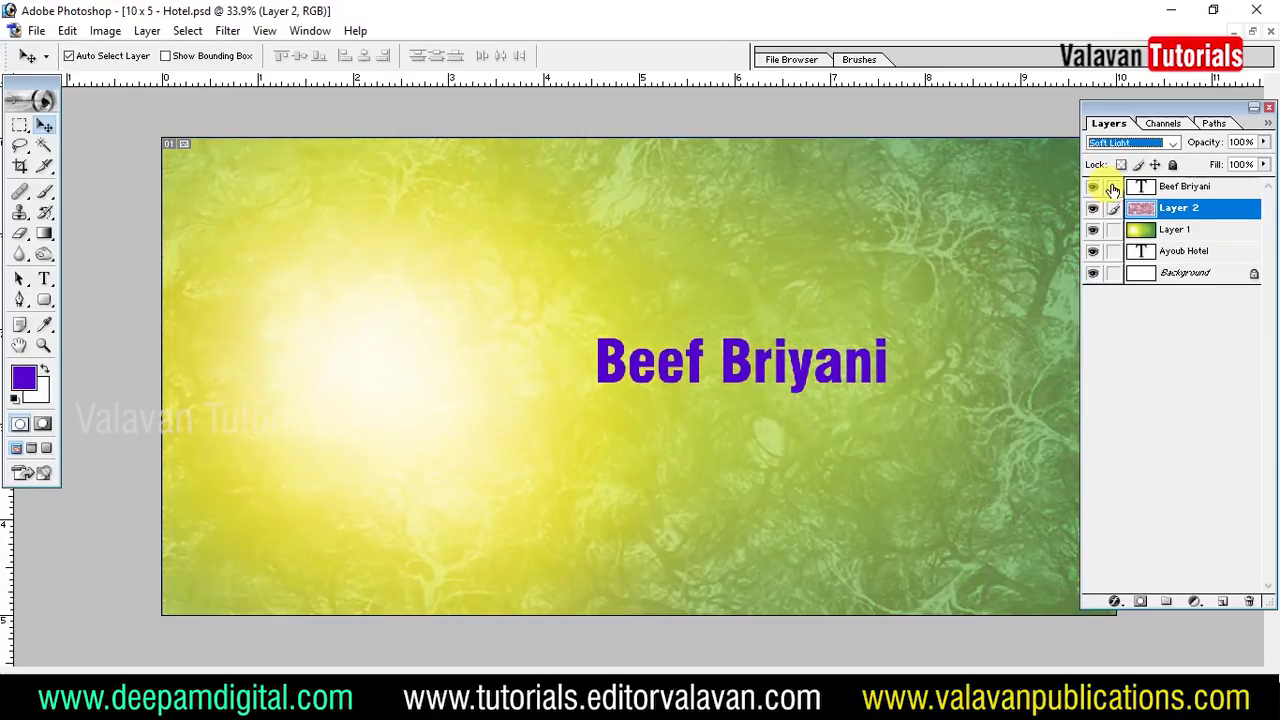
key("Down")
key("Down")
key("Down")
key("Down")
key("Down")
key("Down")
key("Down")
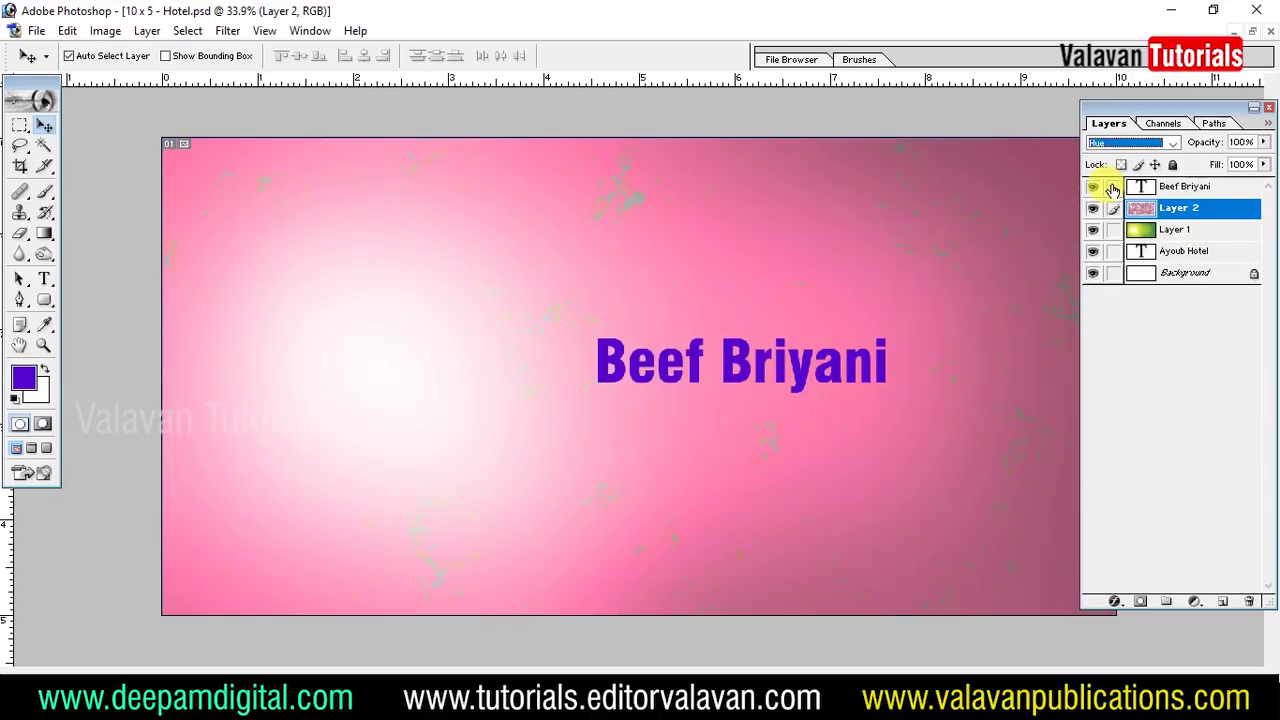
key("Down")
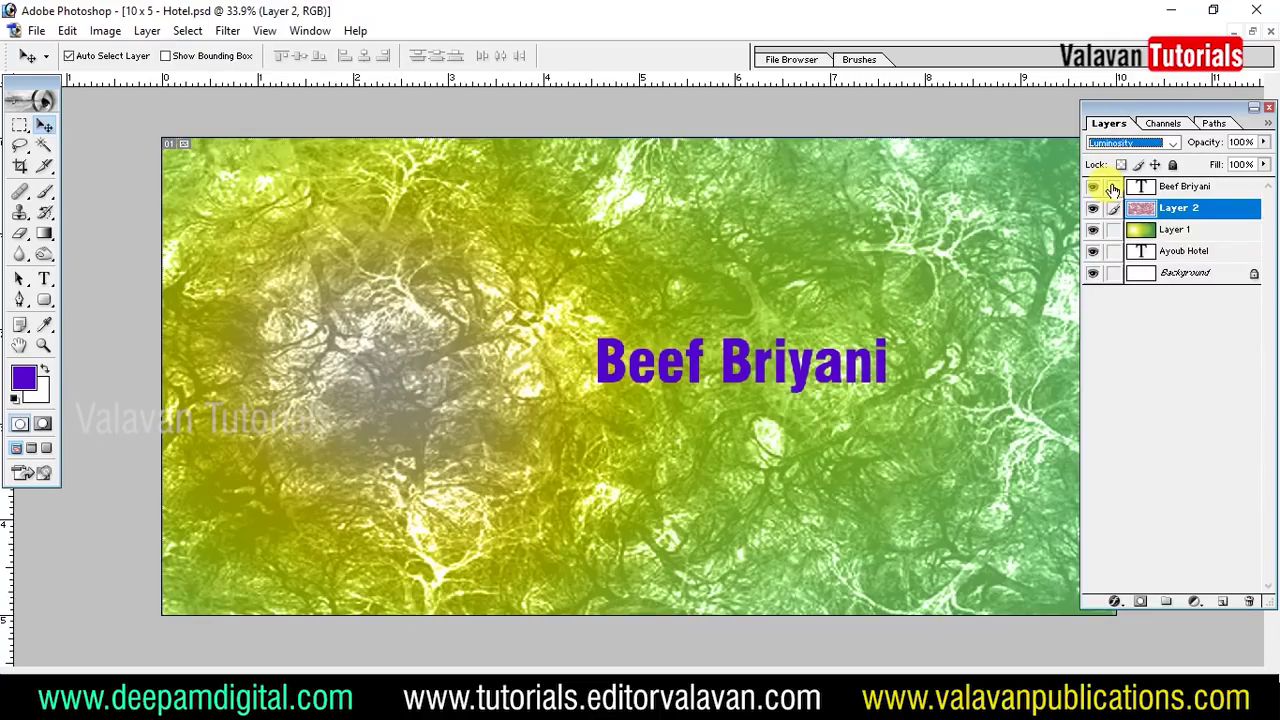
key("Up")
- Set Layer 2 to Color Burn blend mode at 29% opacity
left_click(1130, 142)
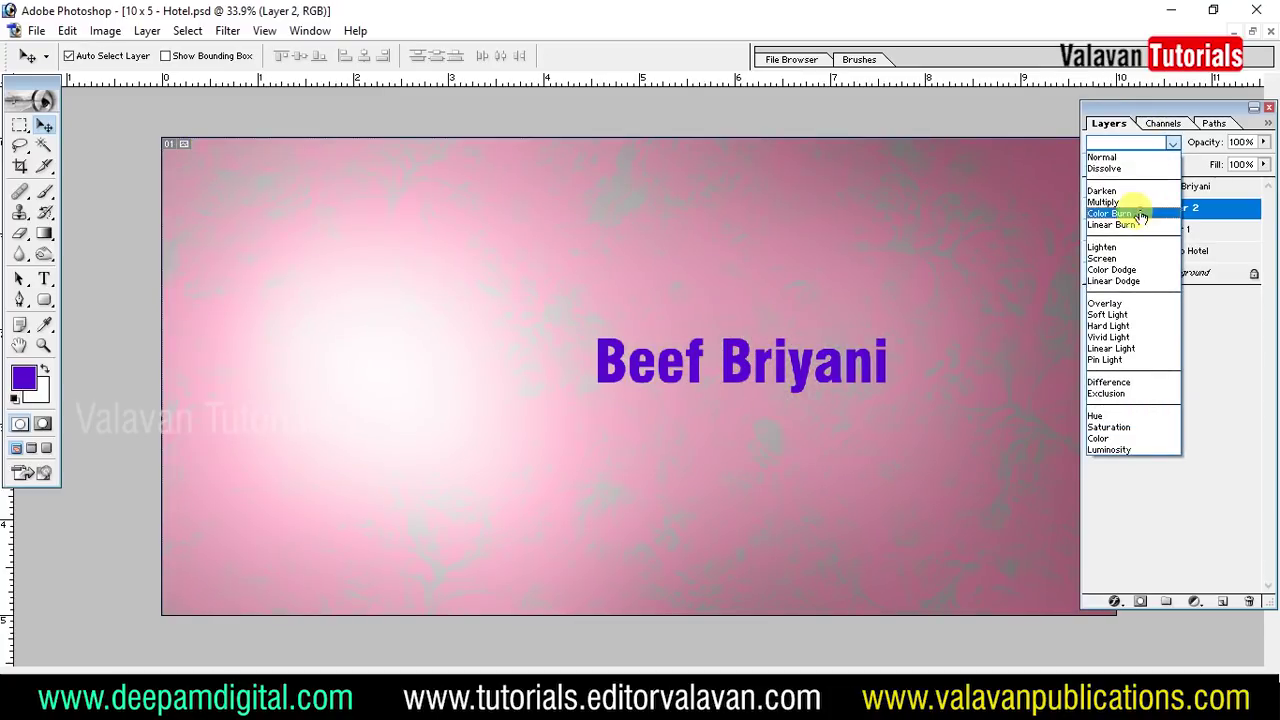
left_click(1140, 214)
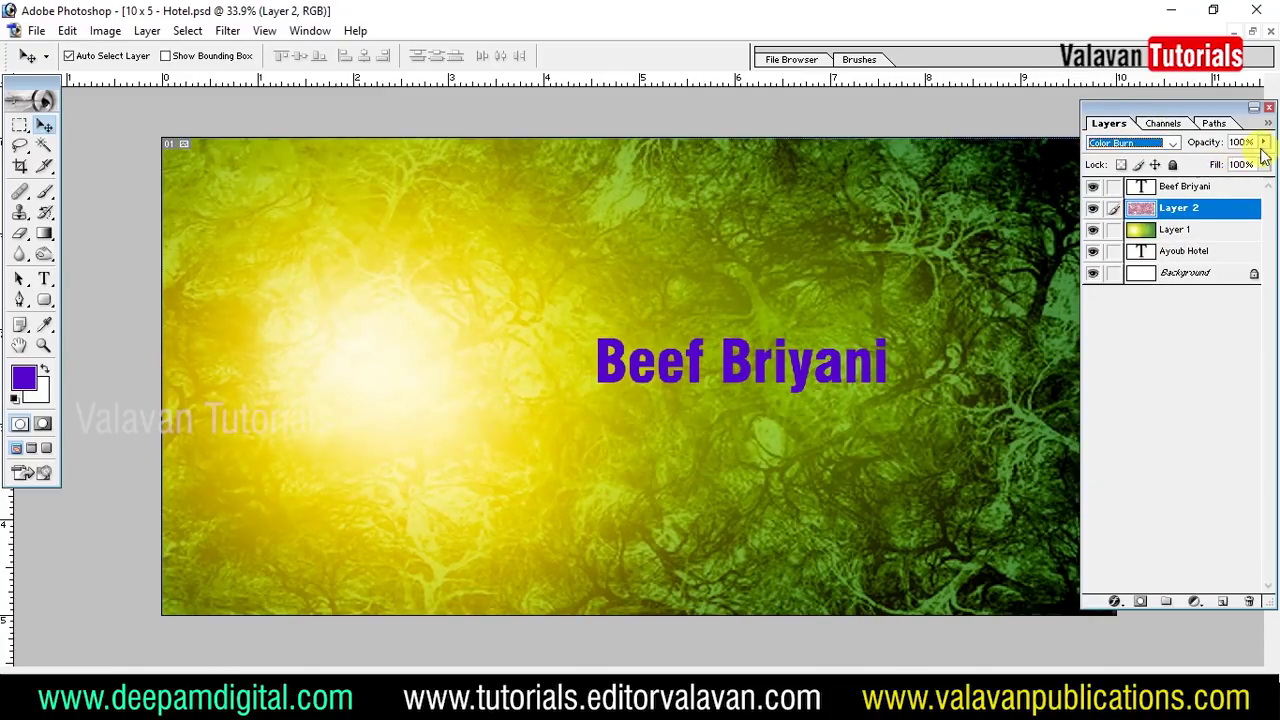
left_click_drag(1210, 166, 1206, 166)
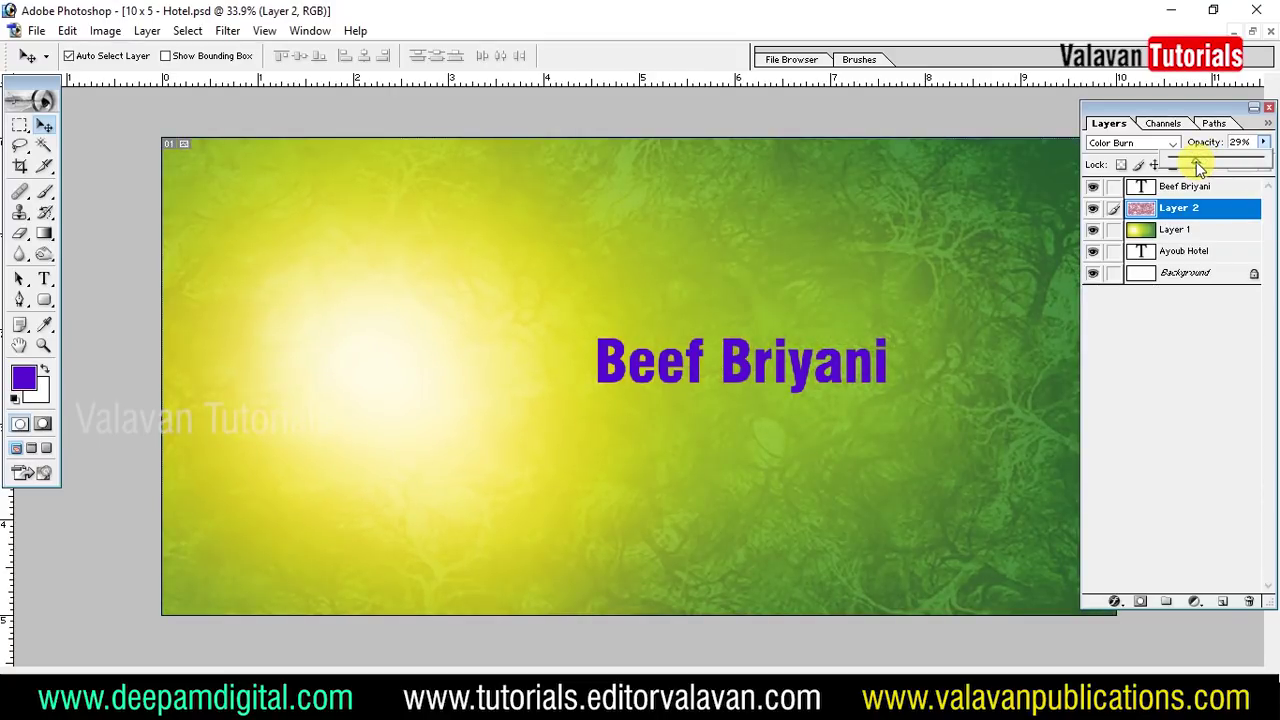
left_click(906, 294)
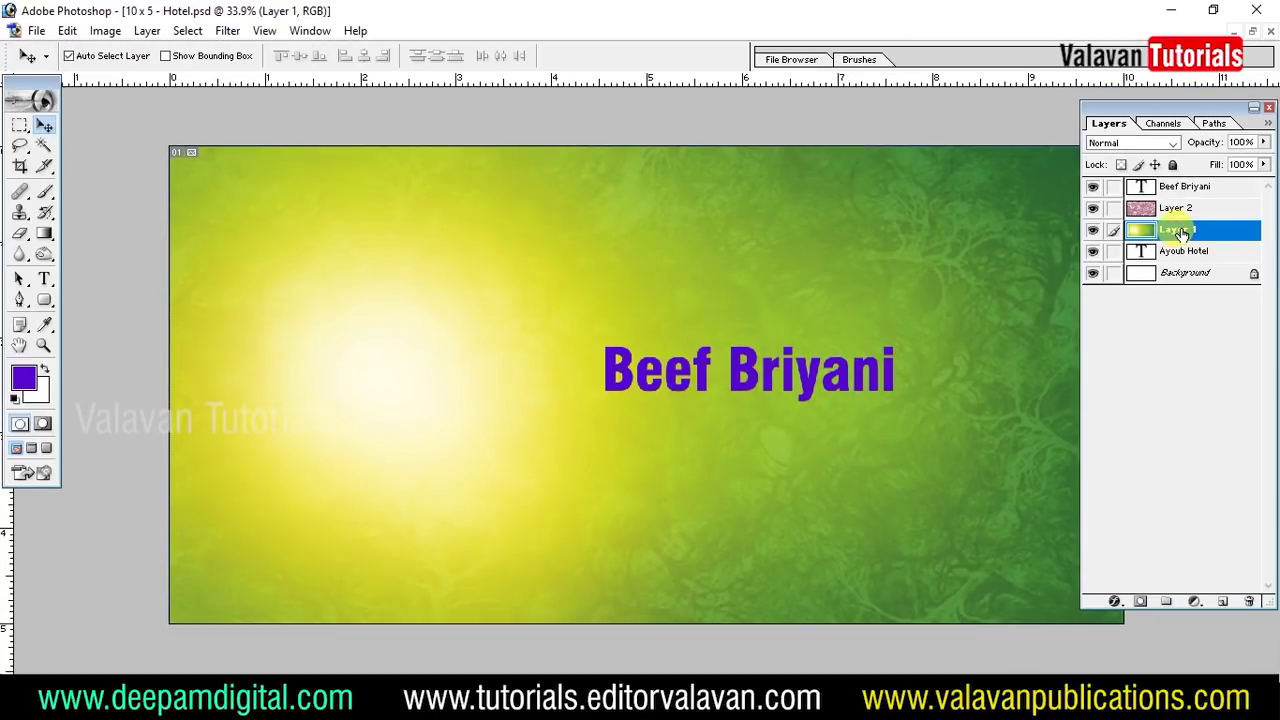
- Move Layer 1 and Layer 2 below the Ayoub Hotel text layer and preview the banner
left_click_drag(1181, 233, 1182, 262)
key("Tab")
key("Tab")
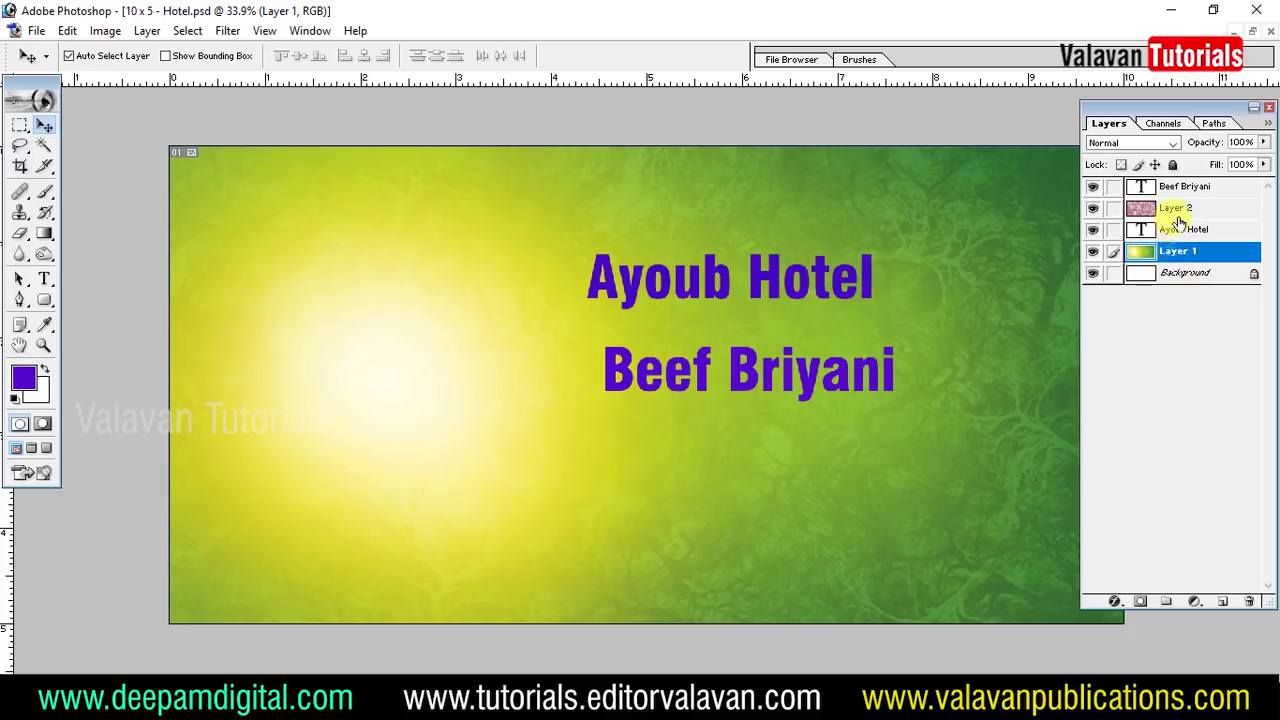
left_click_drag(1179, 215, 1181, 251)
key("Tab")
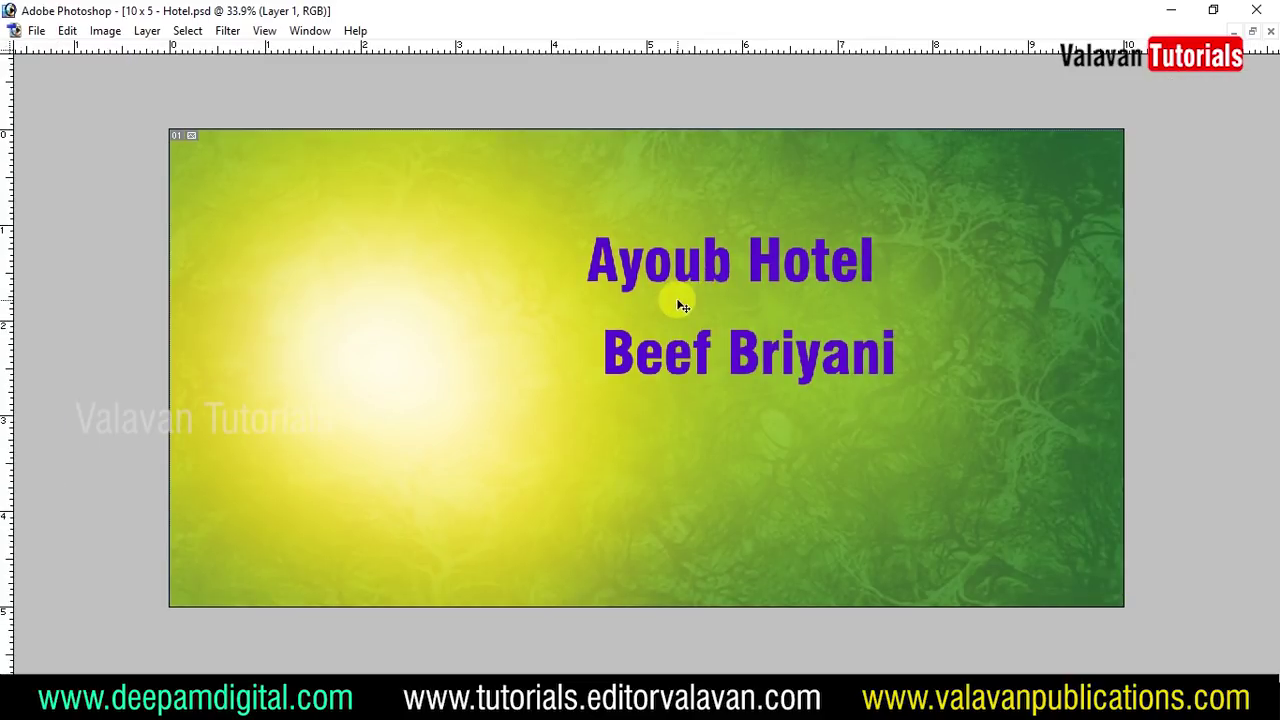
key("Tab")
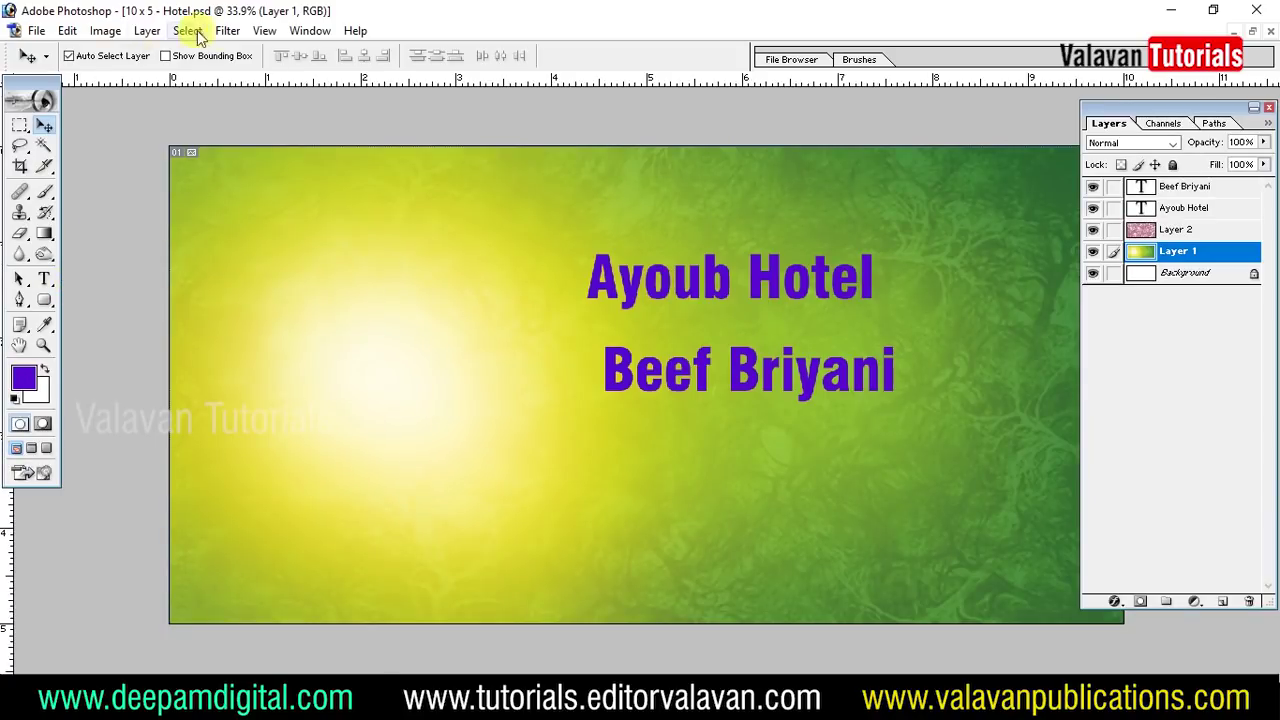
- Add a vertical guide at 0.5 in and a horizontal guide at 0.5 in
left_click(264, 30)
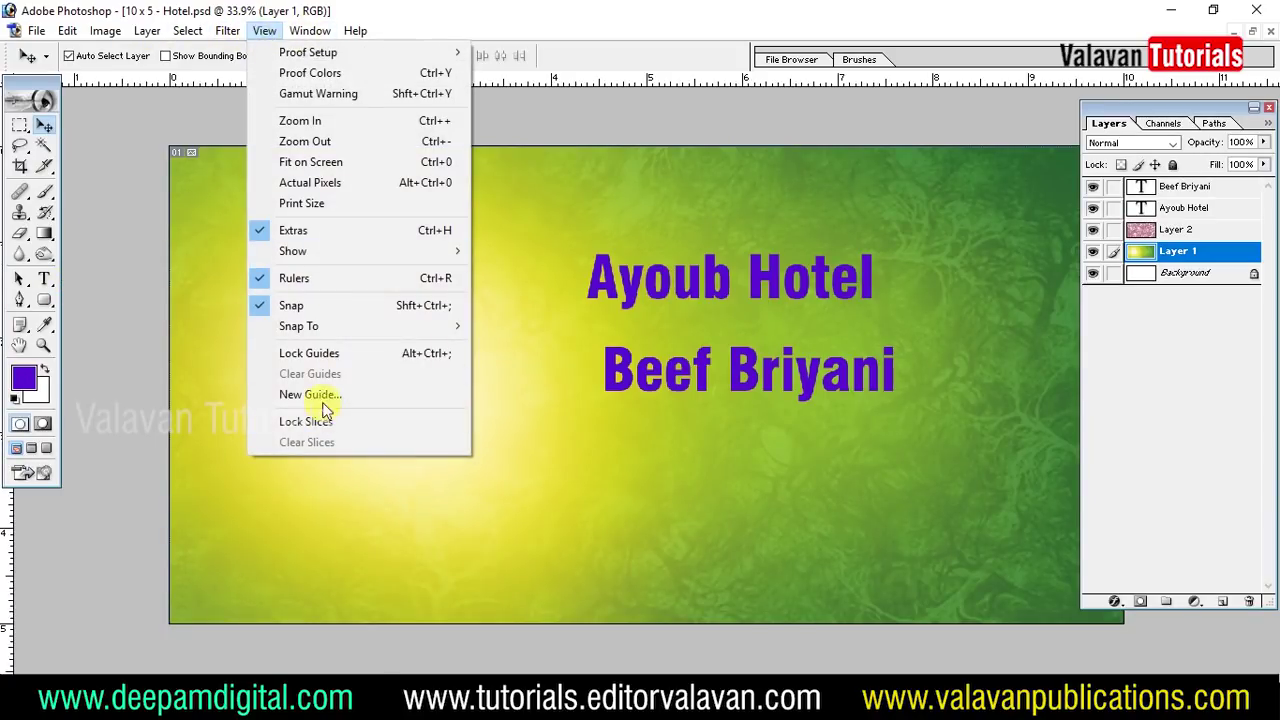
left_click(371, 392)
key("BackSpace")
type(".5")
key("Return")
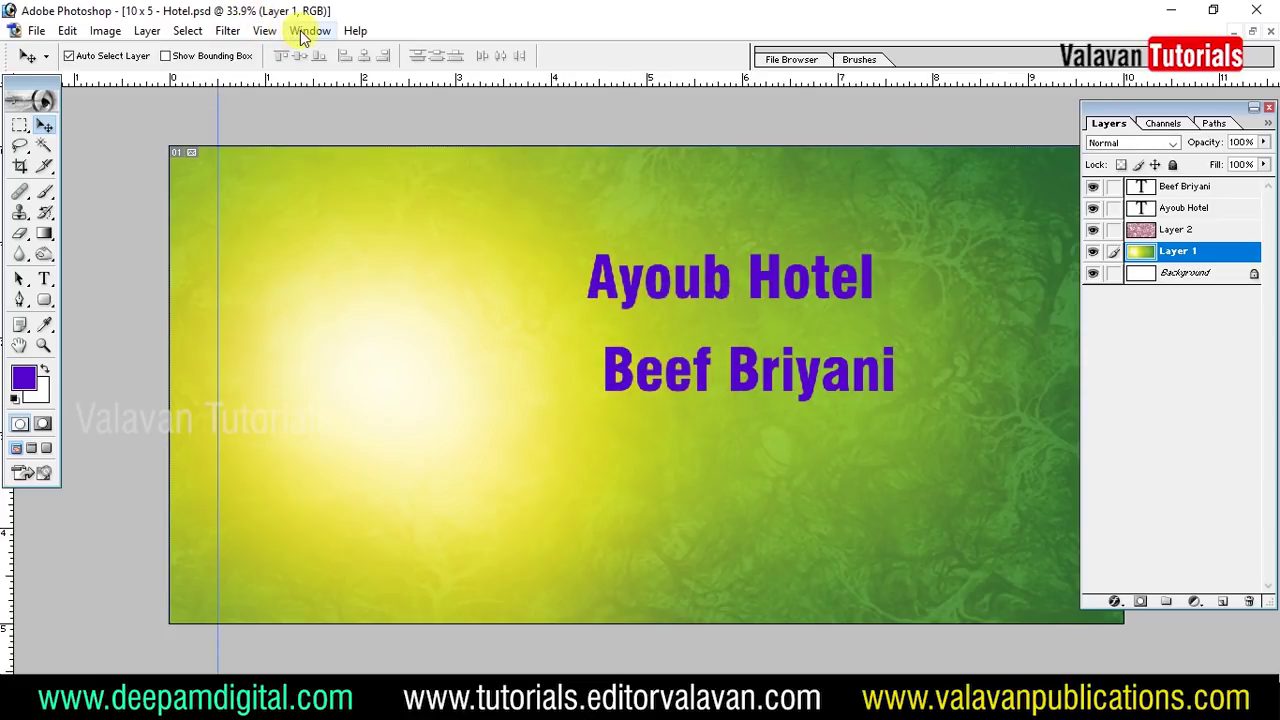
left_click(266, 31)
left_click(360, 394)
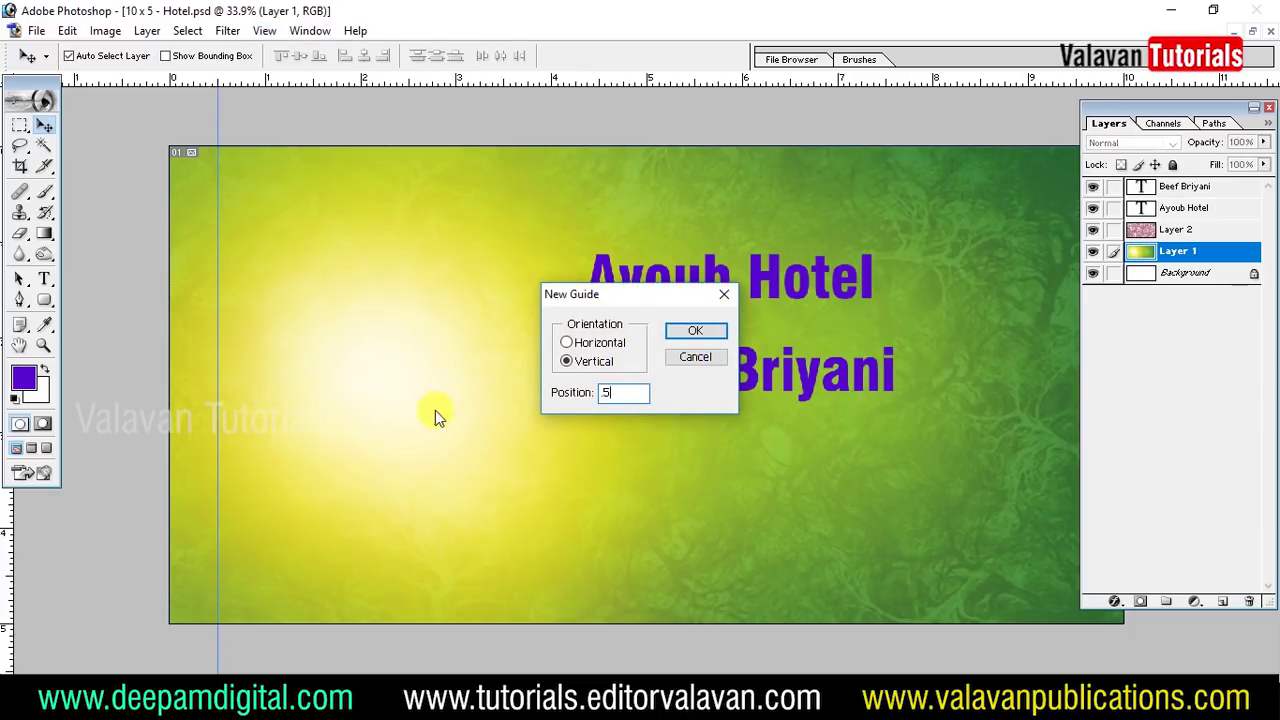
left_click(696, 333)
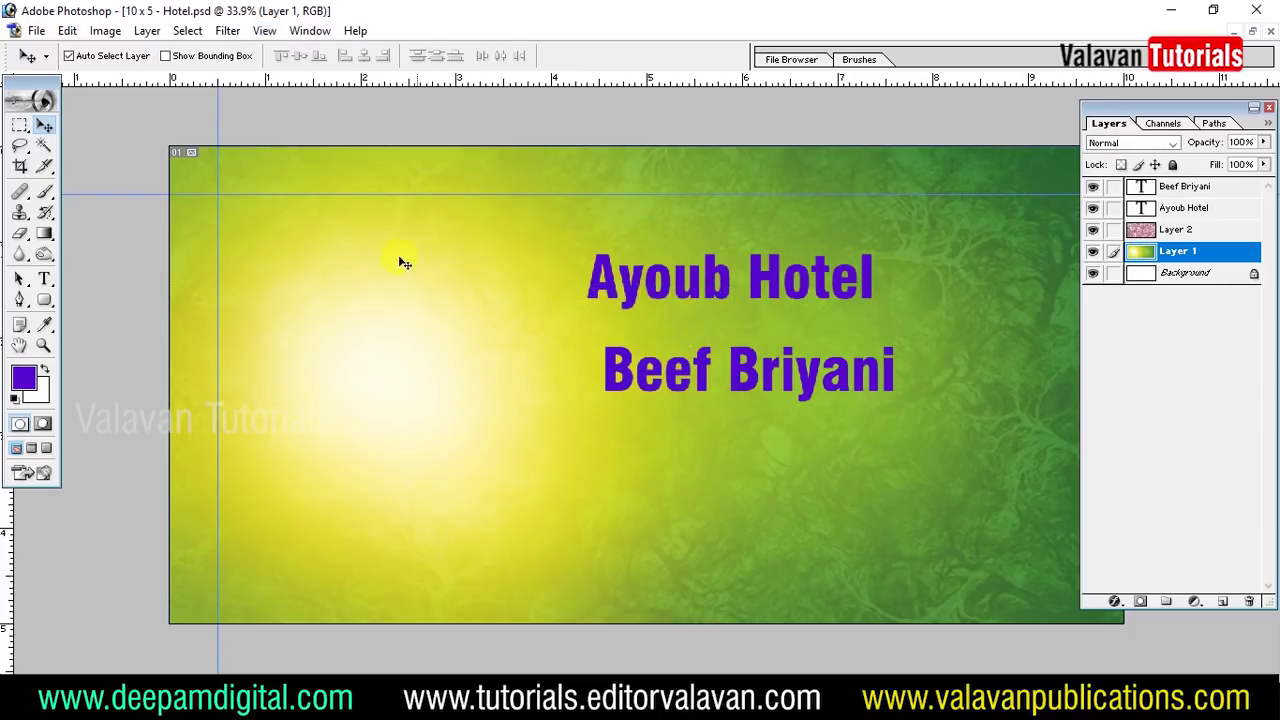
- Add a vertical guide at 9.5 in and a horizontal guide at 4.5 in, then choose the Rectangular Marquee
left_click(266, 31)
left_click(360, 394)
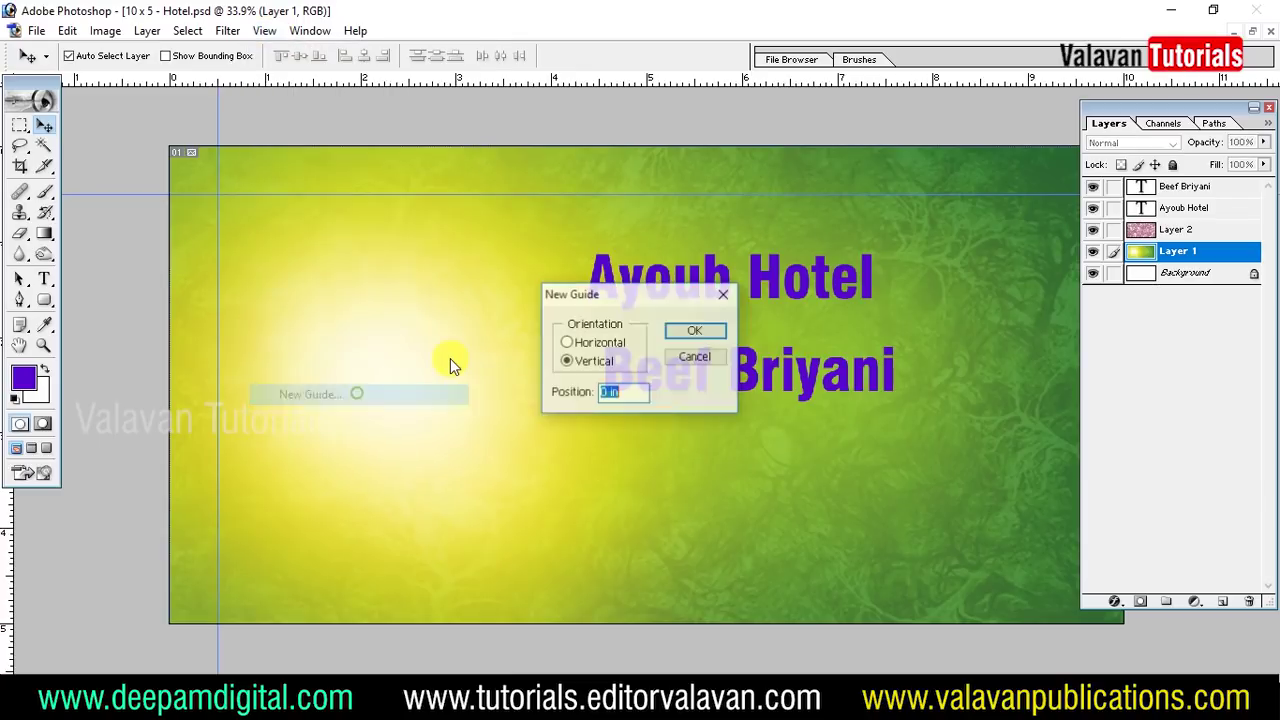
type("9.5")
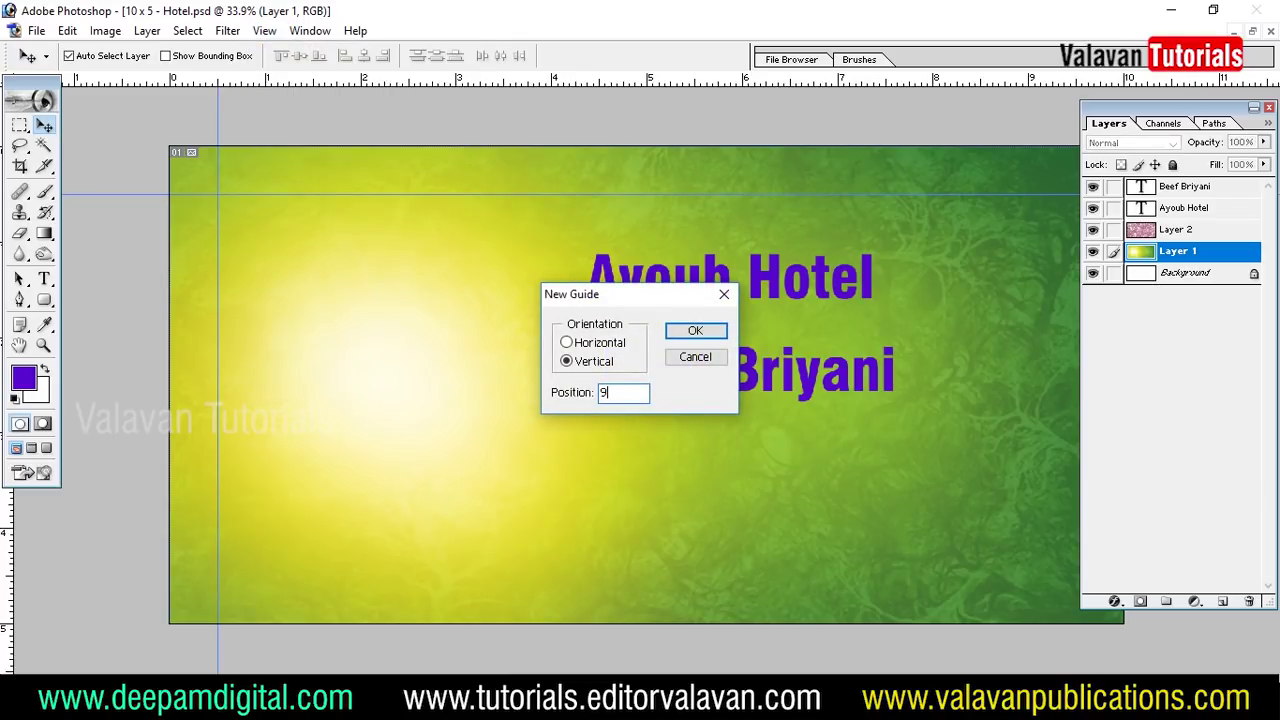
key("Return")
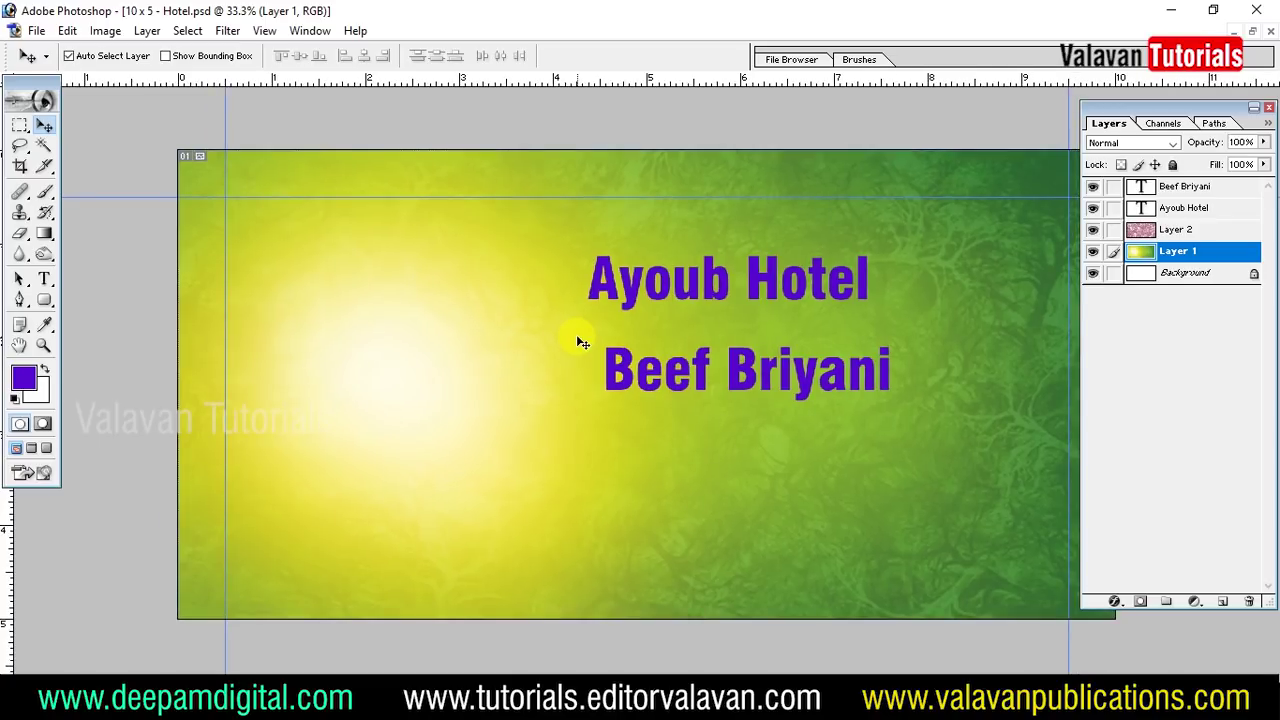
key("ctrl+minus")
left_click(264, 30)
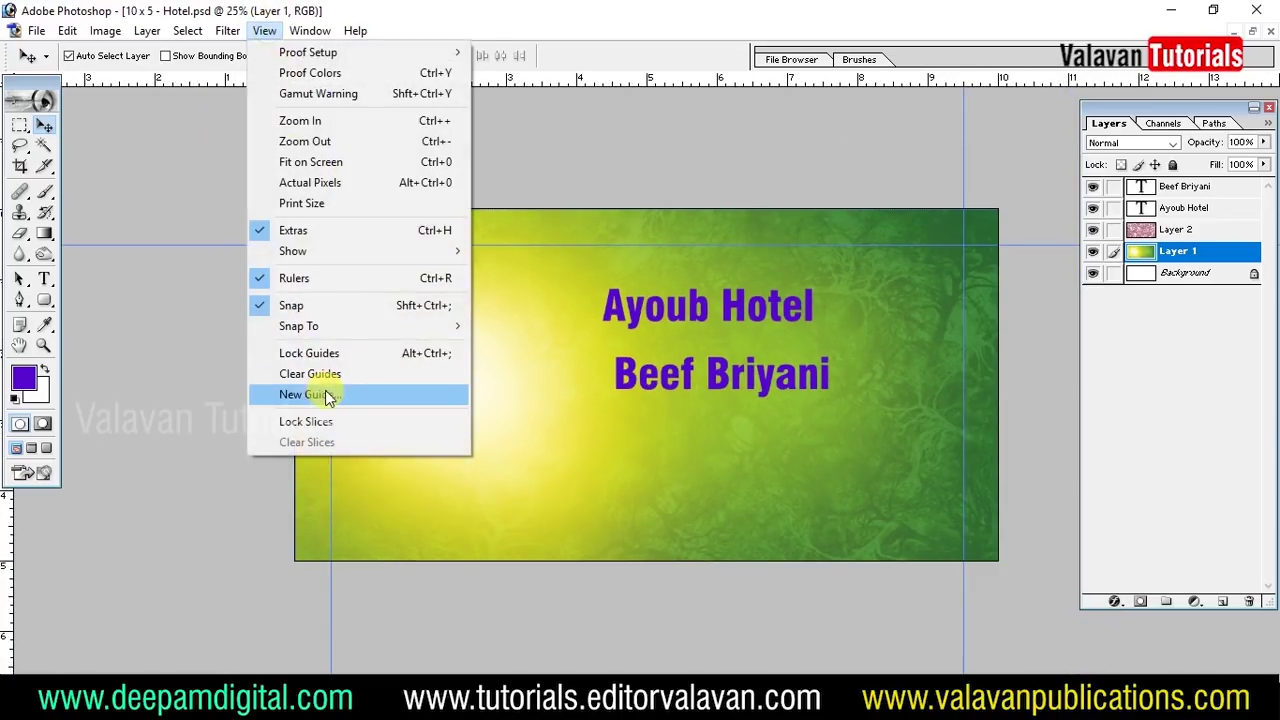
left_click(325, 392)
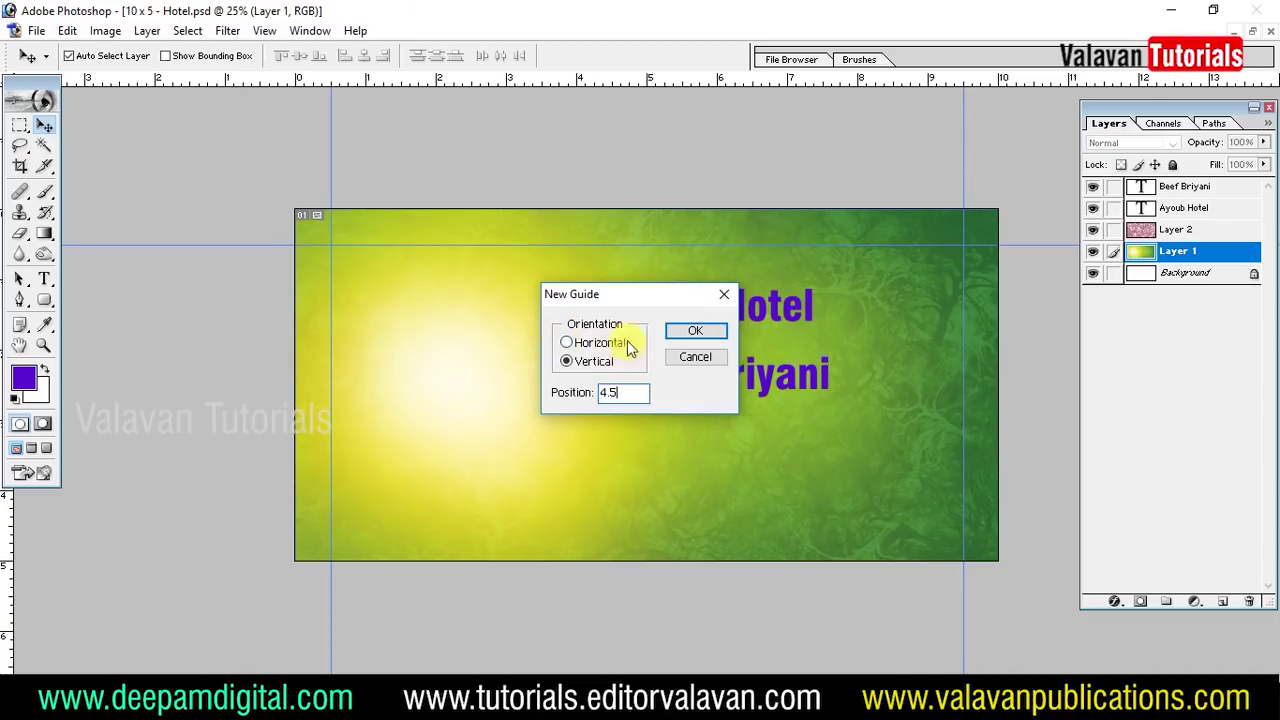
left_click(718, 330)
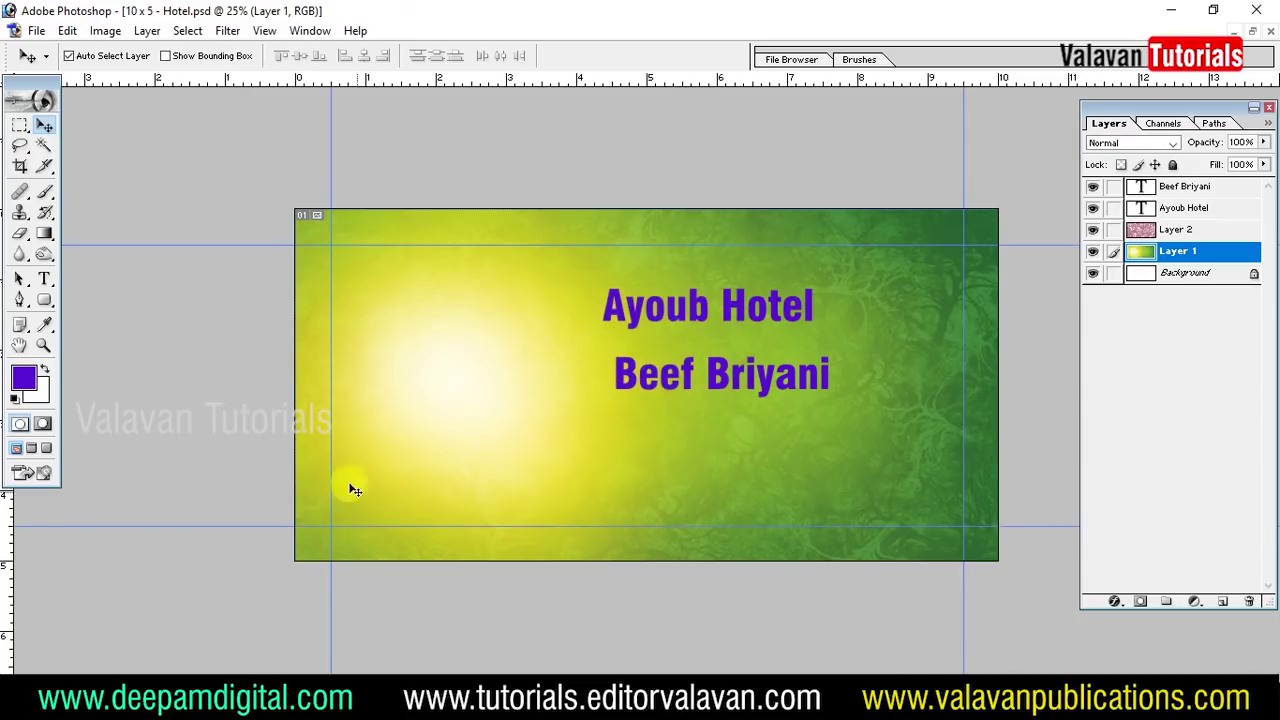
key("m")
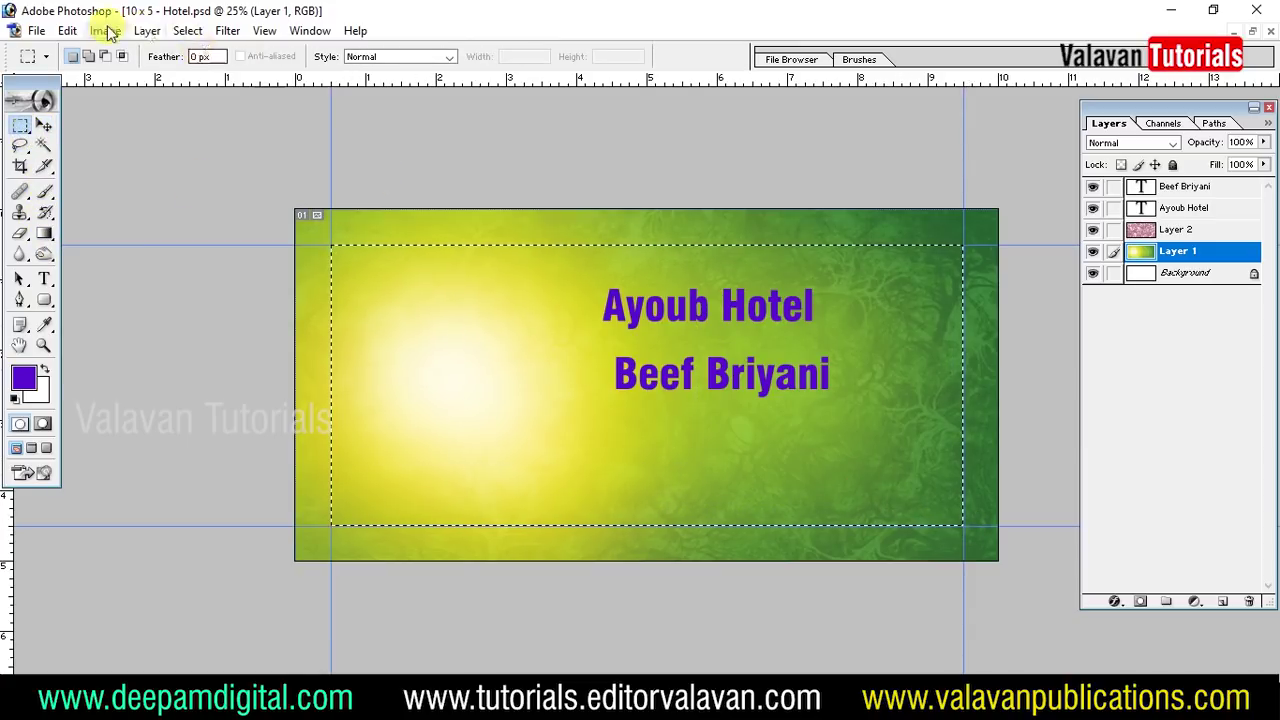
- Invert the selection to the border strip, add a new layer, and sample pale yellow as background colour
left_click(187, 30)
left_click(228, 114)
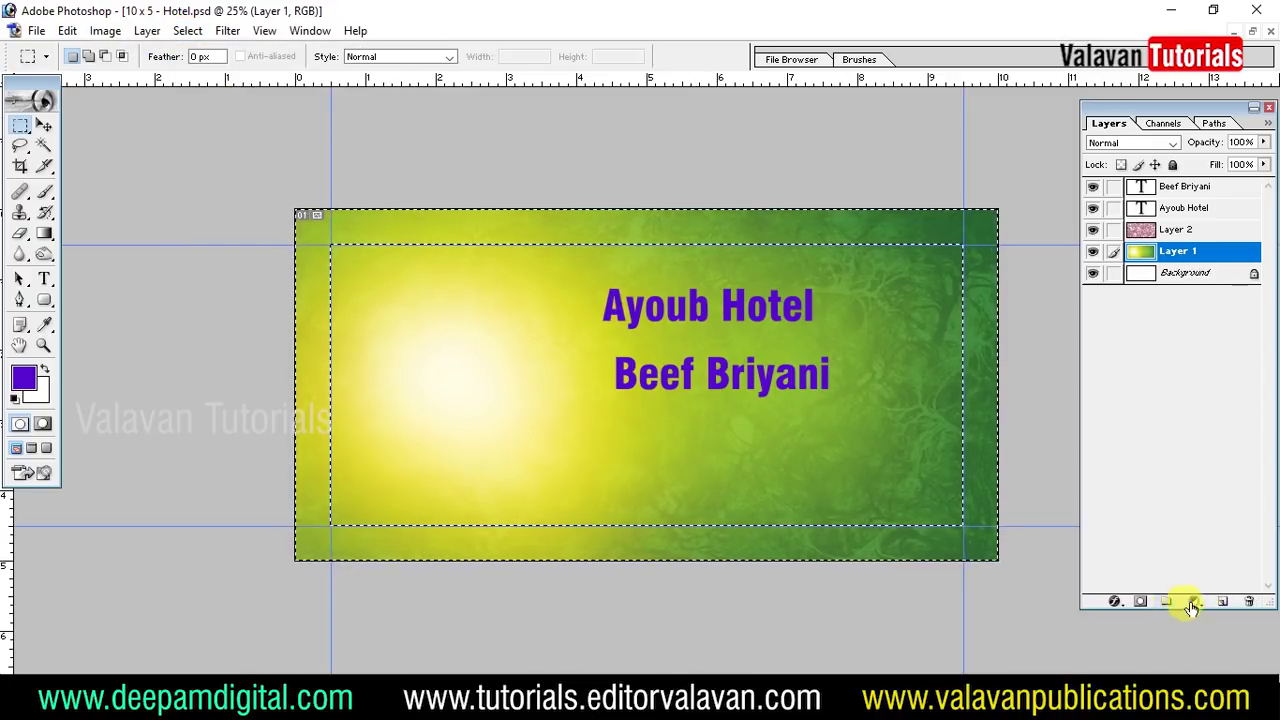
left_click(1223, 602)
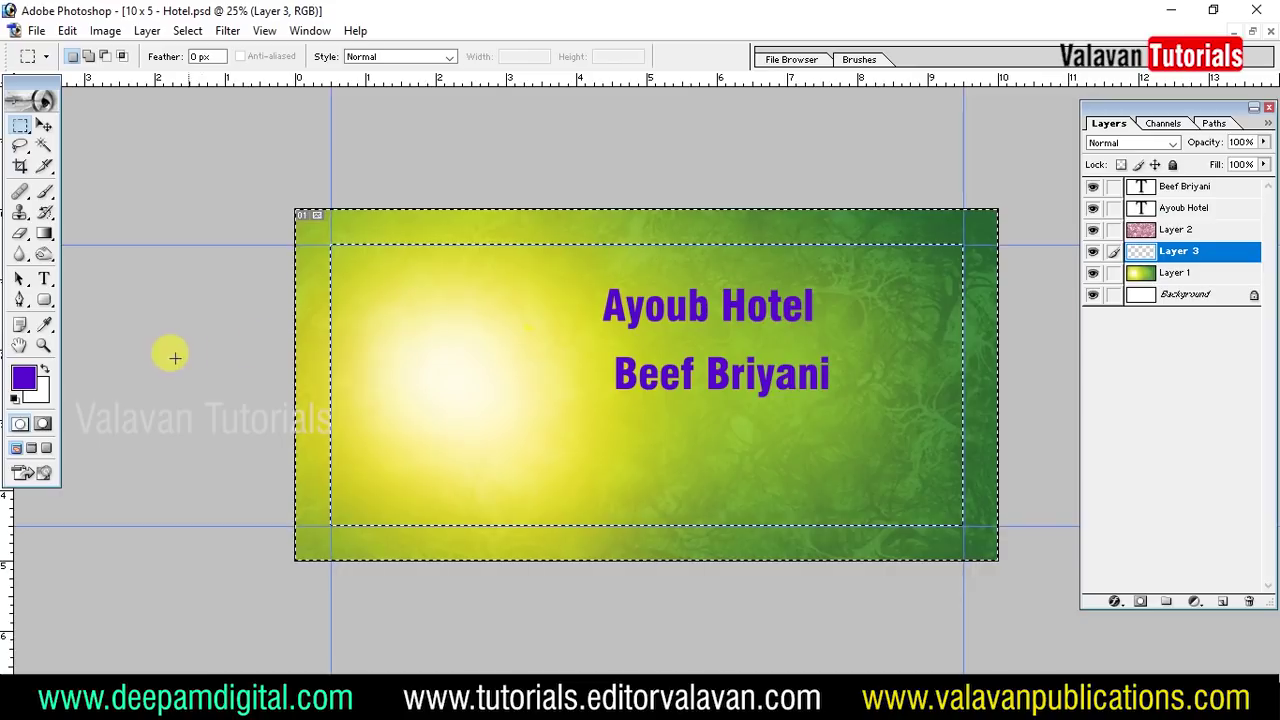
left_click(40, 390)
left_click(397, 418)
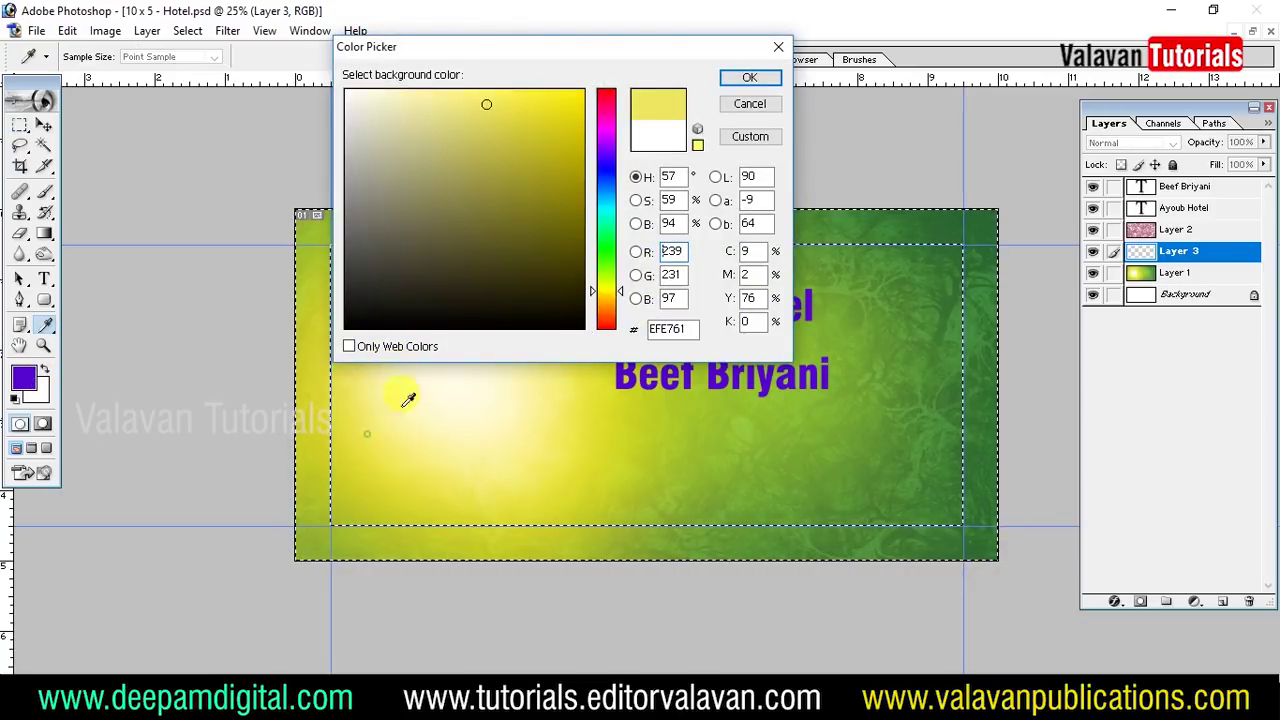
left_click(750, 79)
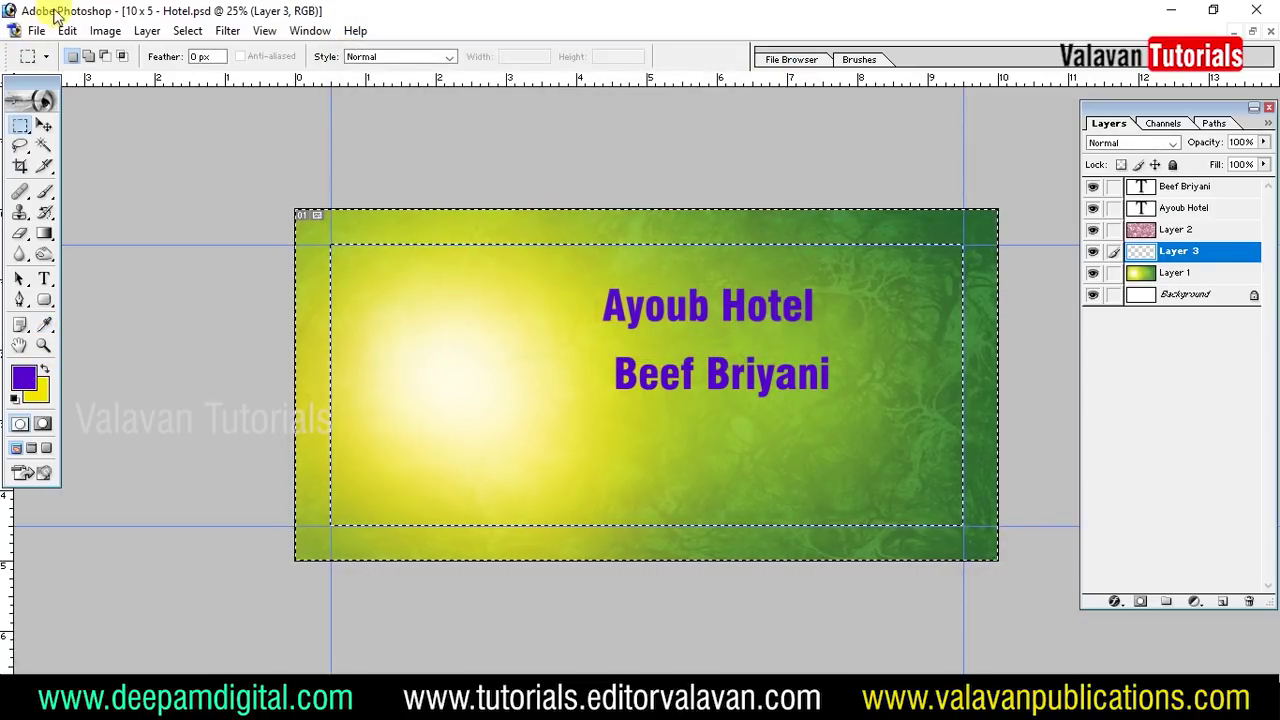
- Fill the border selection with the yellow background colour, replacing a purple fill, then deselect
left_click(67, 31)
left_click(137, 330)
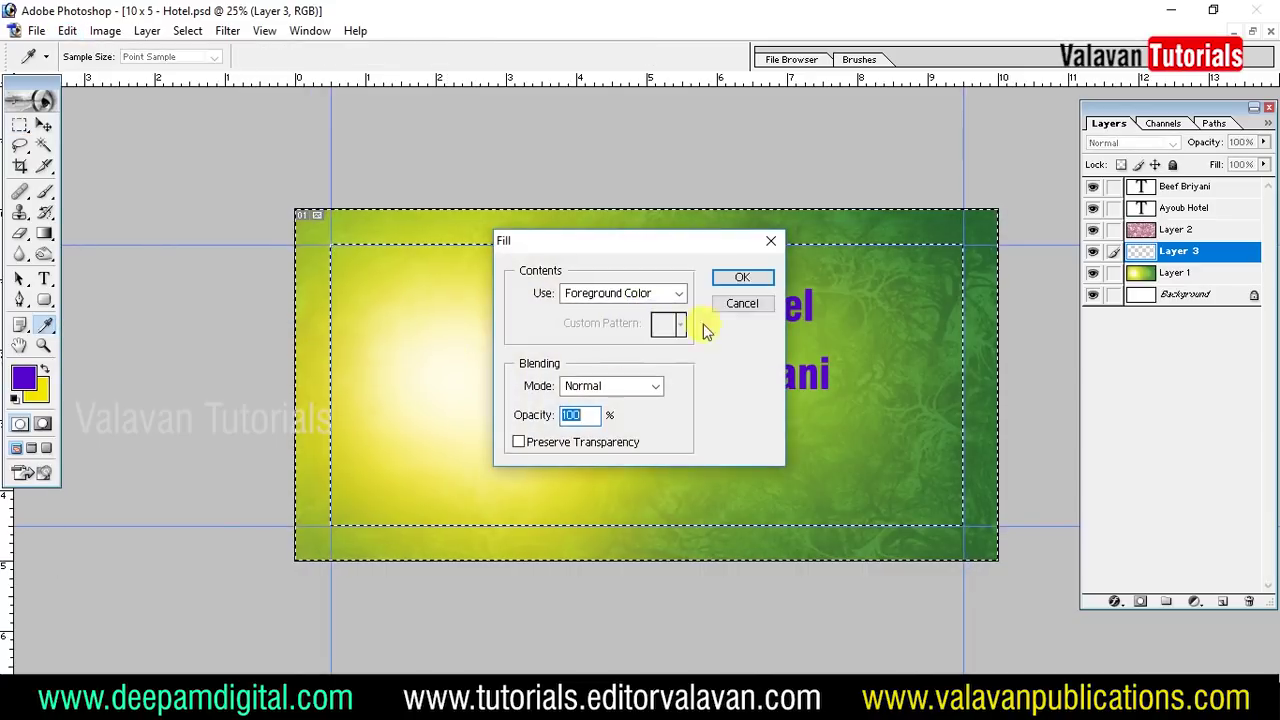
left_click(745, 278)
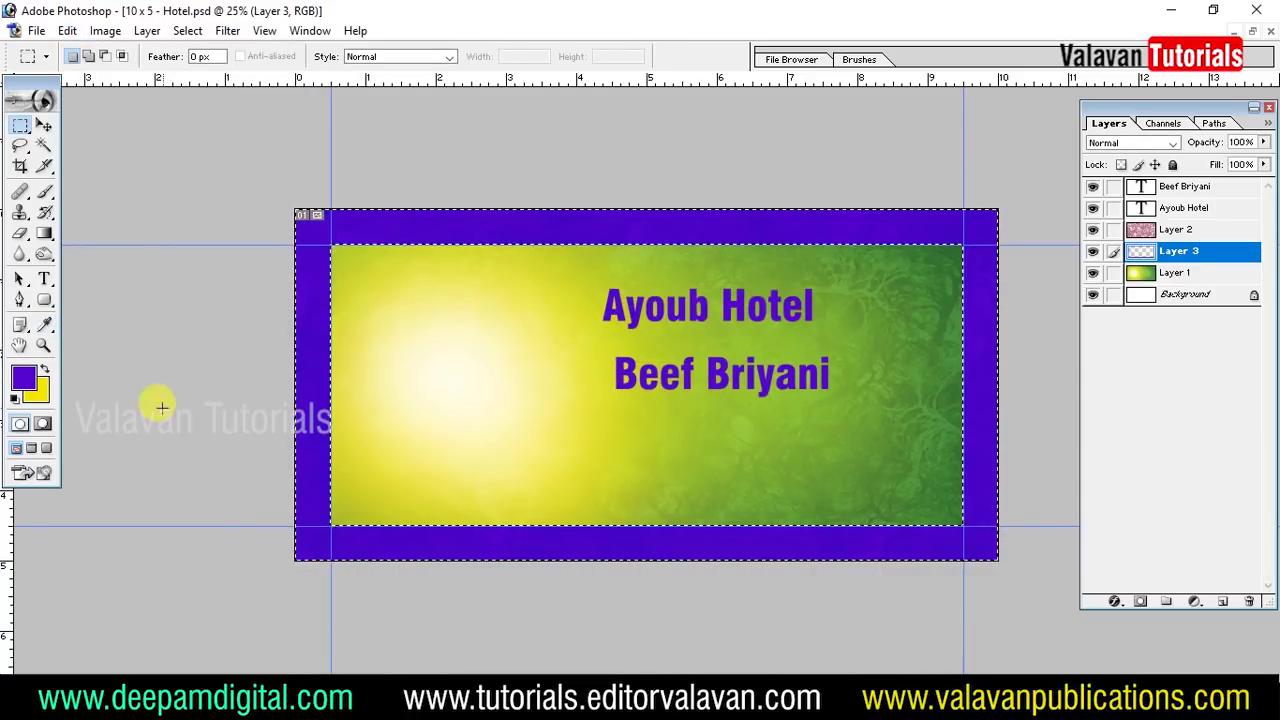
left_click(67, 31)
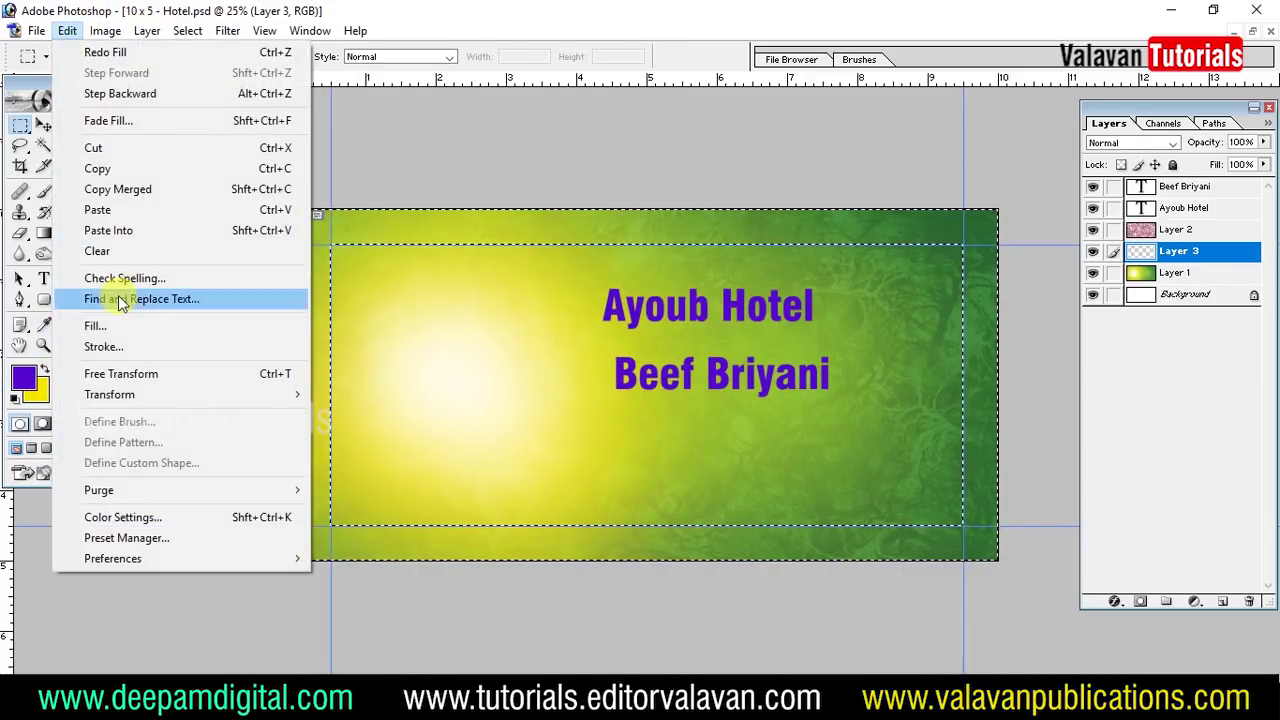
left_click(137, 324)
left_click(671, 293)
left_click(643, 329)
left_click(740, 280)
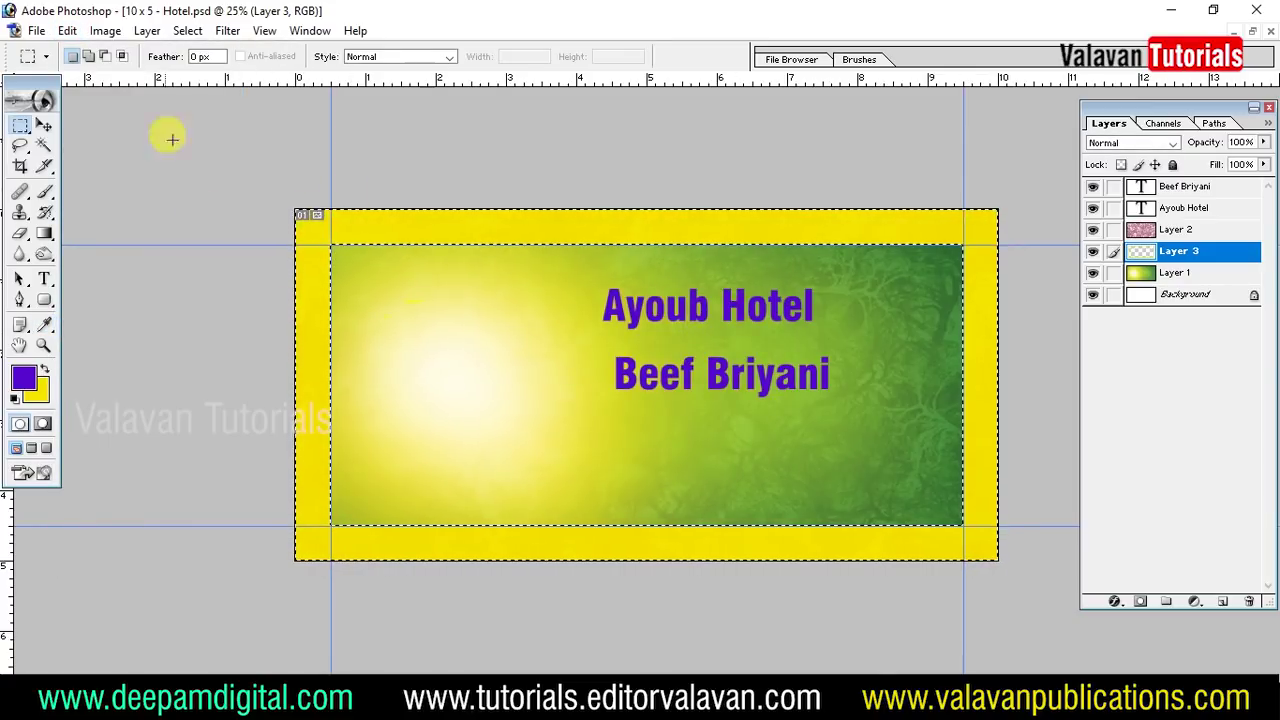
left_click(187, 31)
left_click(228, 73)
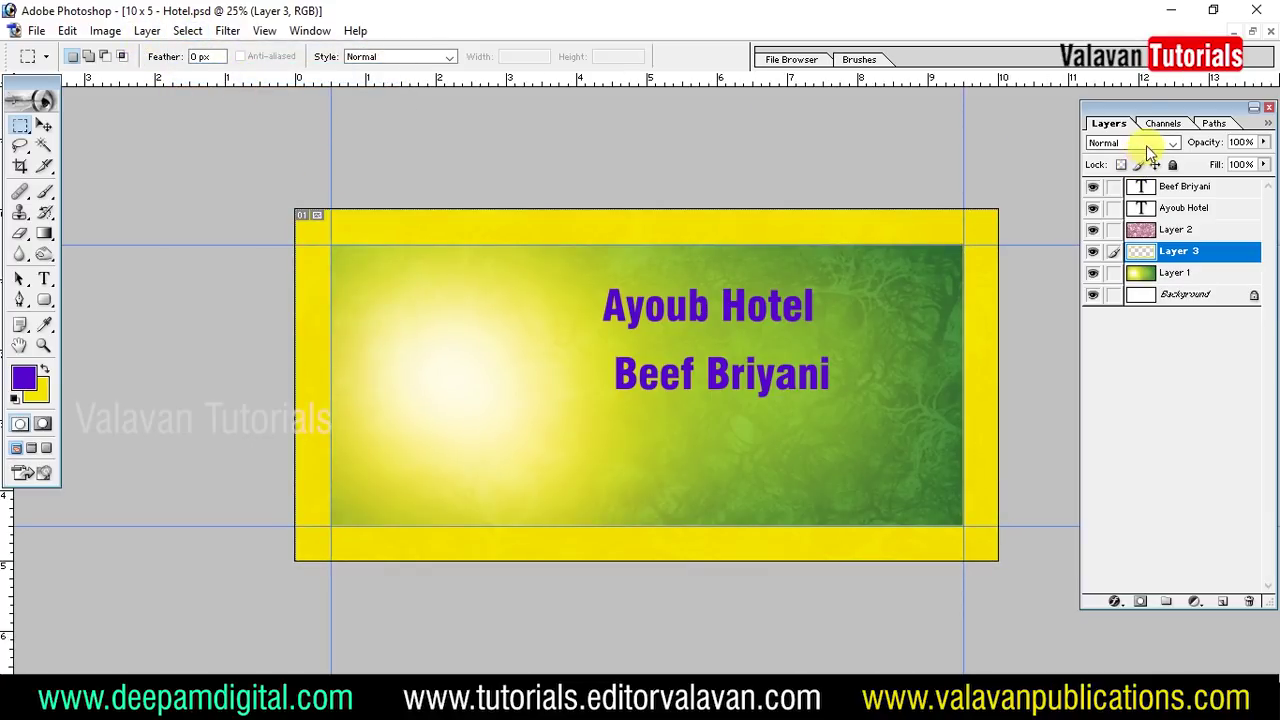
- Apply a 12 px white Stroke layer style to Layer 3's yellow border
left_click(1116, 602)
left_click(1134, 590)
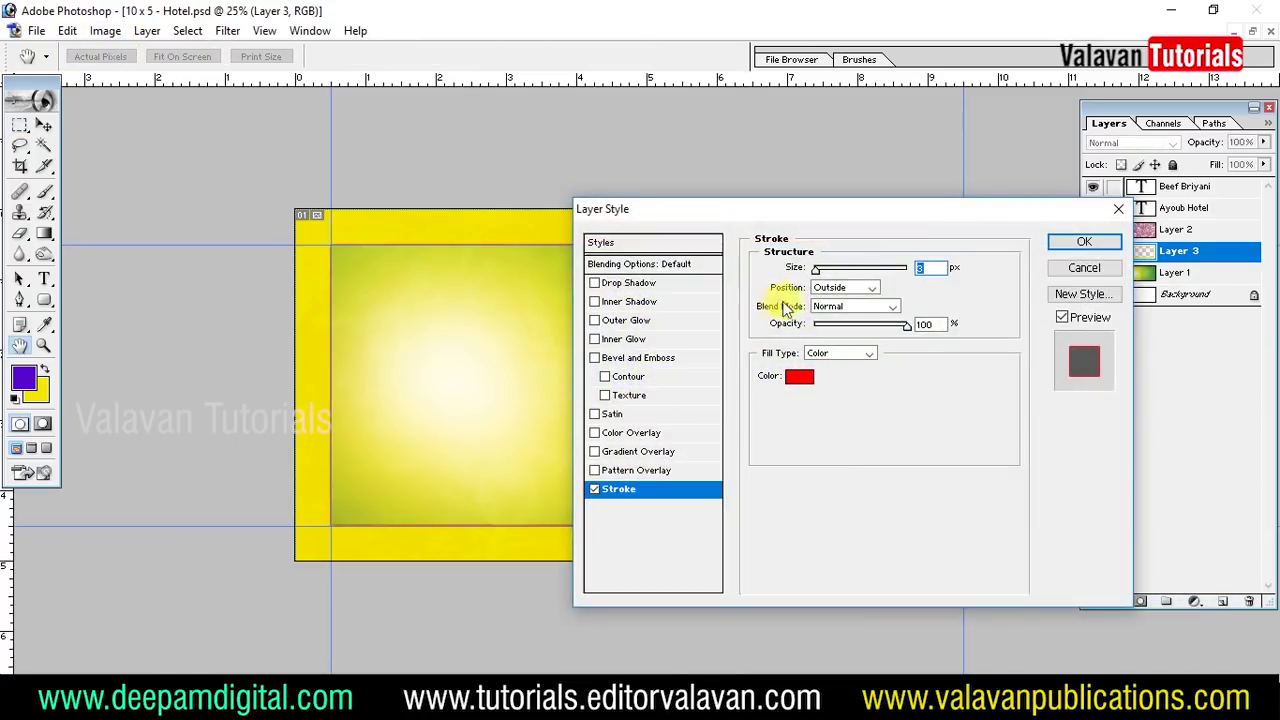
left_click(800, 377)
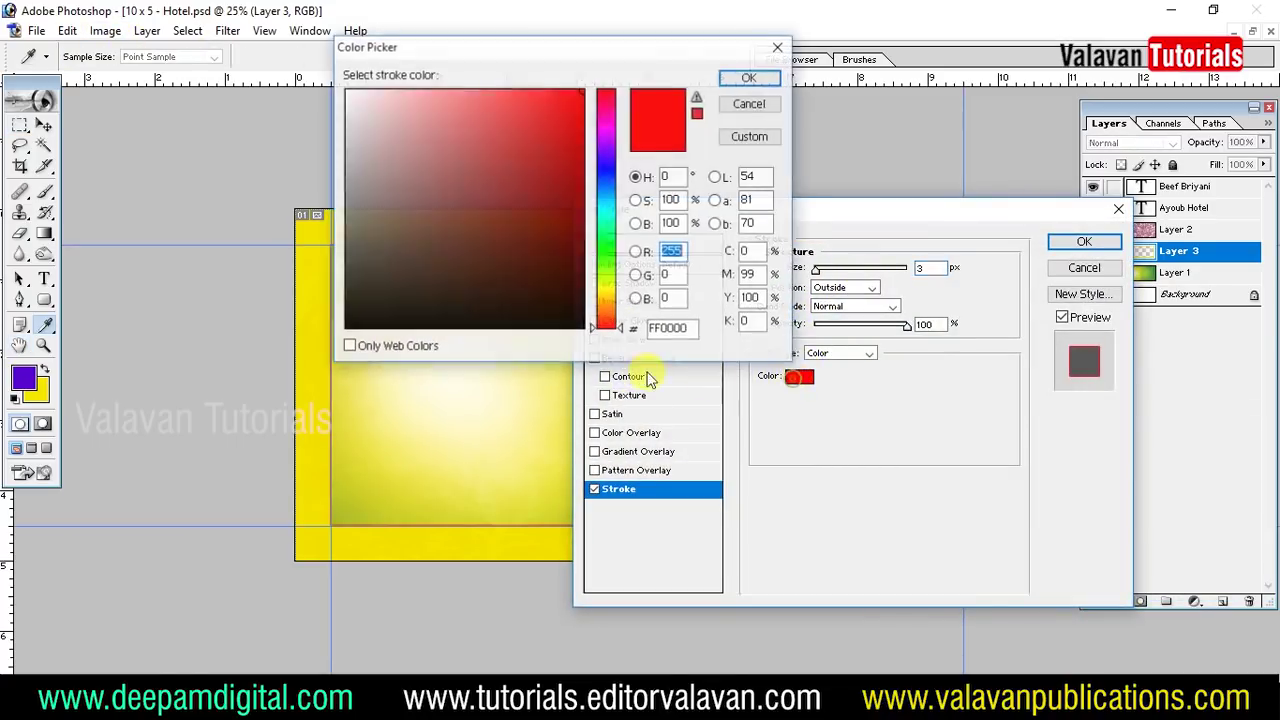
left_click(354, 507)
left_click(582, 210)
left_click(750, 77)
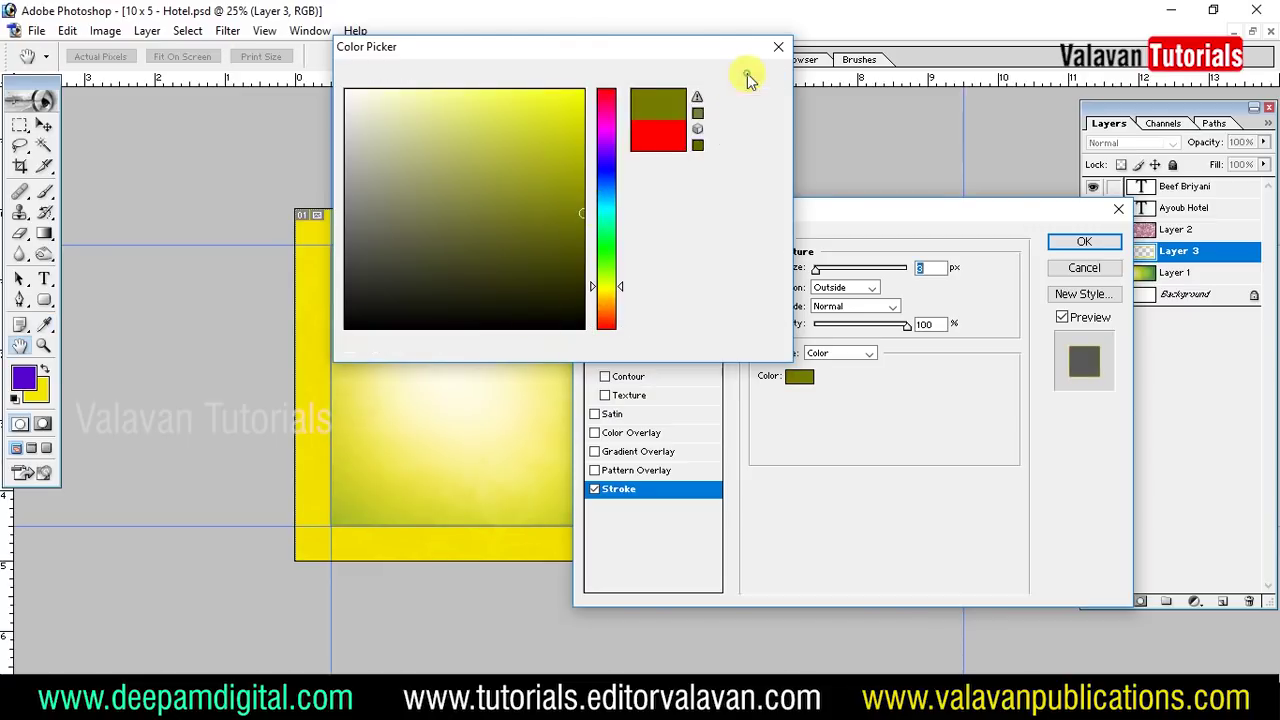
key("Up")
key("Up")
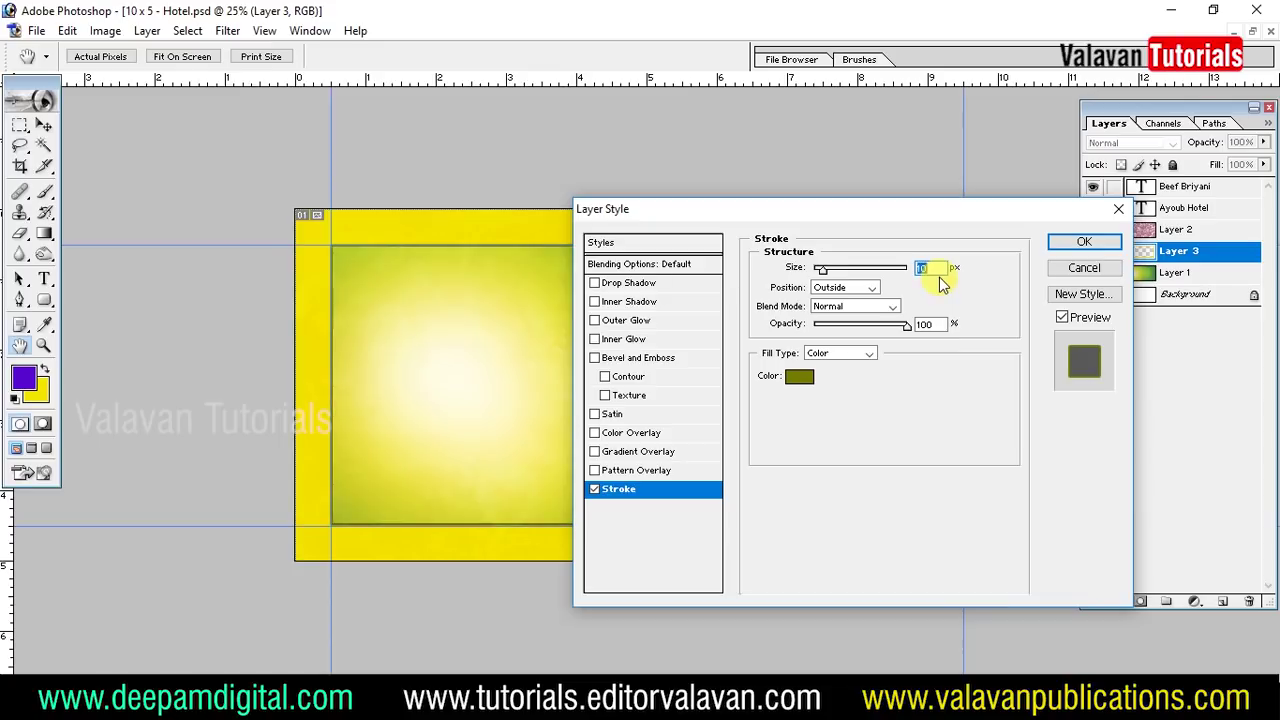
left_click(800, 376)
left_click(750, 78)
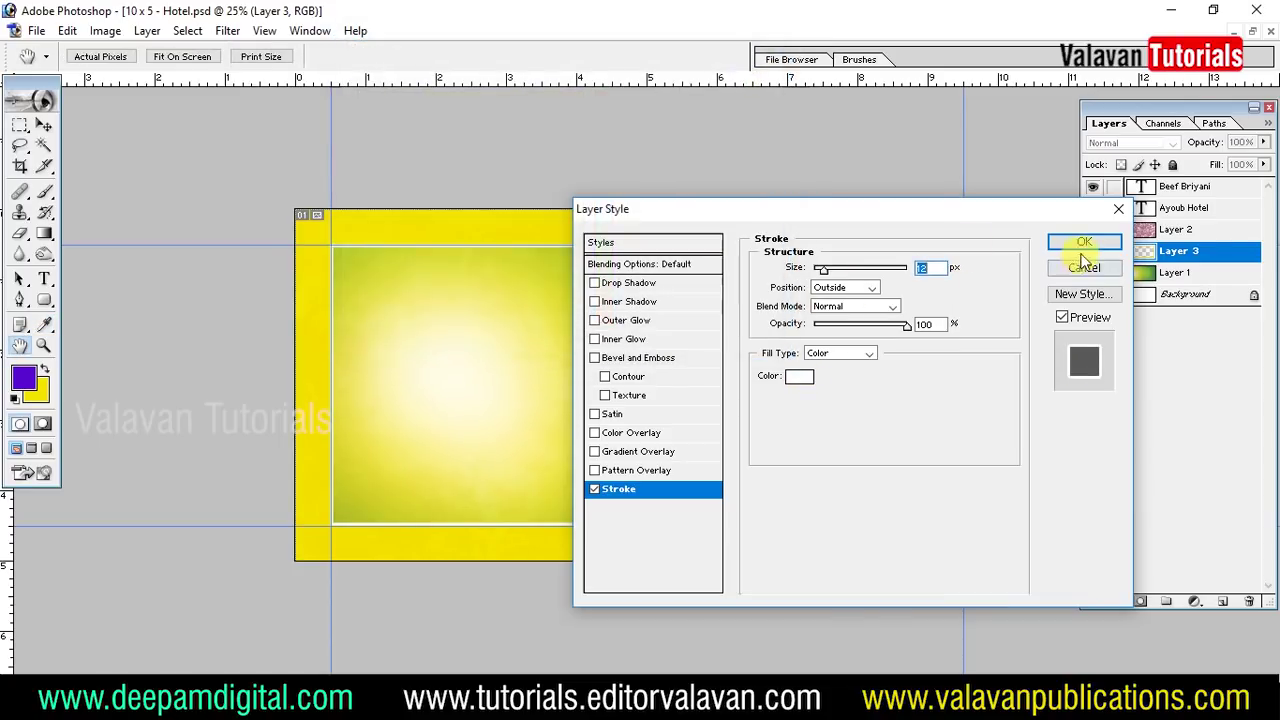
left_click(1082, 243)
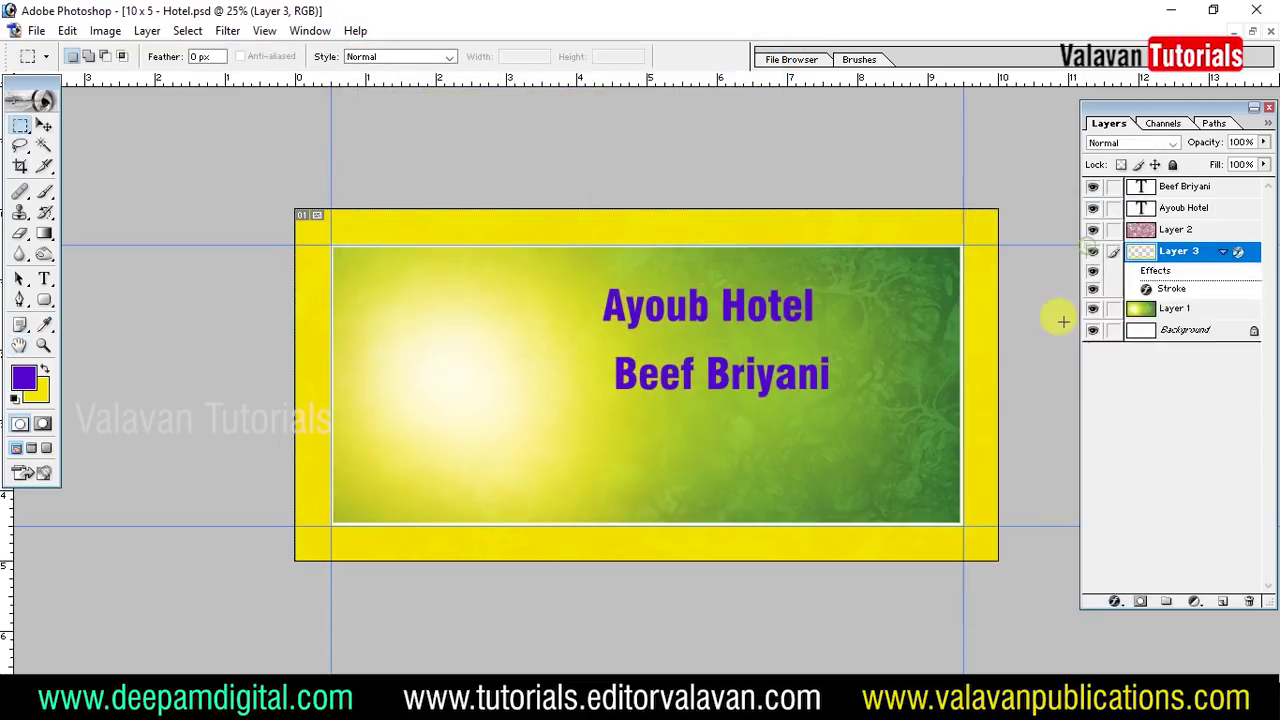
- Switch Layer 3's blend mode to Linear Burn so the border darkens to olive
left_click(43, 125)
left_click(1130, 142)
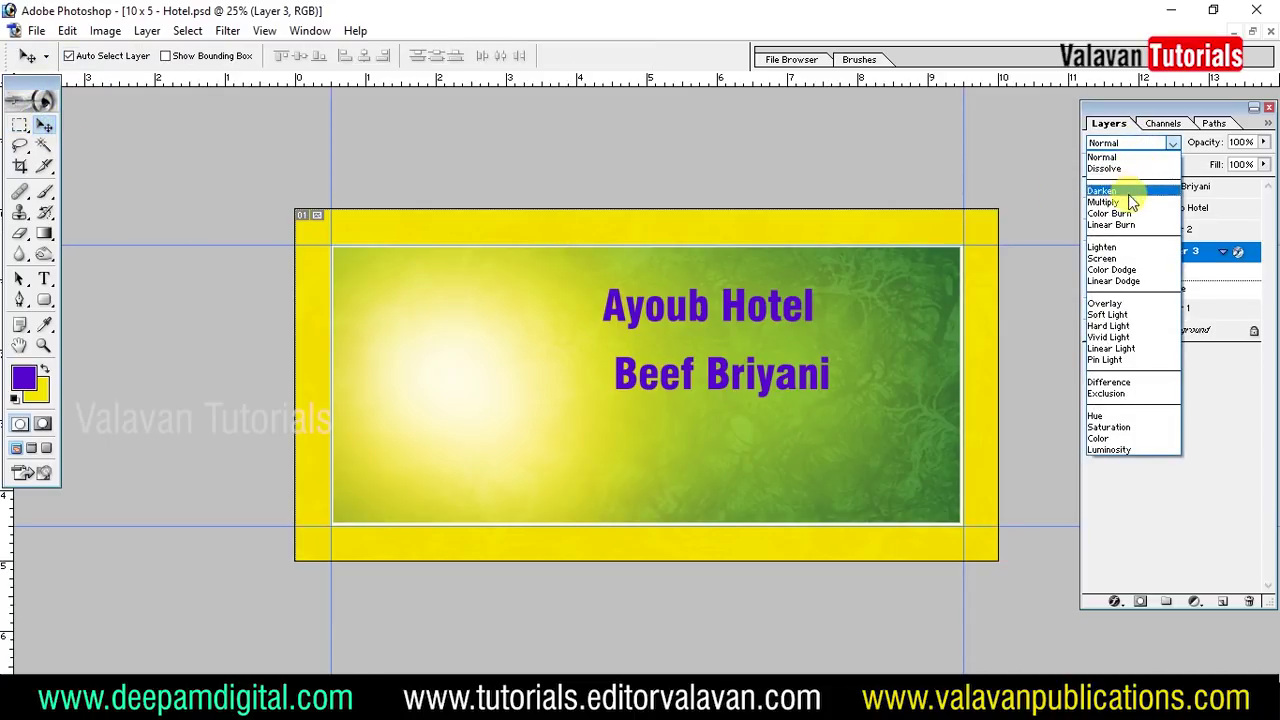
left_click(1133, 225)
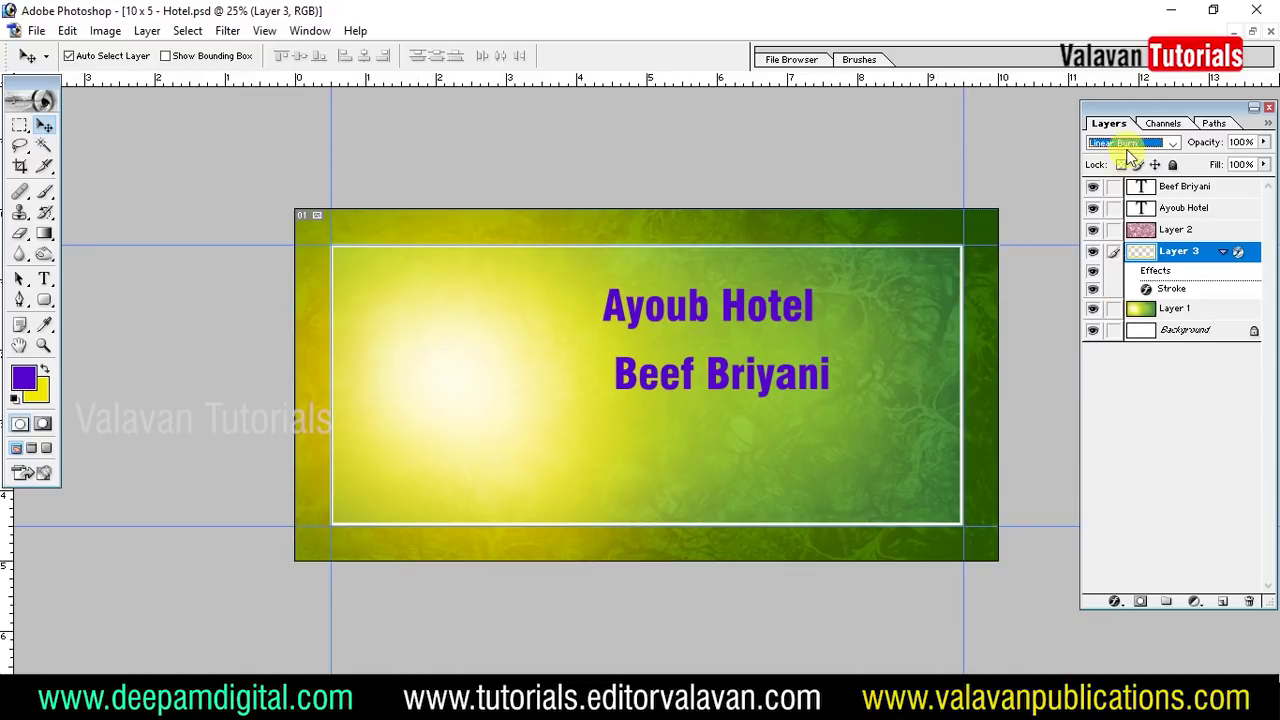
left_click(1115, 603)
- Add a larger, softer Drop Shadow to Layer 3 and set its opacity to 65%
left_click(1101, 407)
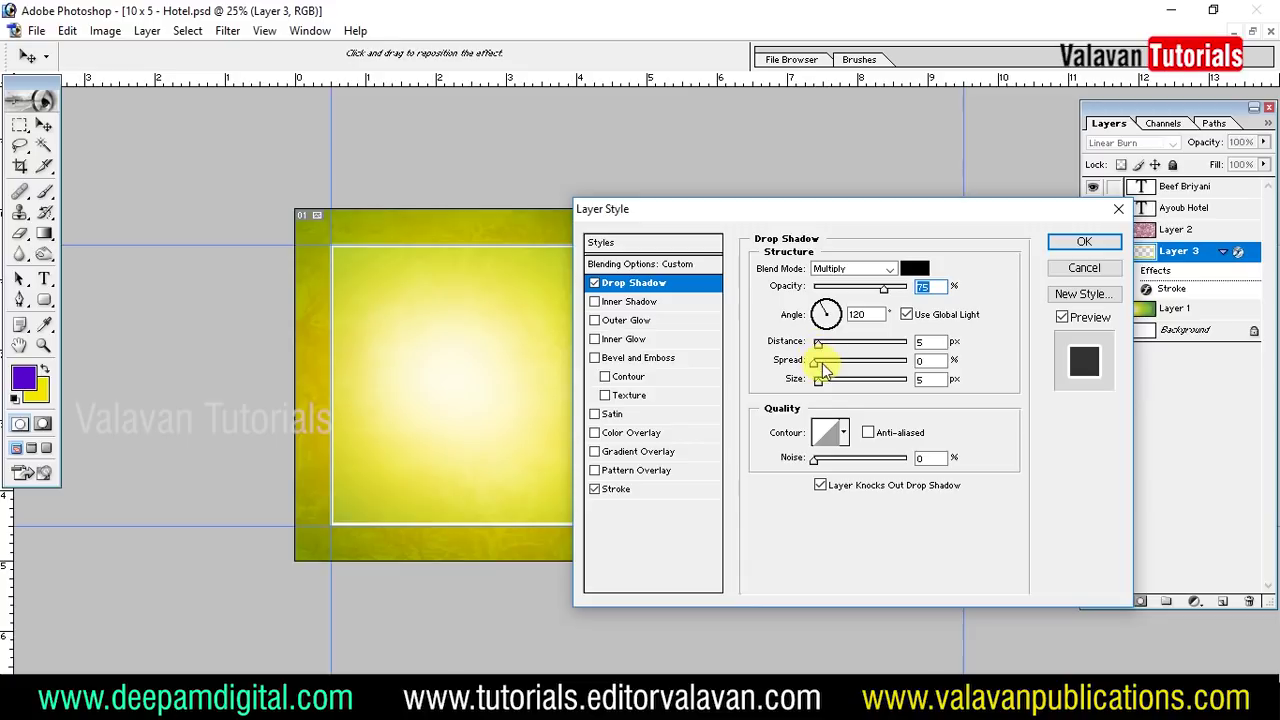
left_click_drag(828, 388, 837, 388)
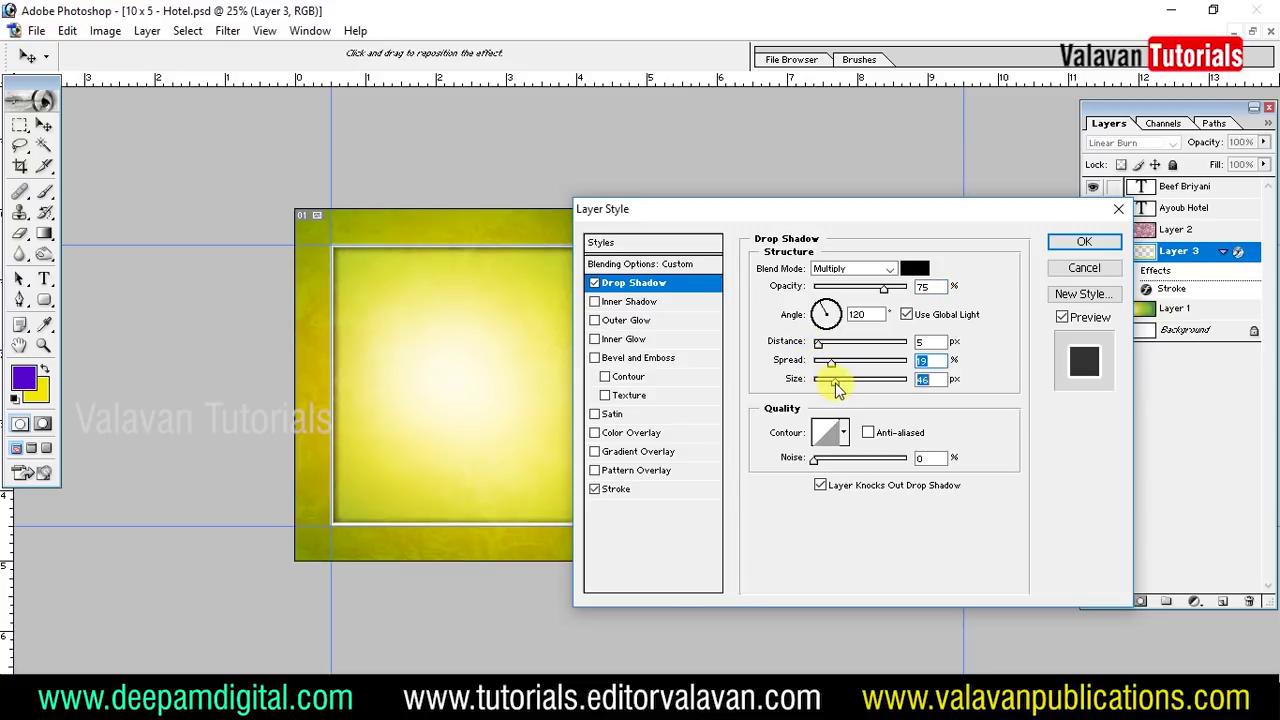
left_click(1080, 243)
left_click(1264, 142)
left_click_drag(1238, 165, 1237, 165)
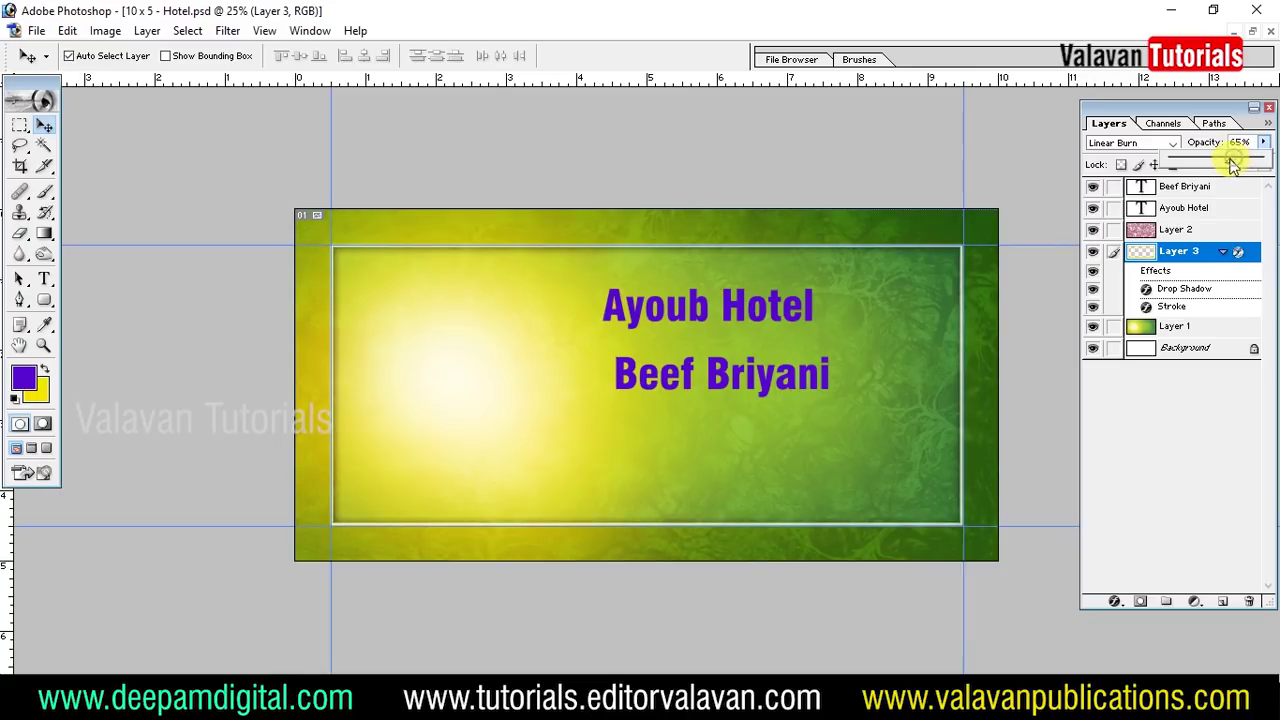
- Hide the blue guide lines via View > Show > Guides
left_click(268, 42)
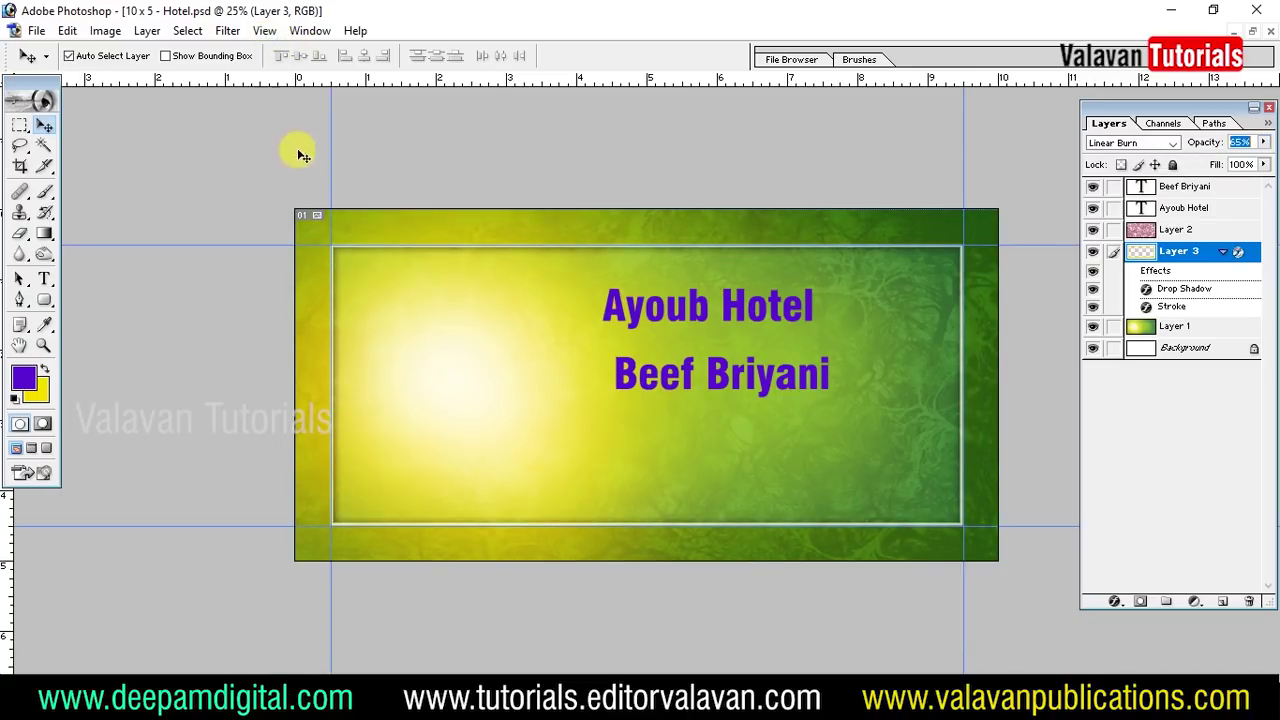
left_click(266, 31)
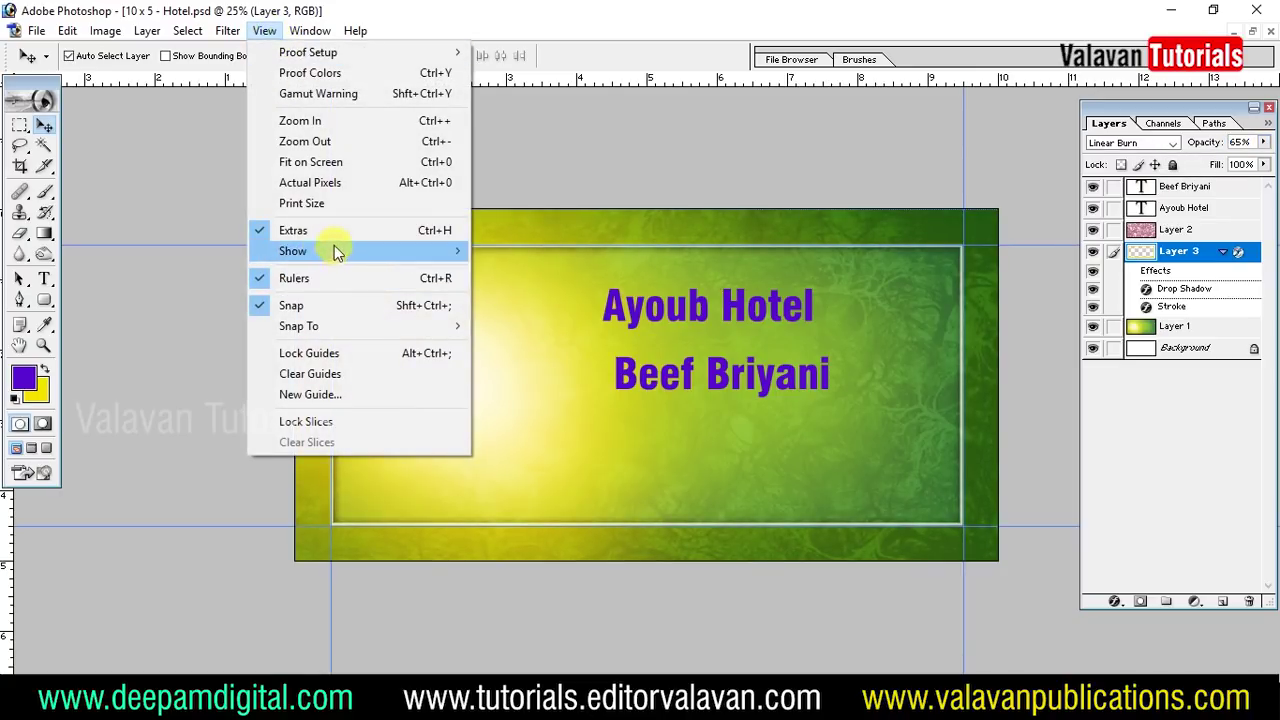
mouse_move(357, 252)
left_click(538, 308)
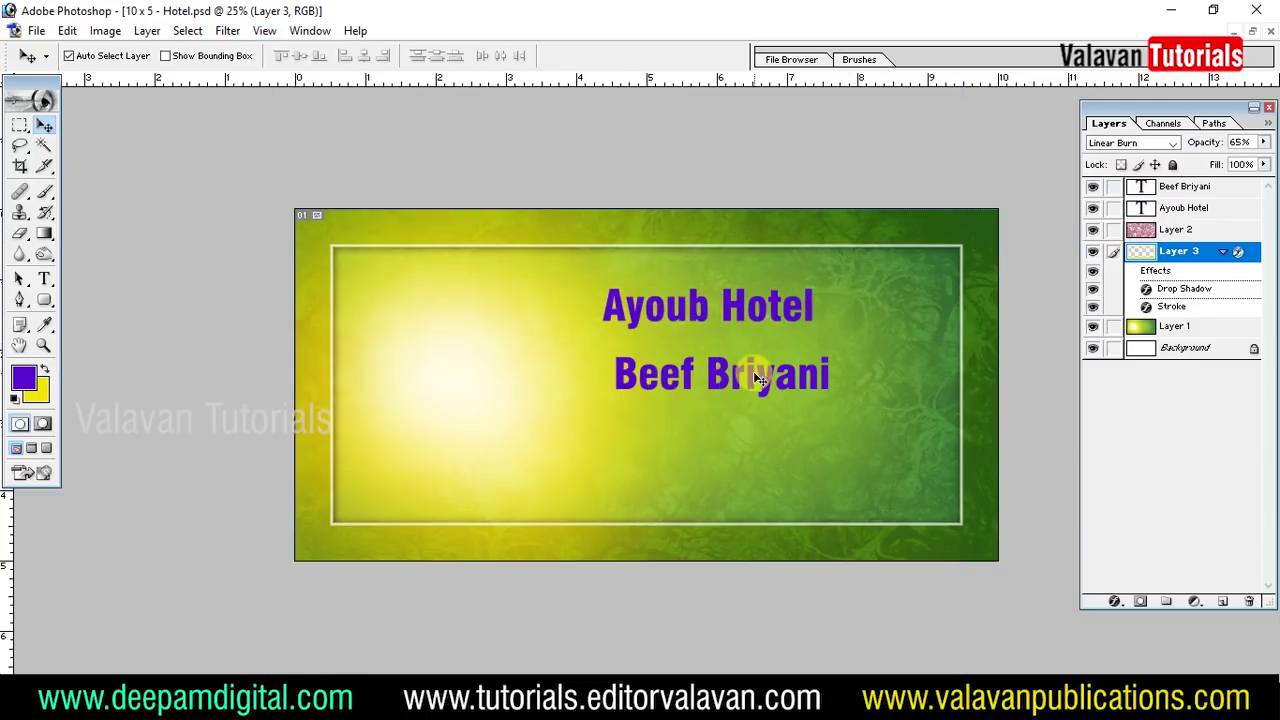
- Shift the Beef Briyani and Ayoub Hotel titles to the right
left_click_drag(740, 386, 754, 404)
left_click_drag(740, 306, 781, 310)
left_click(67, 30)
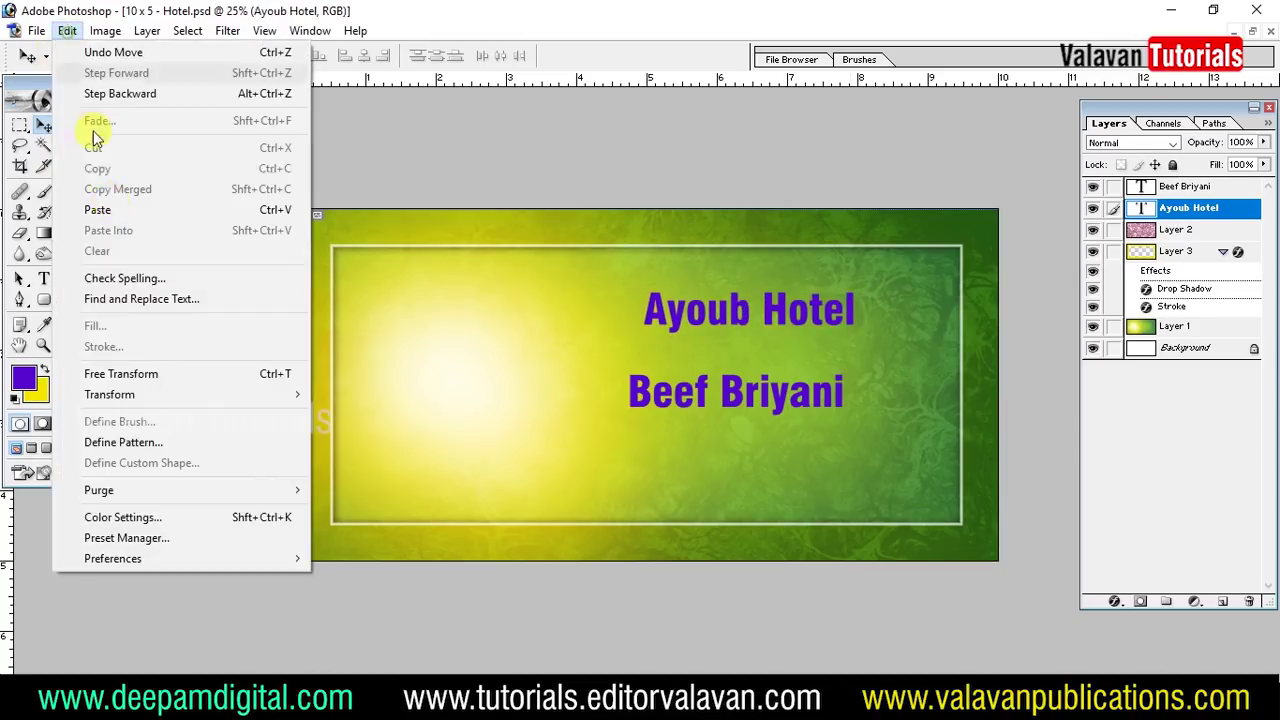
- Scale the Ayoub Hotel title larger and set its text in All Caps
left_click(180, 372)
left_click_drag(851, 298, 783, 306)
key("Return")
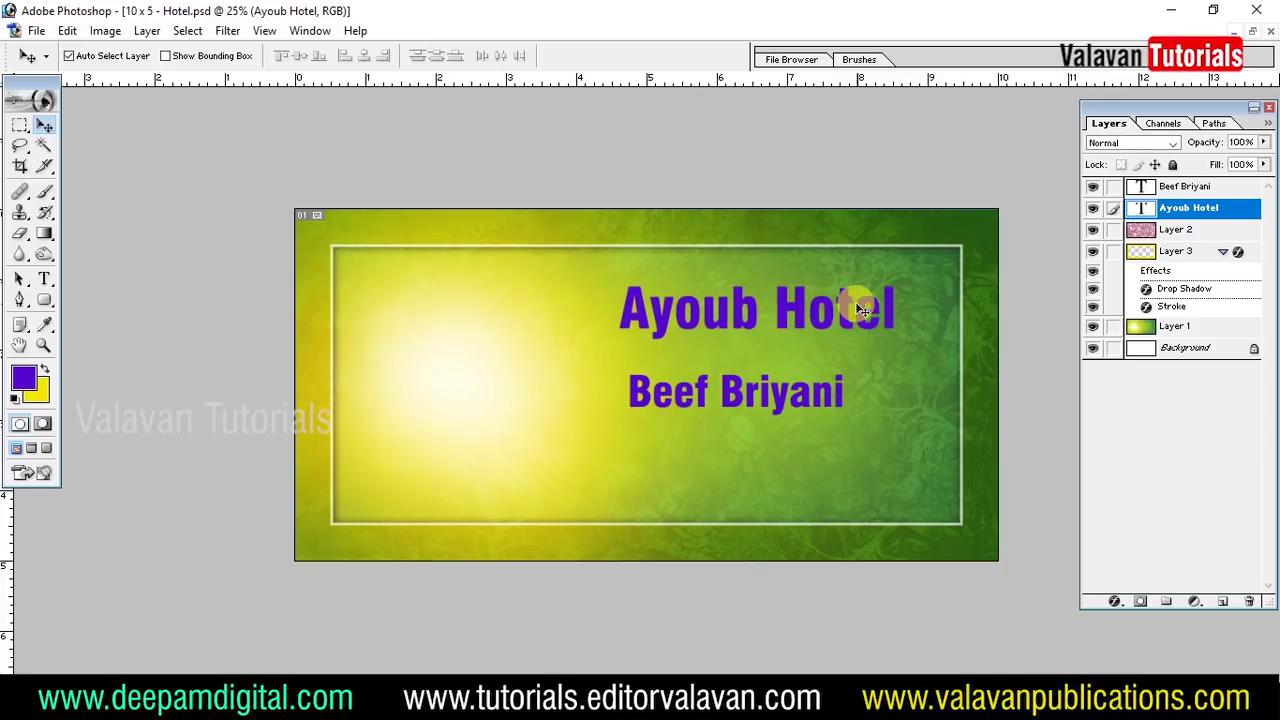
left_click(44, 278)
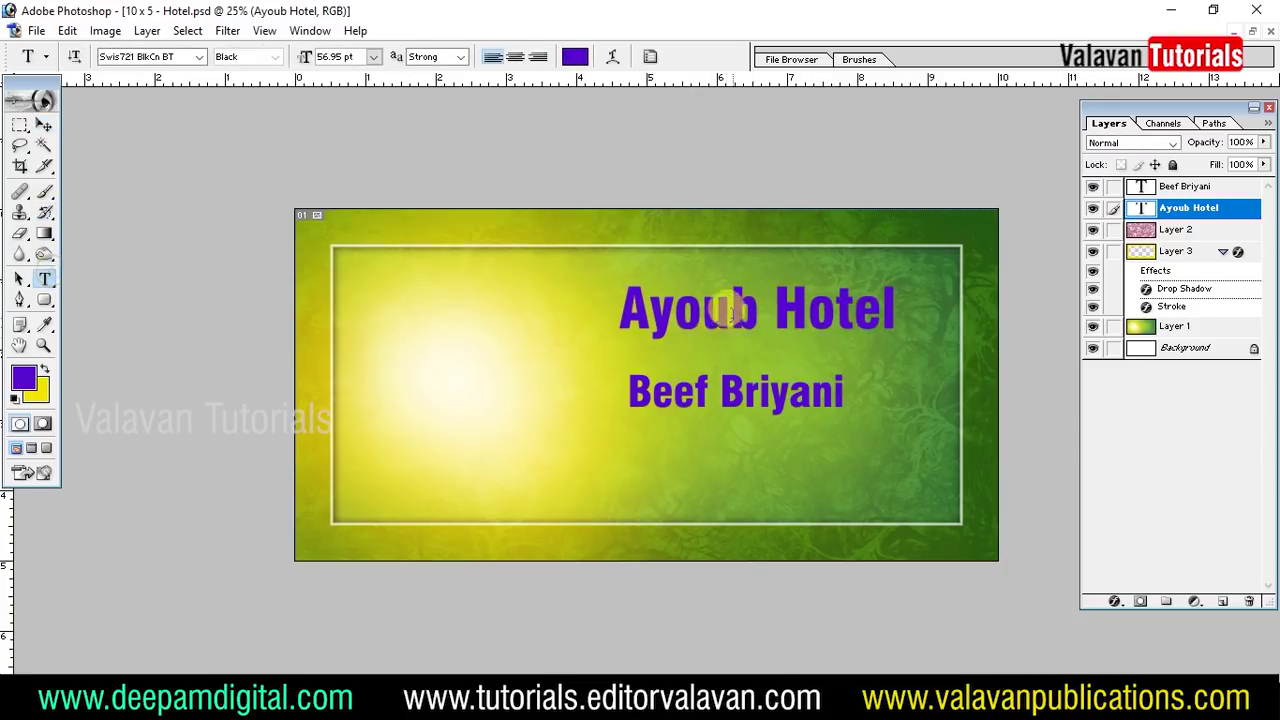
left_click(720, 310)
key("ctrl+a")
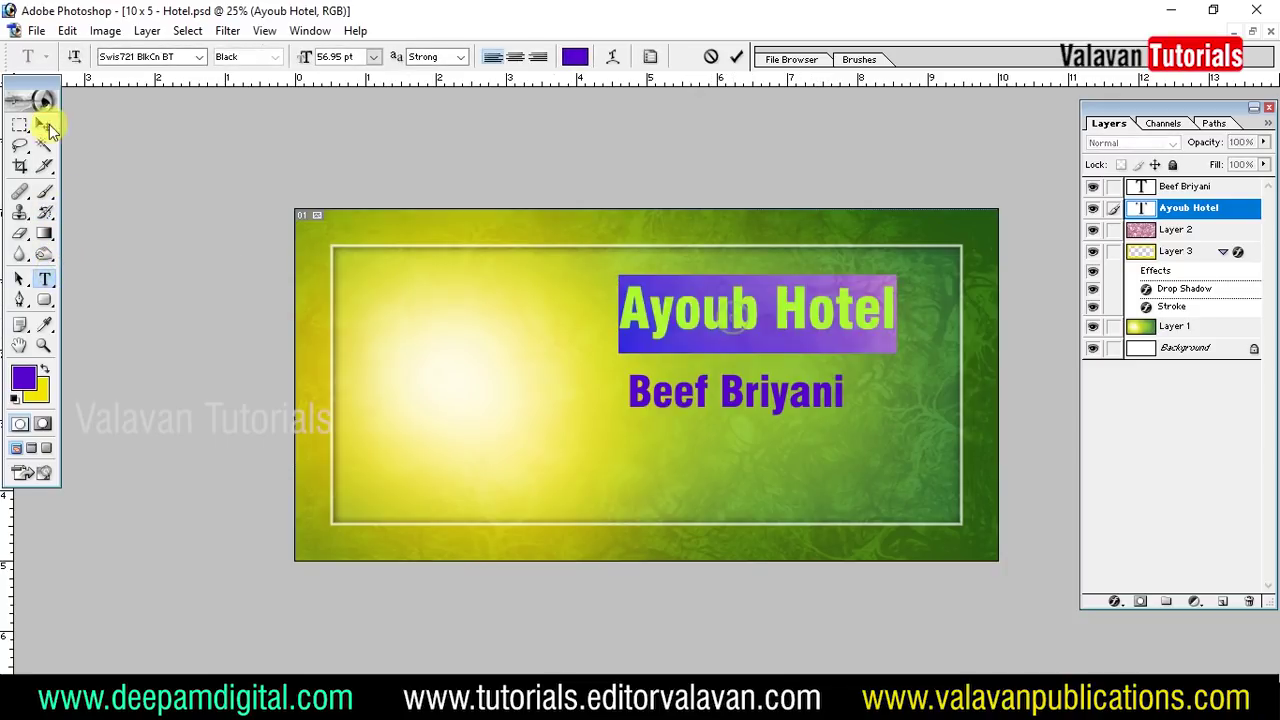
left_click(647, 59)
left_click(1153, 237)
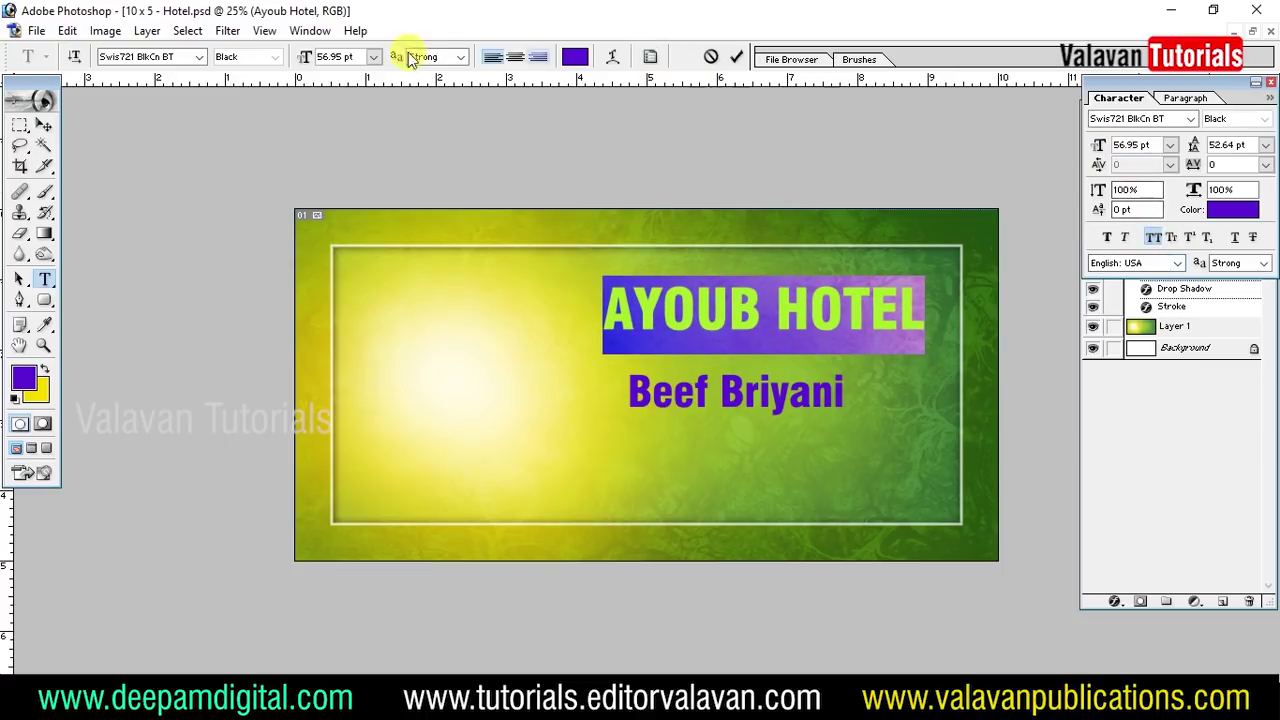
- Move Beef Briyani up beneath AYOUB HOTEL and fine-tune the hotel name's position
left_click(44, 124)
left_click_drag(704, 390, 744, 366)
right_click(758, 323)
left_click(777, 331)
left_click_drag(748, 312, 729, 324)
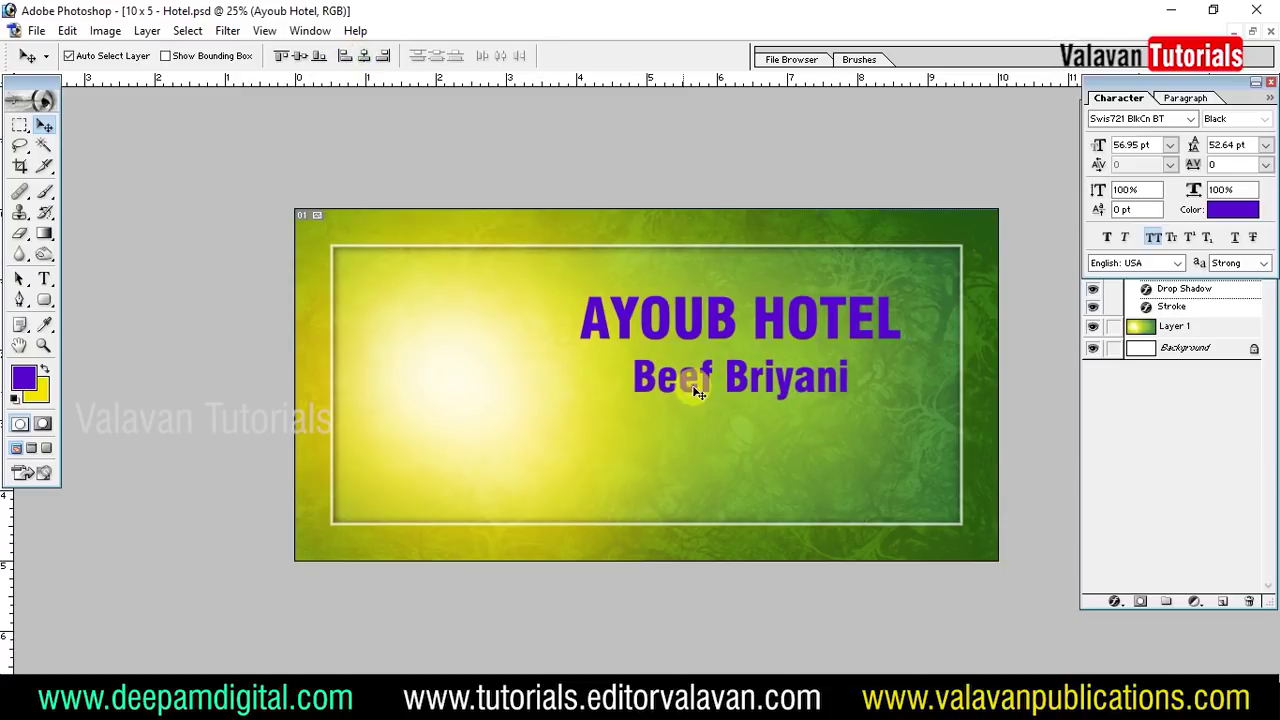
left_click_drag(711, 326, 717, 330)
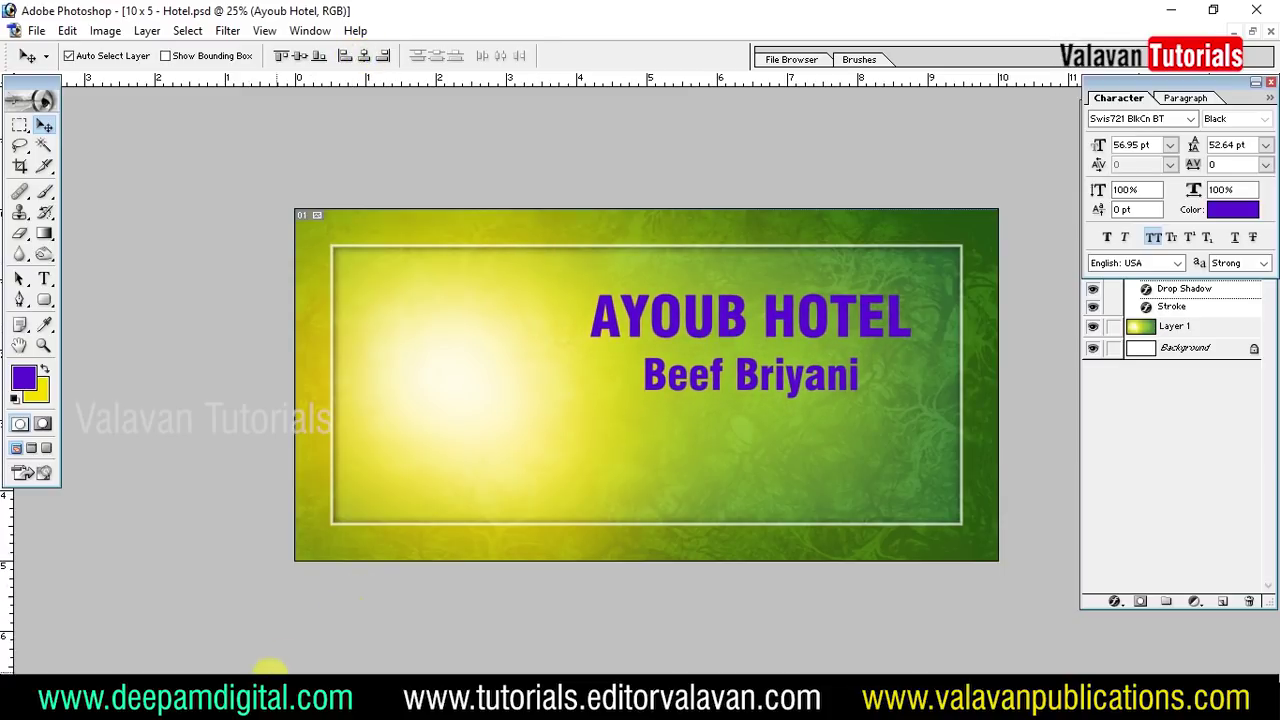
left_click(286, 663)
- Search Google Images for 'beef briyani' and preview a close-up biryani photo
type("beef briyani")
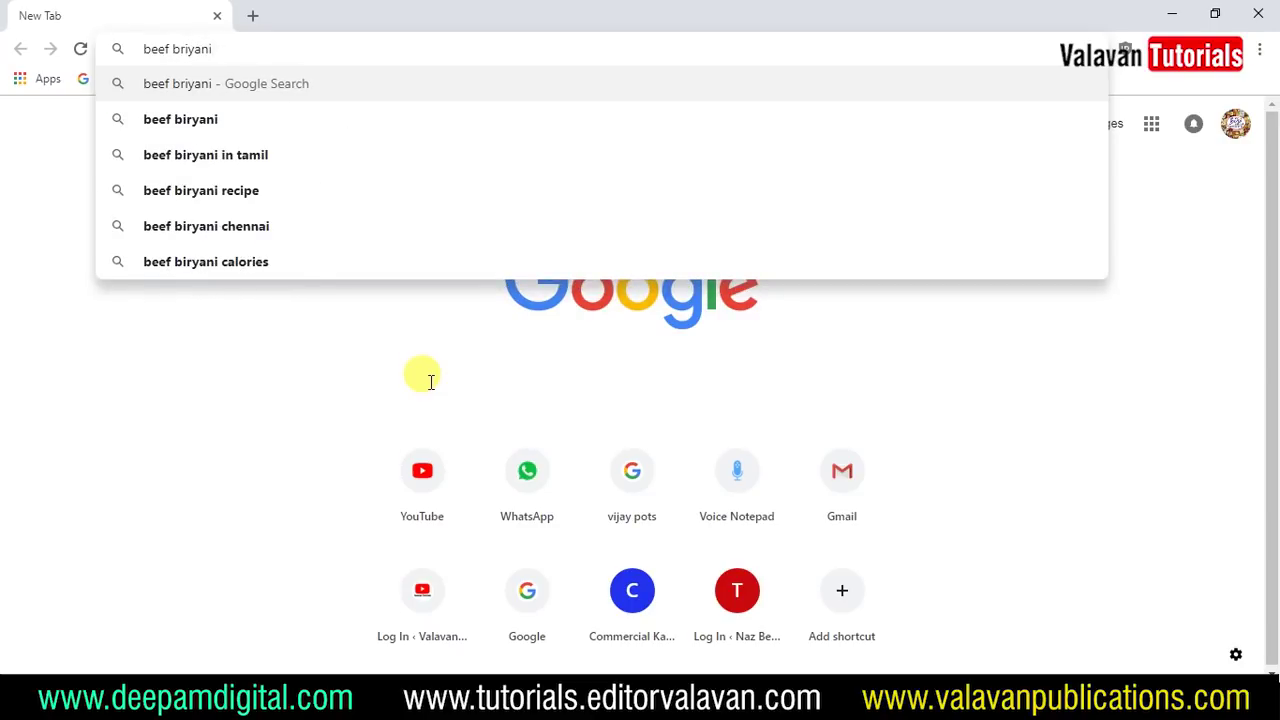
key("Return")
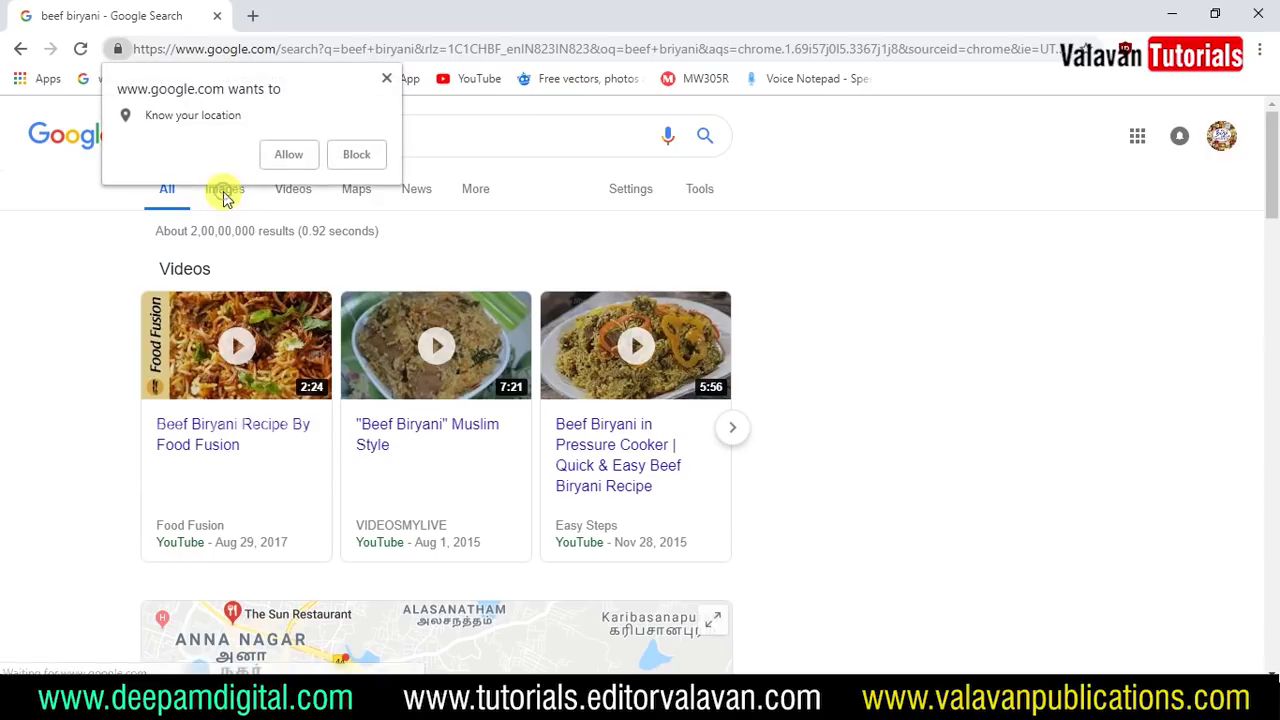
left_click(386, 79)
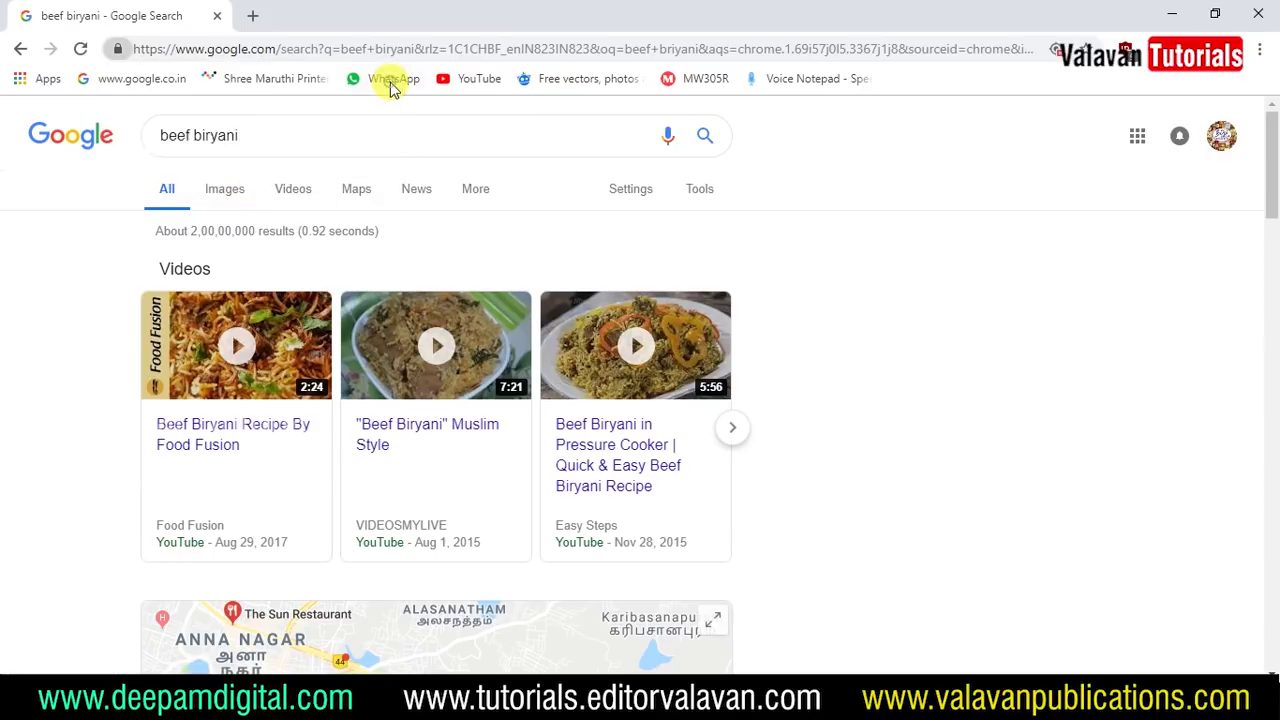
left_click(220, 189)
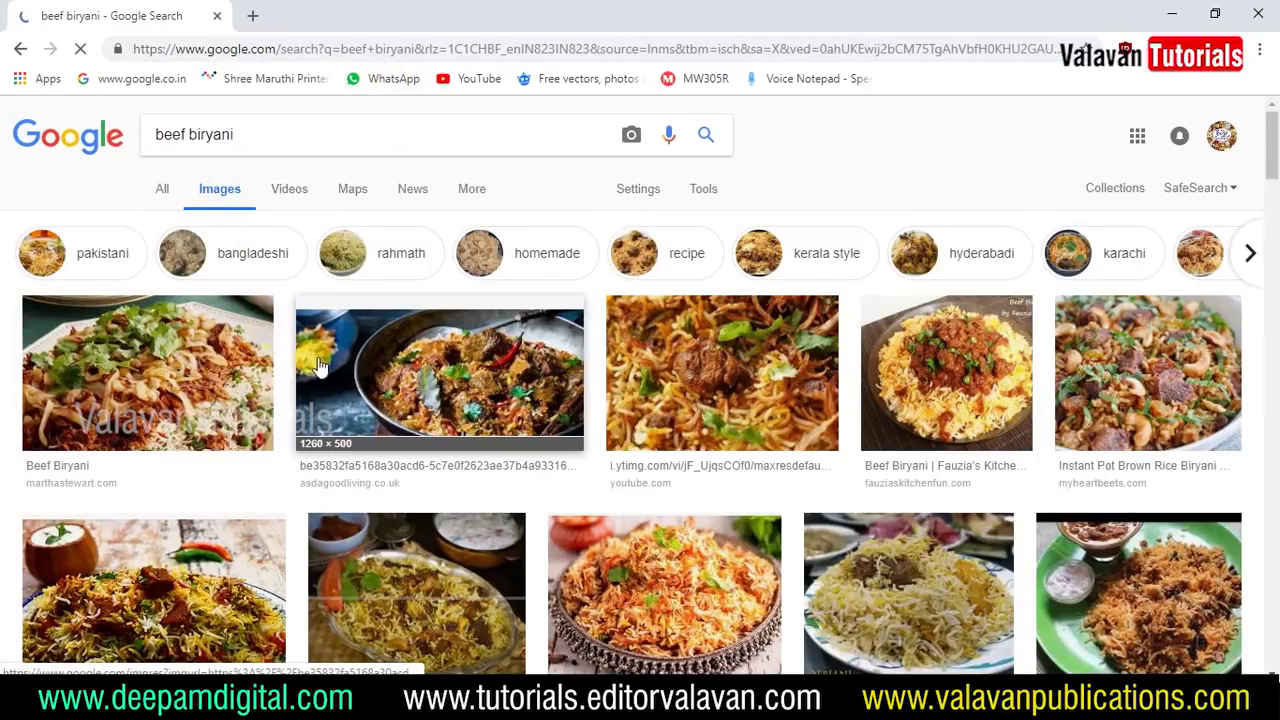
left_click(686, 590)
left_click(1127, 485)
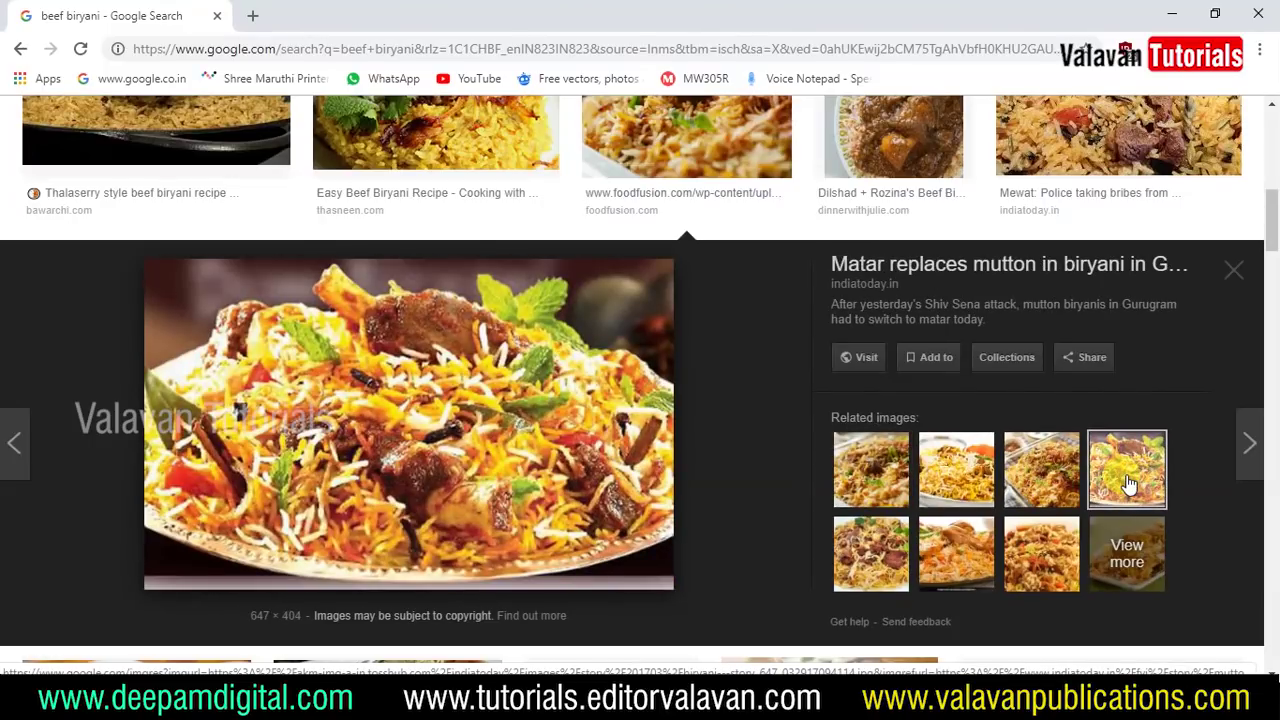
- Save the full-size biryani image to the Desktop and open it in Photoshop
right_click(431, 353)
left_click(512, 494)
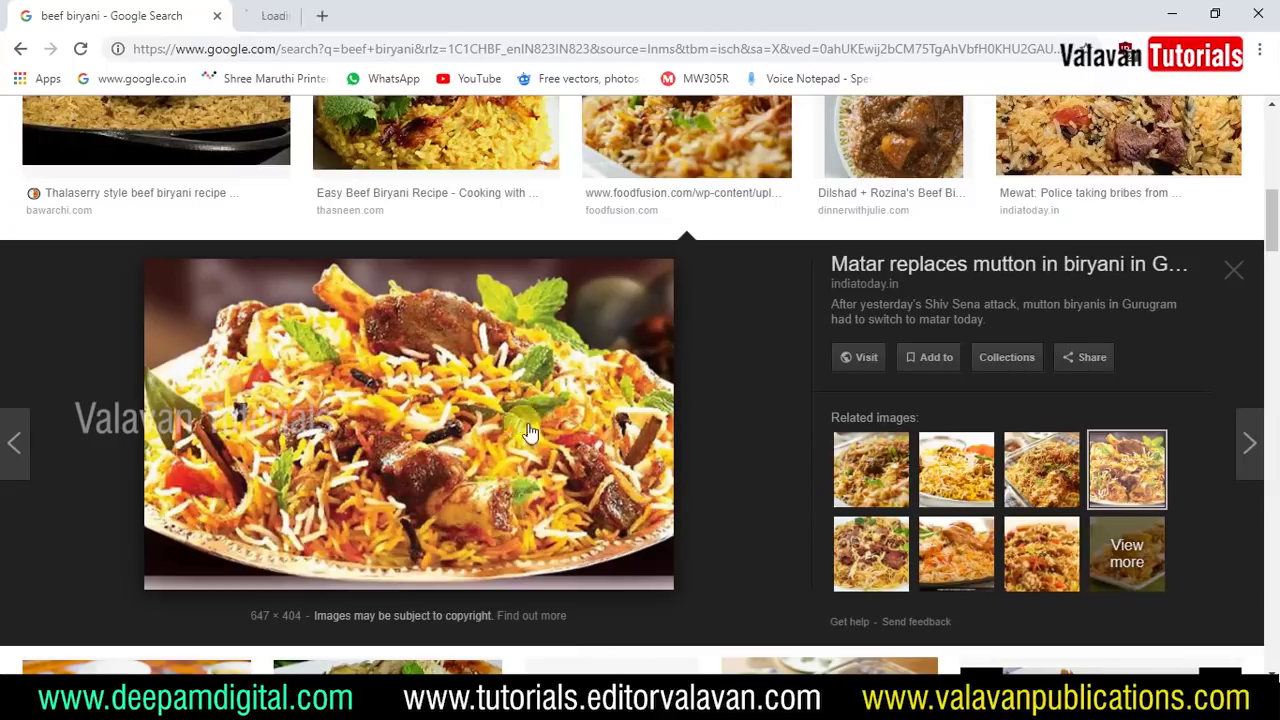
left_click(290, 8)
right_click(561, 304)
left_click(643, 340)
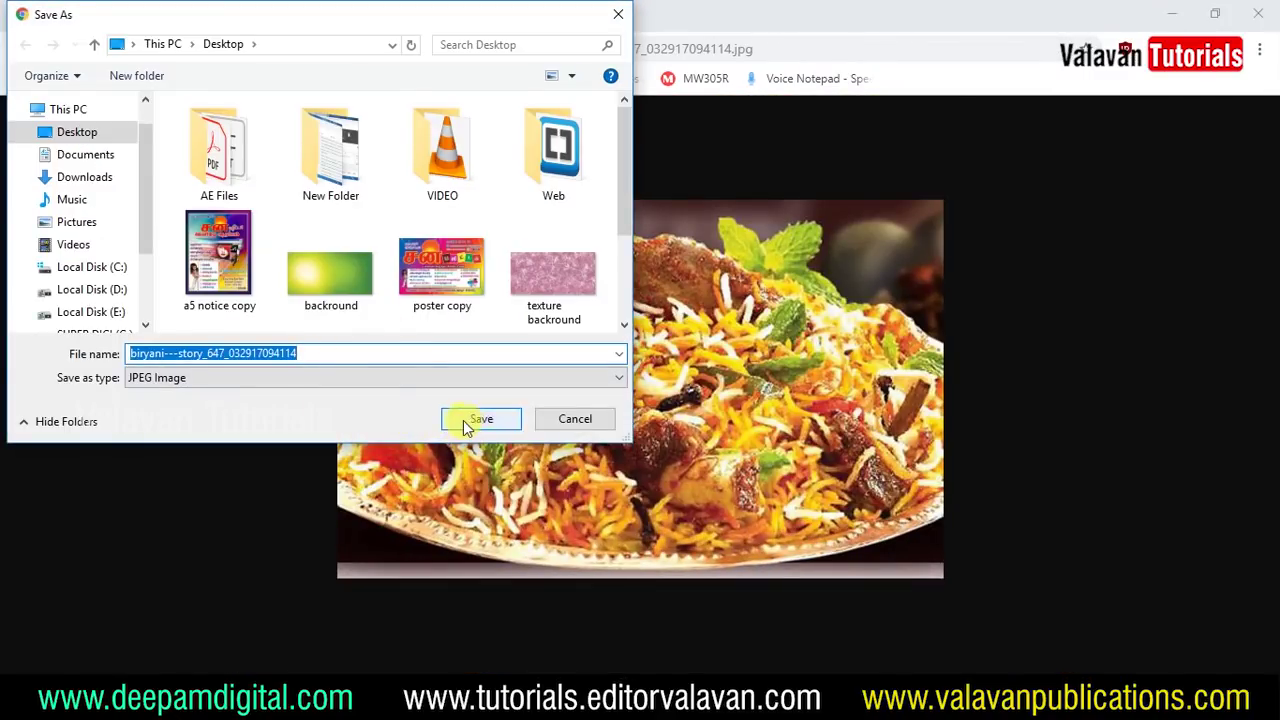
left_click(467, 423)
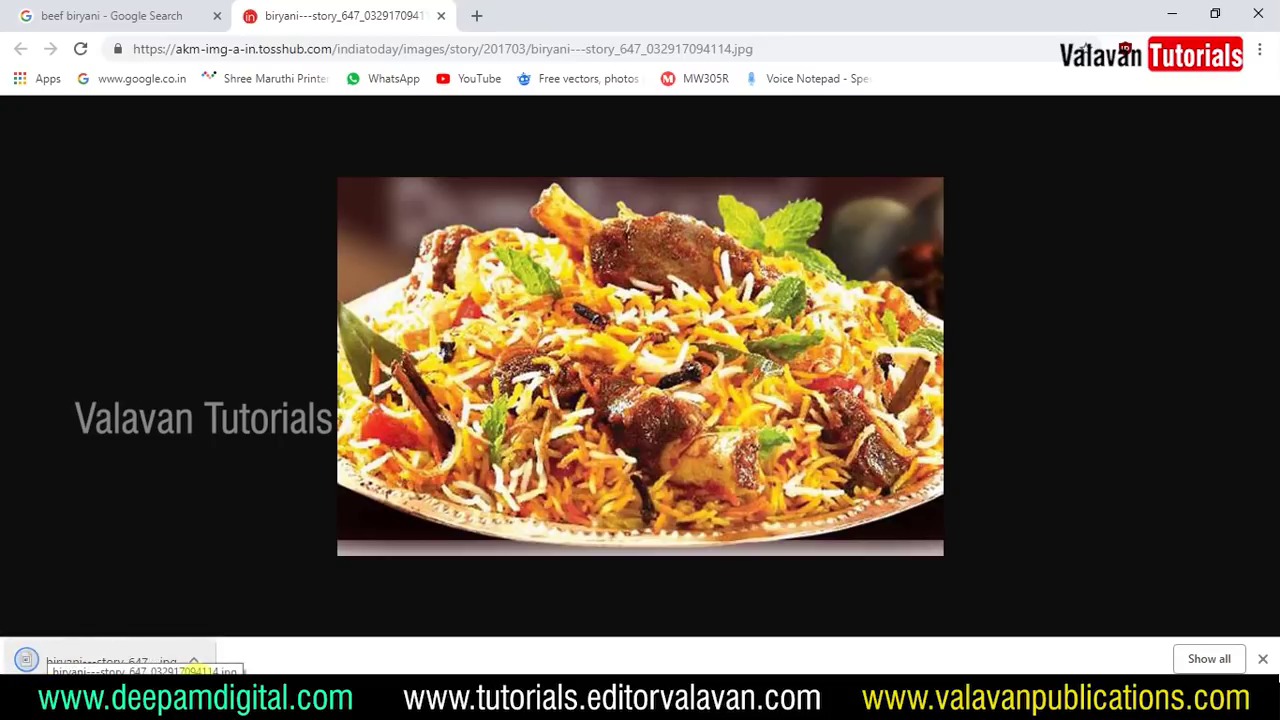
left_click(105, 661)
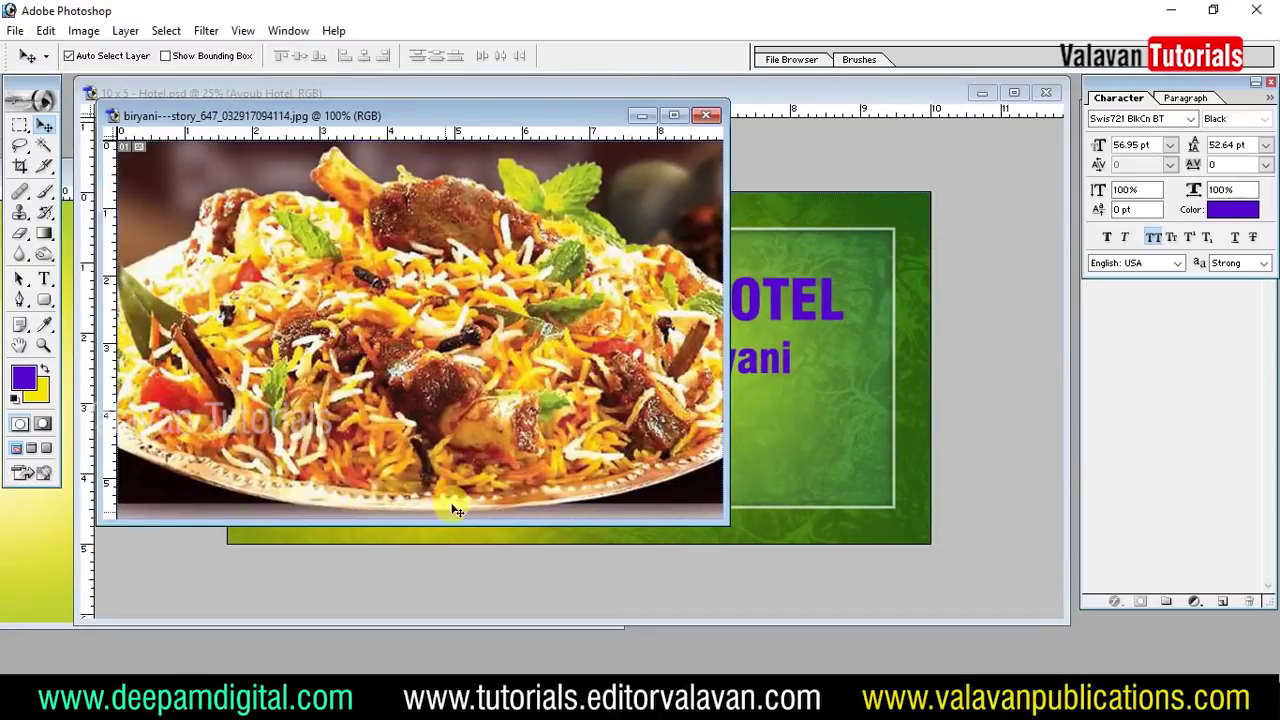
- Drag the biryani photo into Hotel.psd and position it at the banner's lower left
left_click_drag(527, 210, 401, 467)
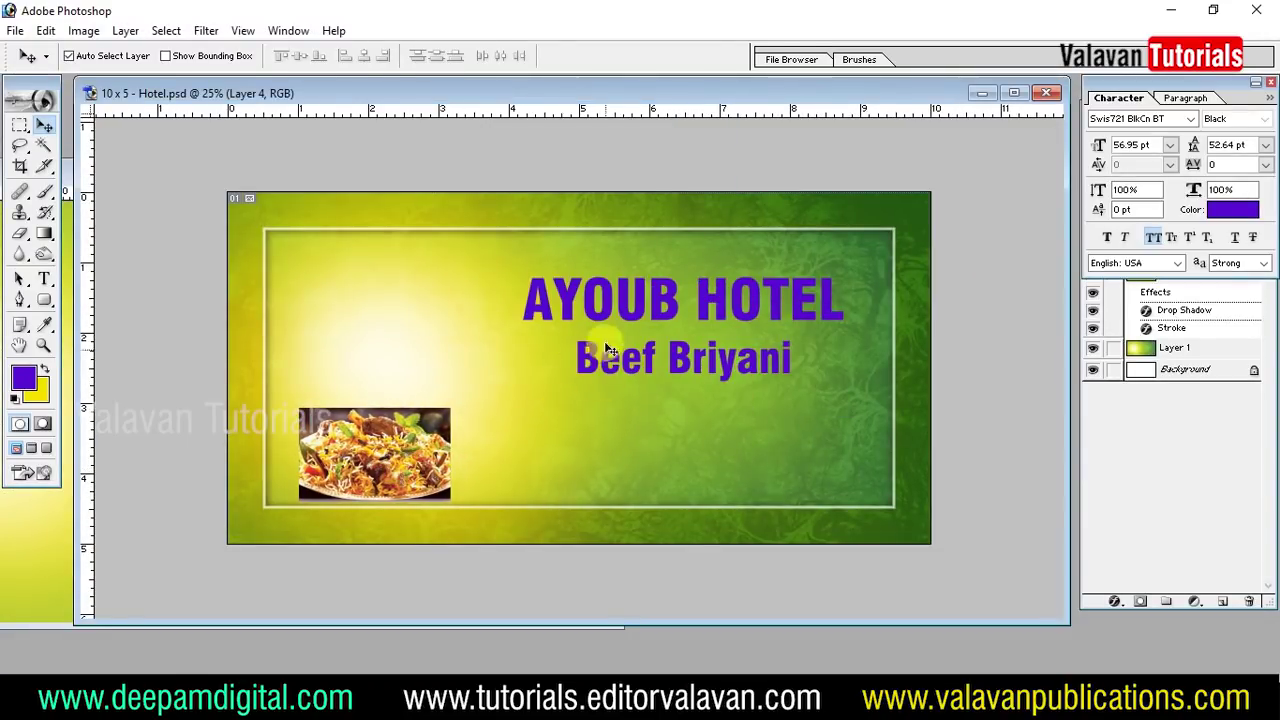
key("f")
key("f")
left_click_drag(453, 473, 433, 457)
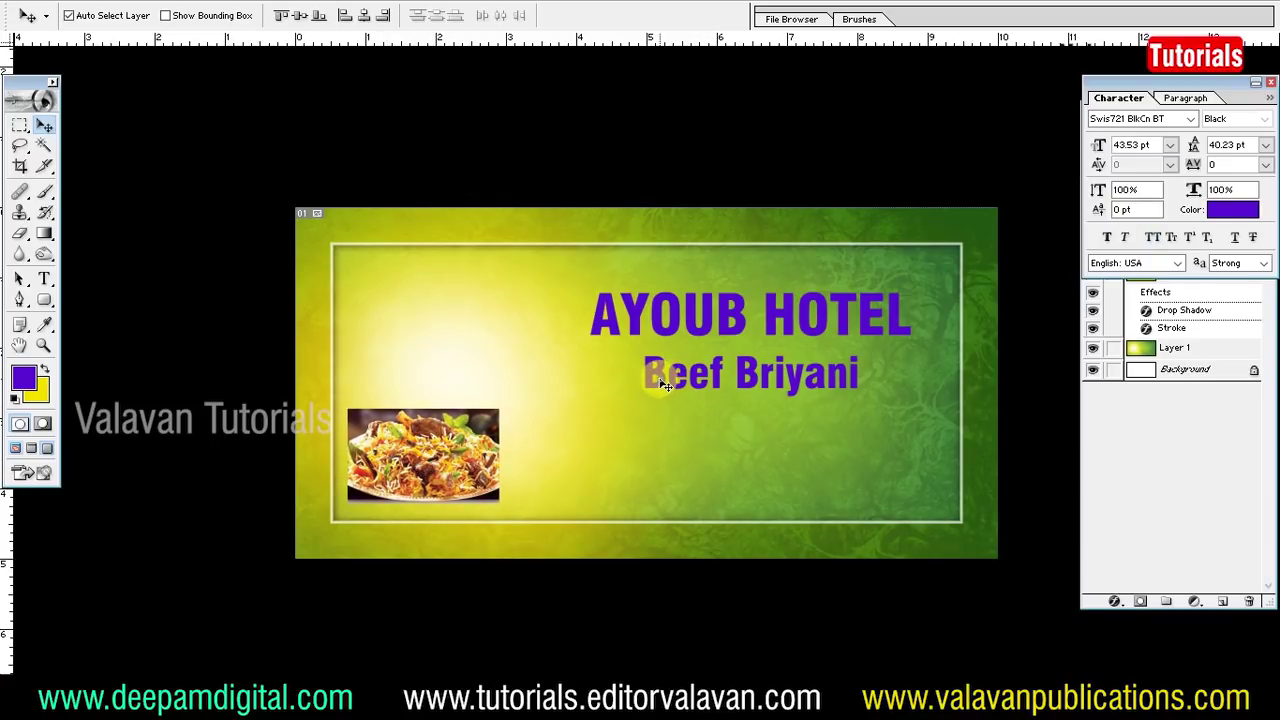
- Alt-drag a copy of the Beef Briyani text to the lower right and select its text
left_click_drag(663, 385, 675, 428)
key("ctrl+z")
right_click(665, 381)
left_click(666, 379)
right_click(666, 377)
left_click(666, 379)
left_click_drag(664, 378, 745, 495)
key("t")
triple_click(822, 497)
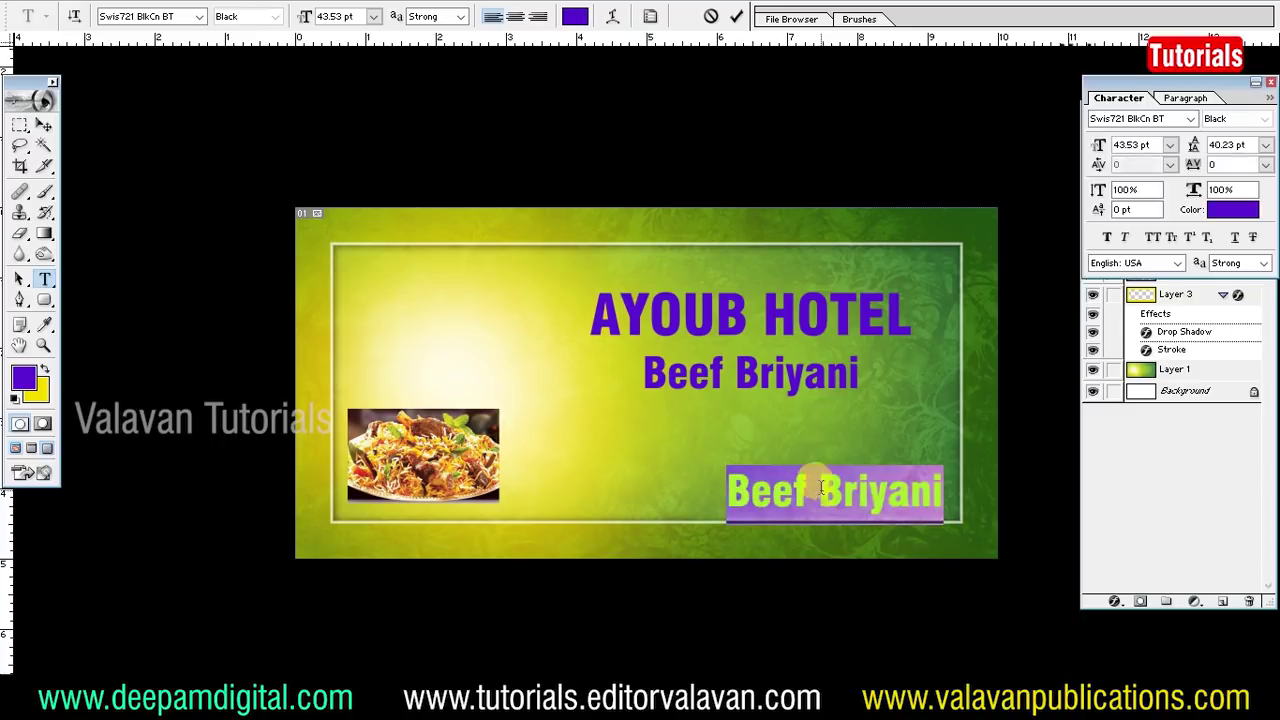
- Replace the copy with 'Bangi Shop, Ambur - 635802.' in Swis721 Cn BT Roman, 24 pt, Auto leading
left_click(1140, 122)
type("Bangi Shor")
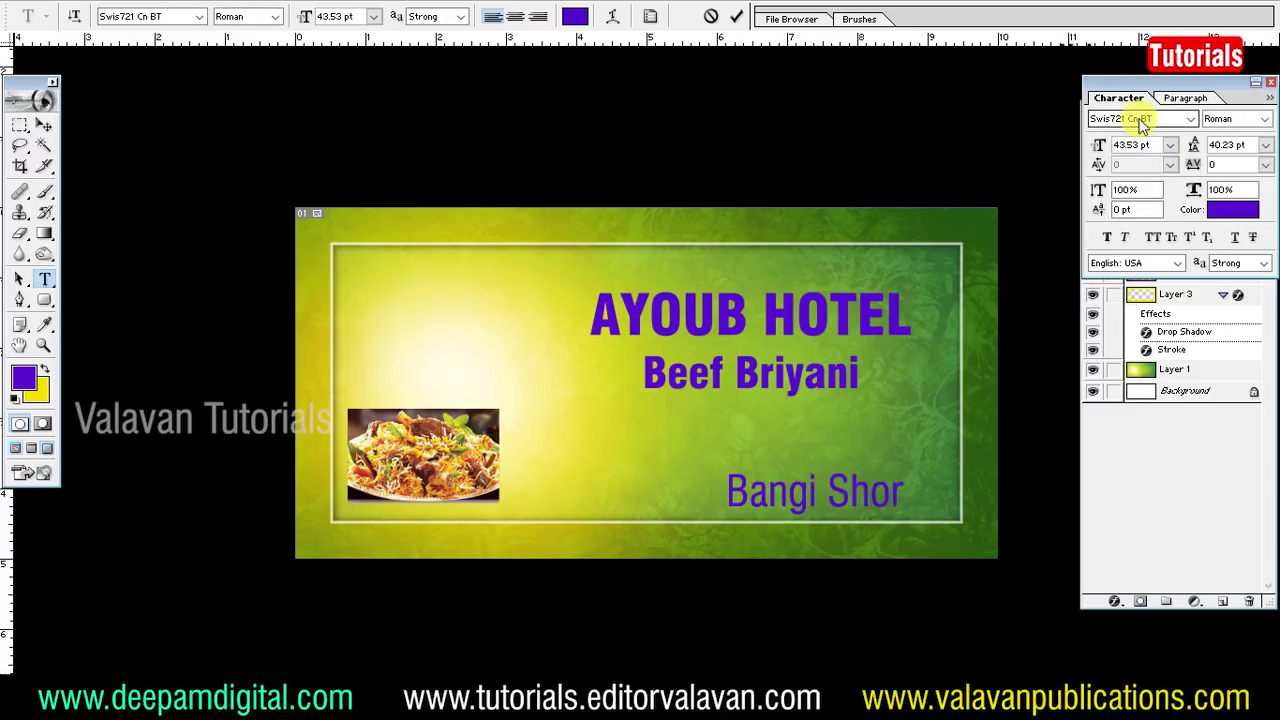
key("BackSpace")
type("p, Ambur - 635802.")
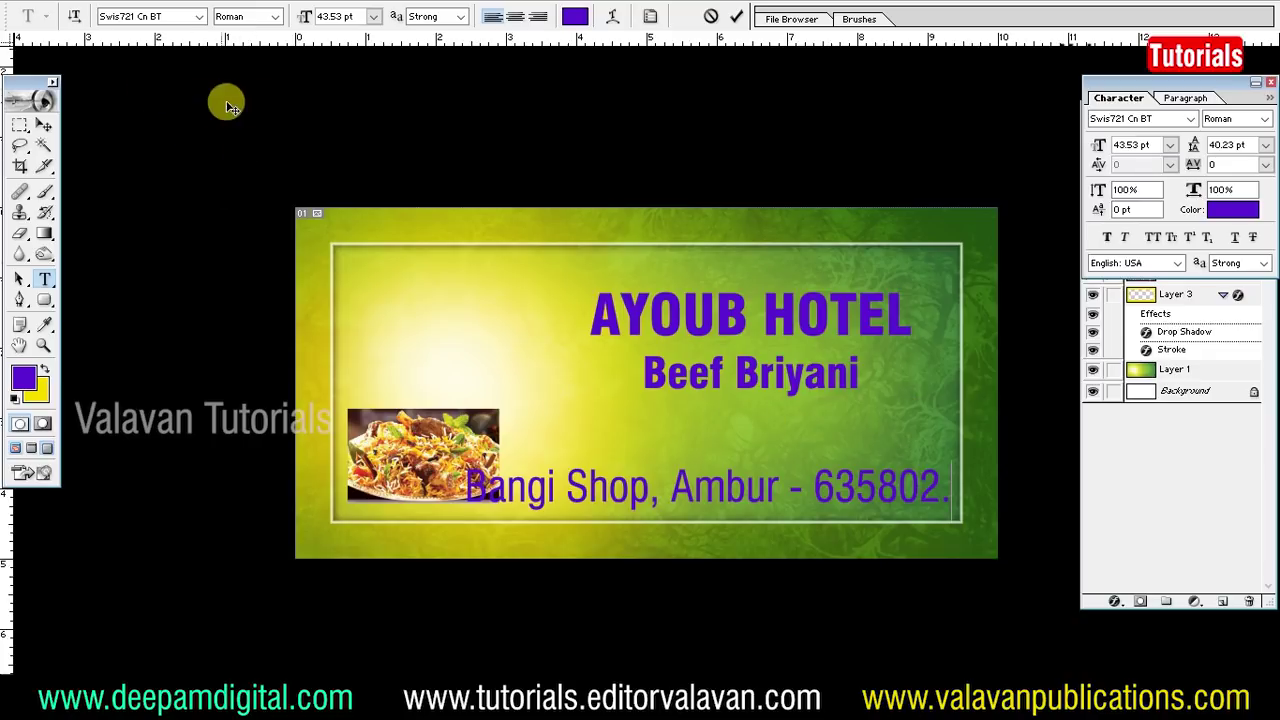
key("ctrl+a")
left_click(1265, 145)
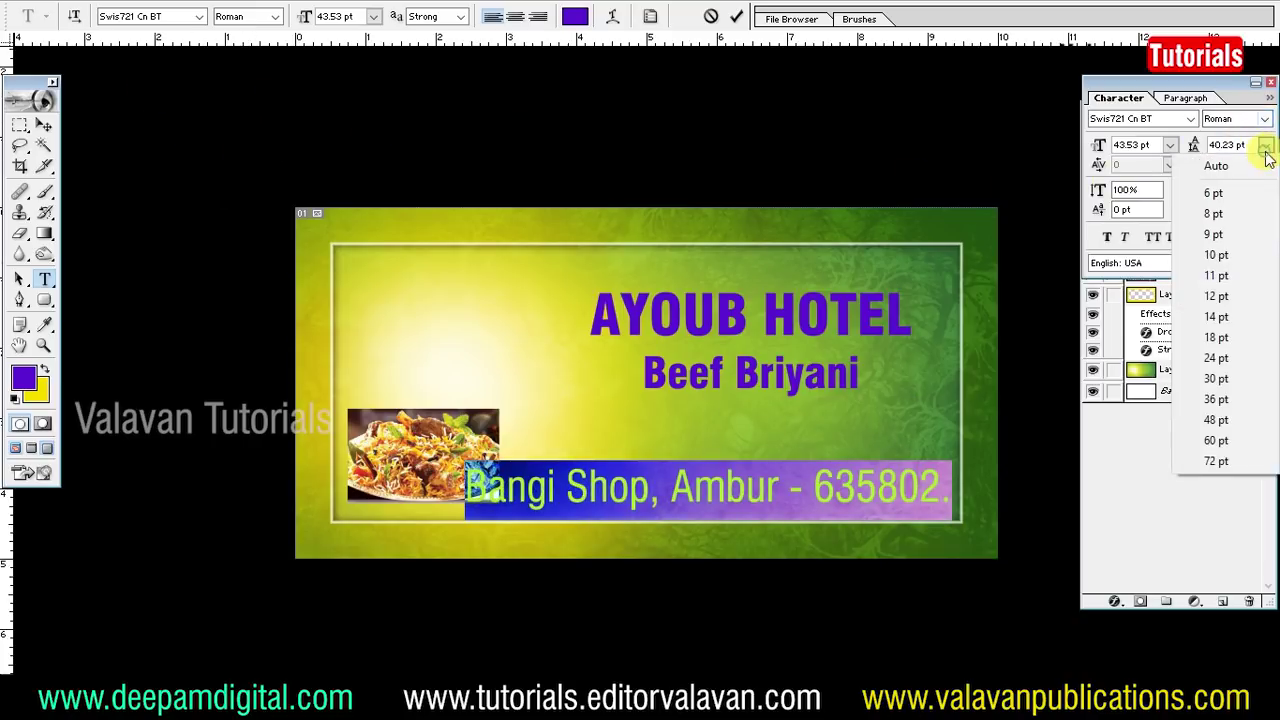
left_click(1255, 165)
left_click(1170, 145)
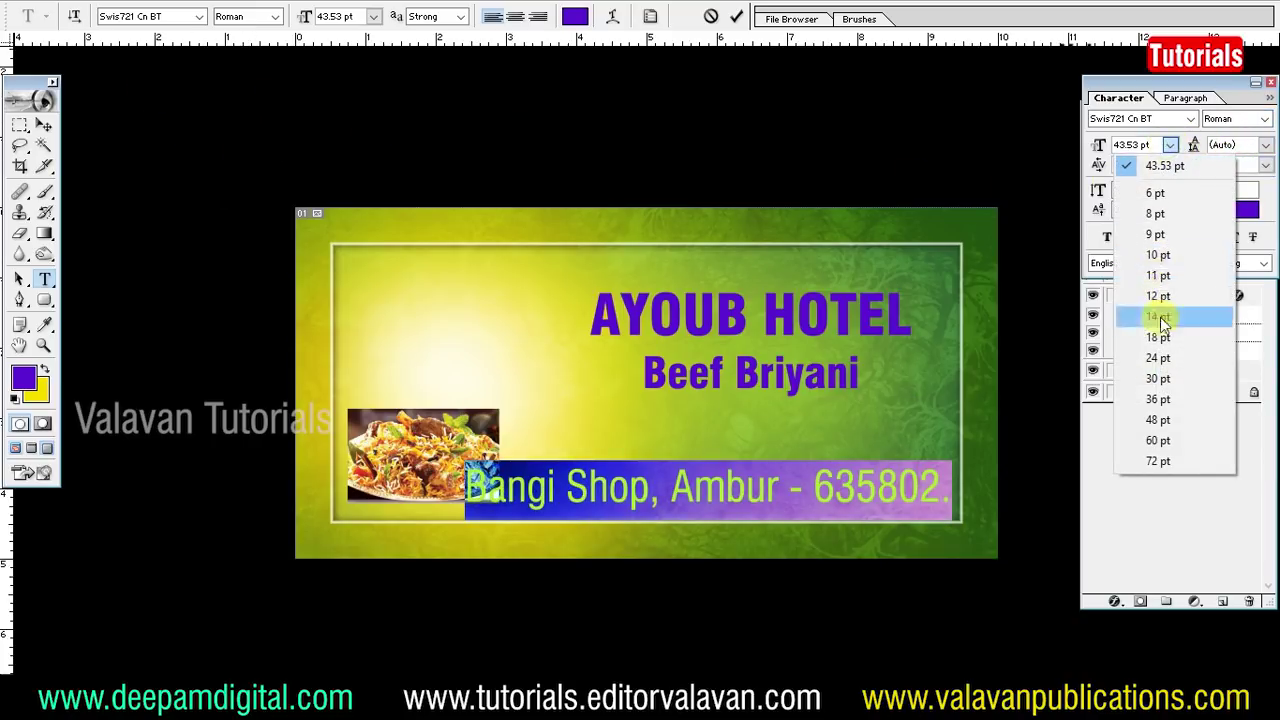
left_click(1158, 357)
left_click(44, 124)
left_click(1120, 603)
left_click(1140, 583)
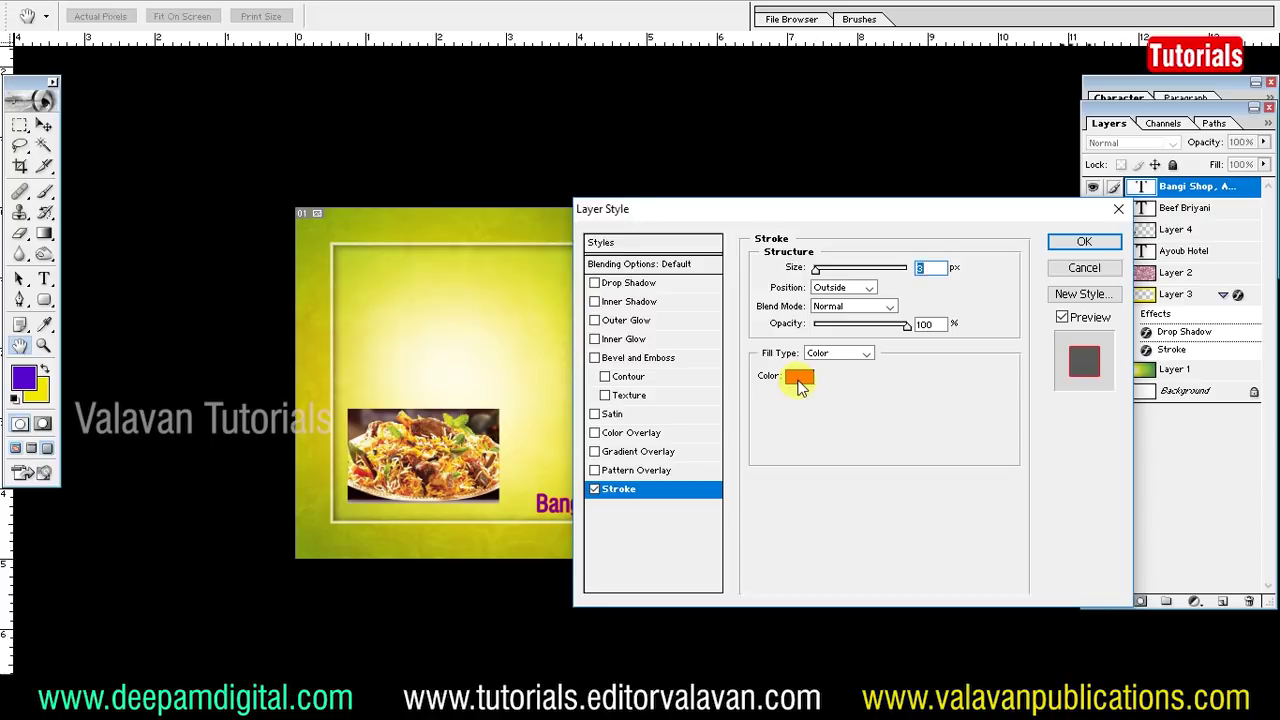
- Set the address line's Stroke colour to white and apply the outline
left_click(800, 378)
left_click(350, 95)
left_click(748, 77)
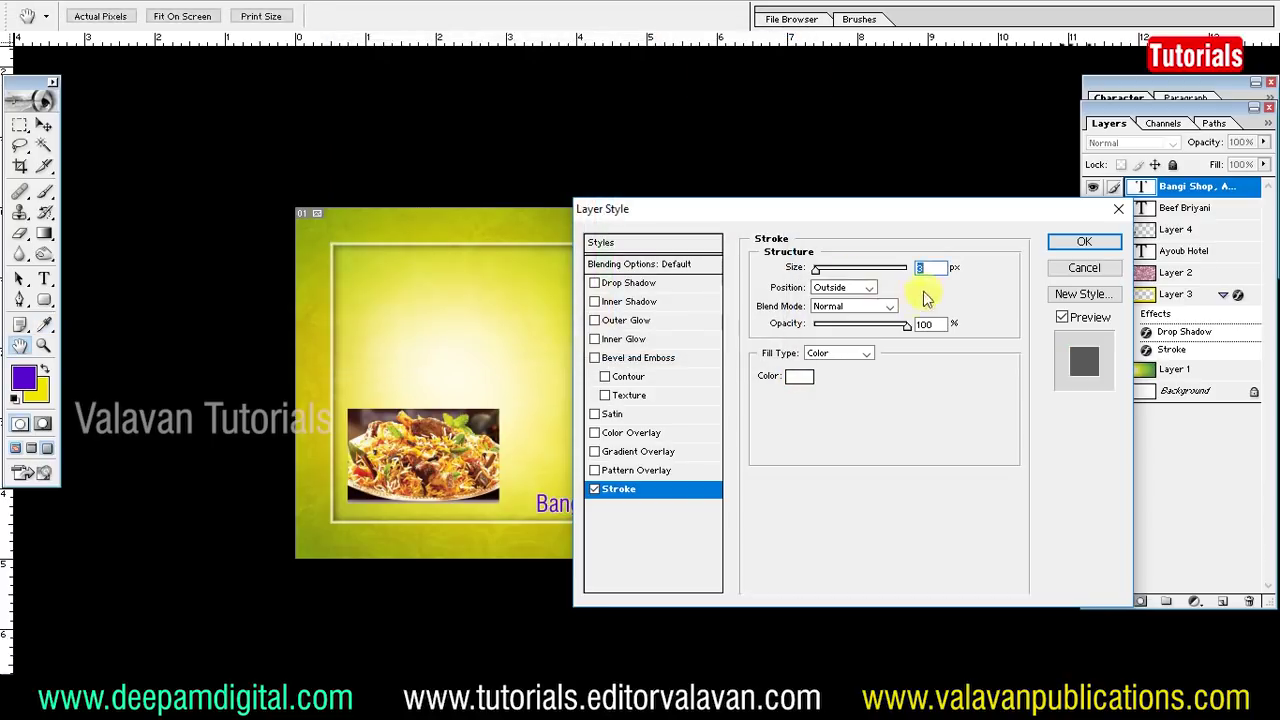
left_click_drag(1020, 209, 460, 137)
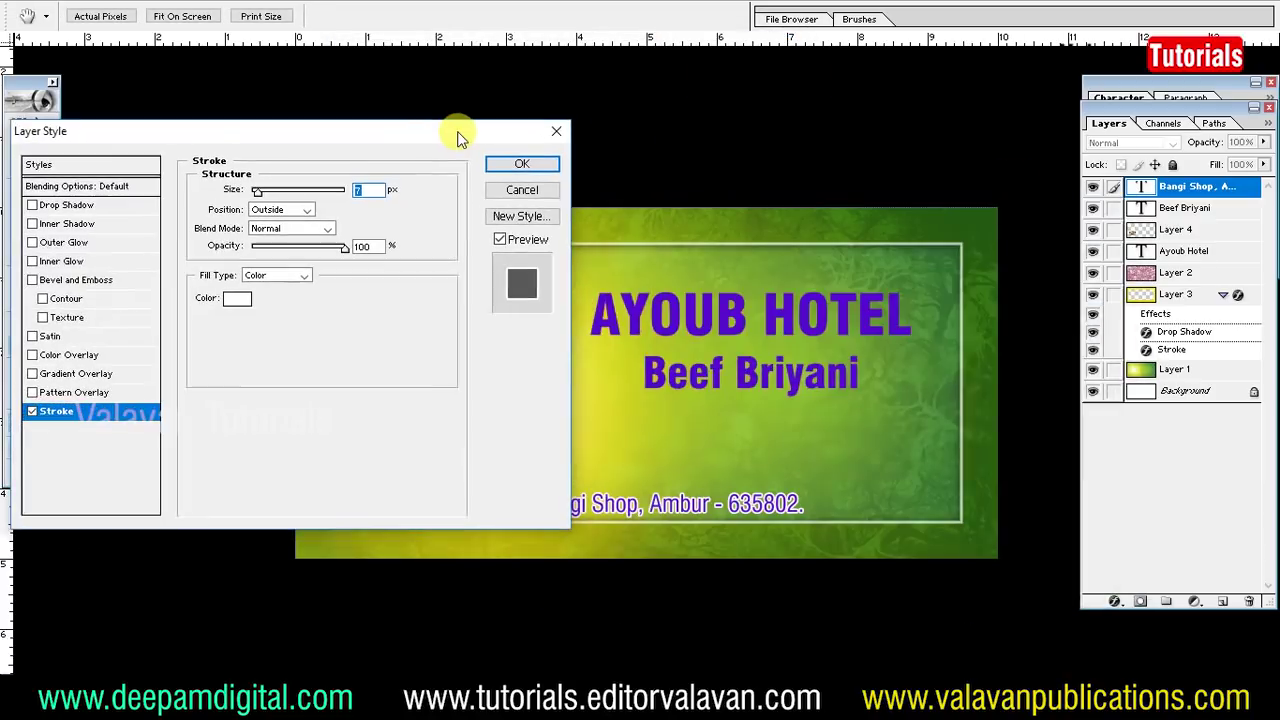
left_click(527, 165)
right_click(737, 321)
left_click(760, 337)
- Apply a glossy orange-gold style to the AYOUB HOTEL title from the Styles panel
key("f")
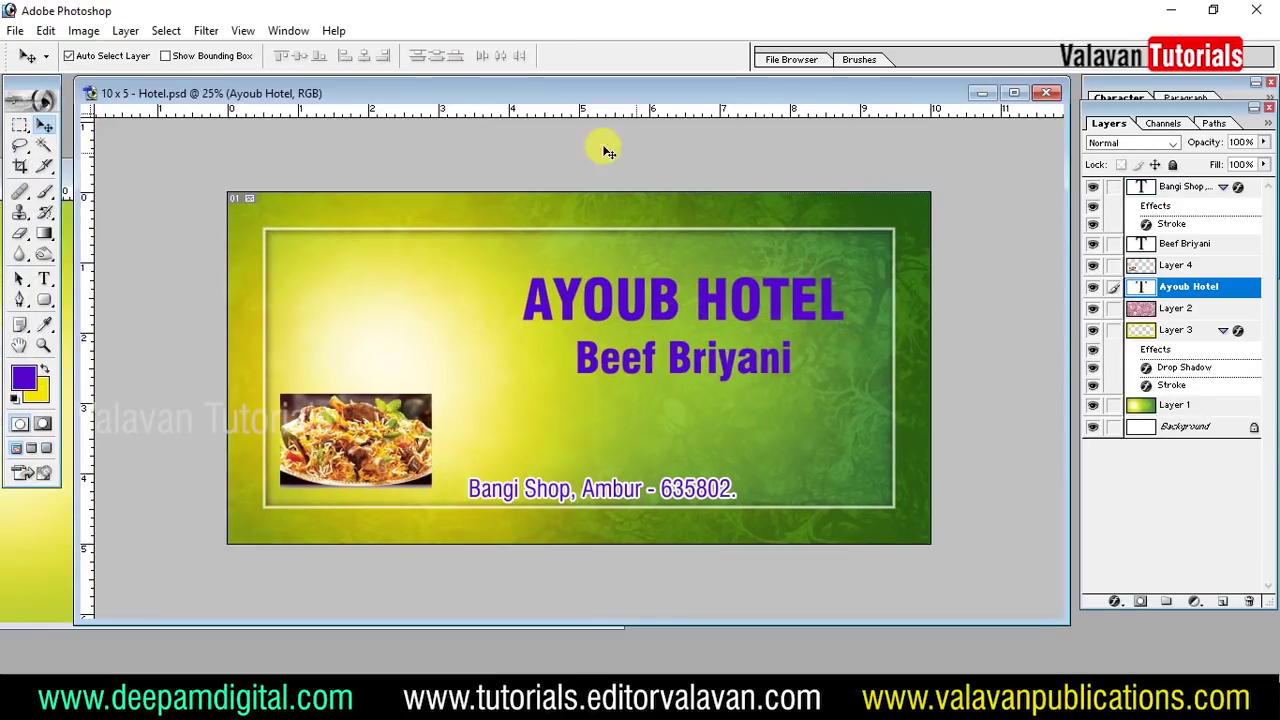
key("f")
key("f")
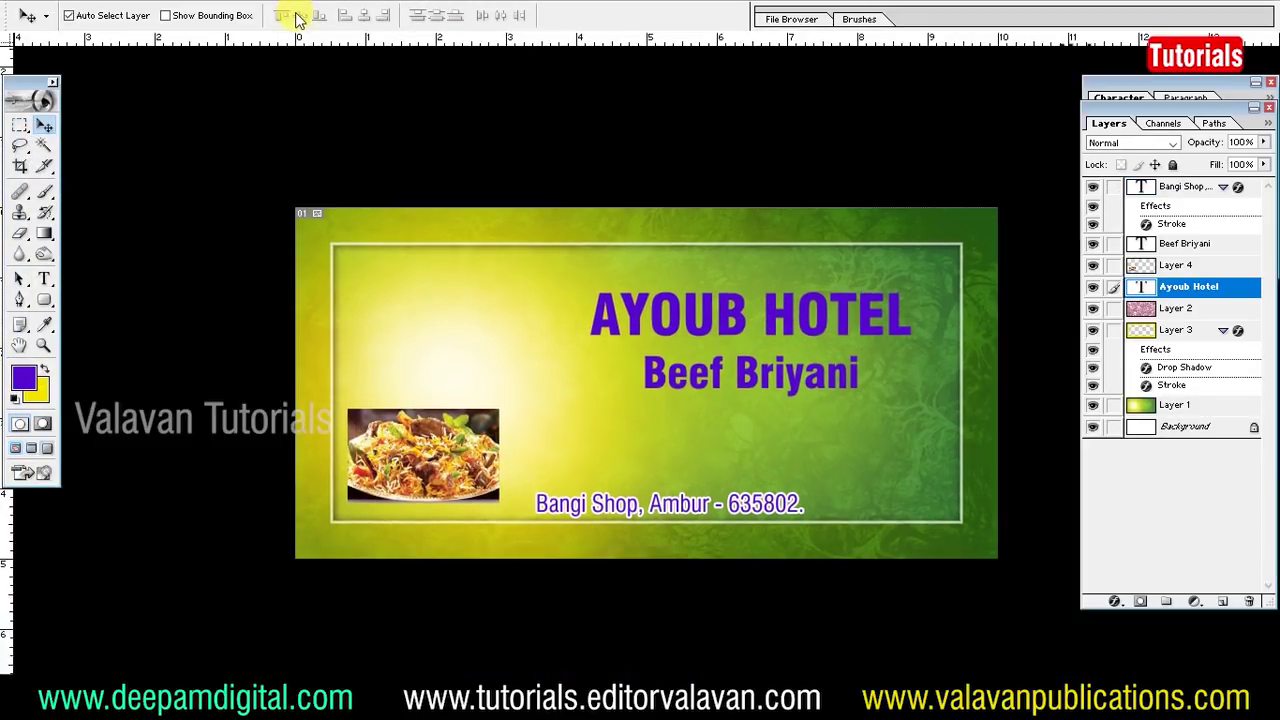
key("f")
key("f")
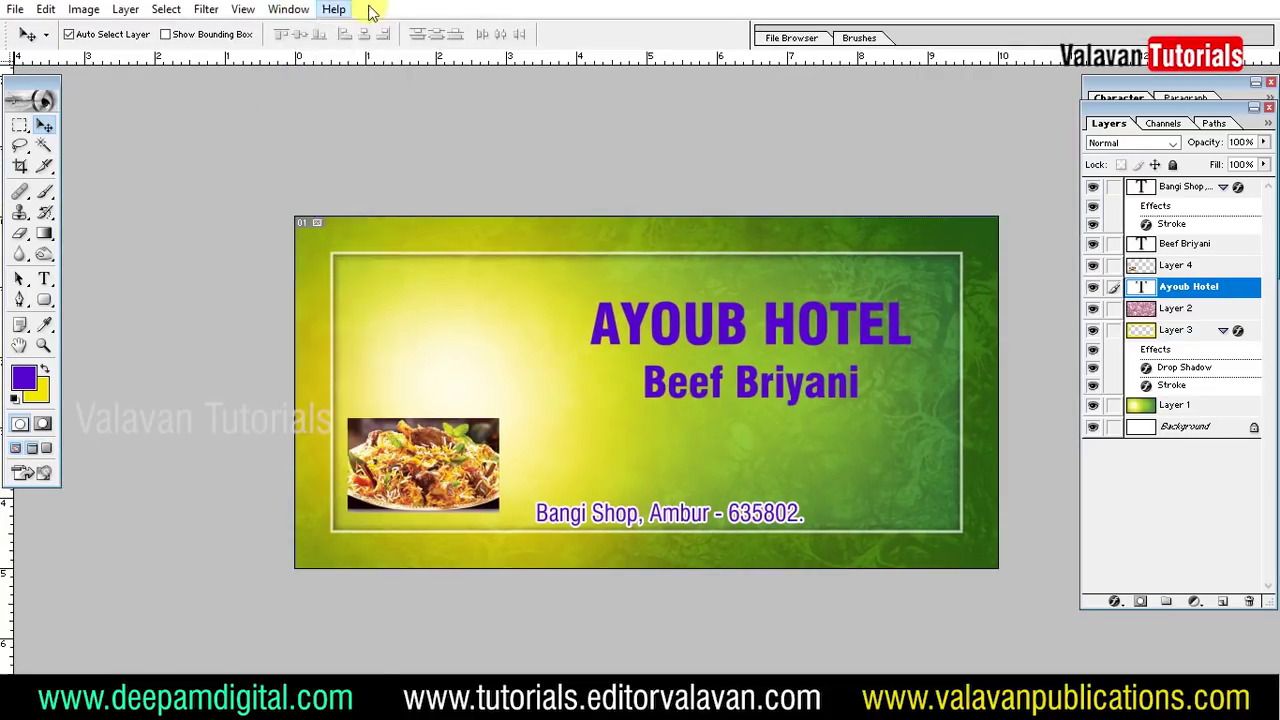
key("Tab")
key("Tab")
left_click(286, 9)
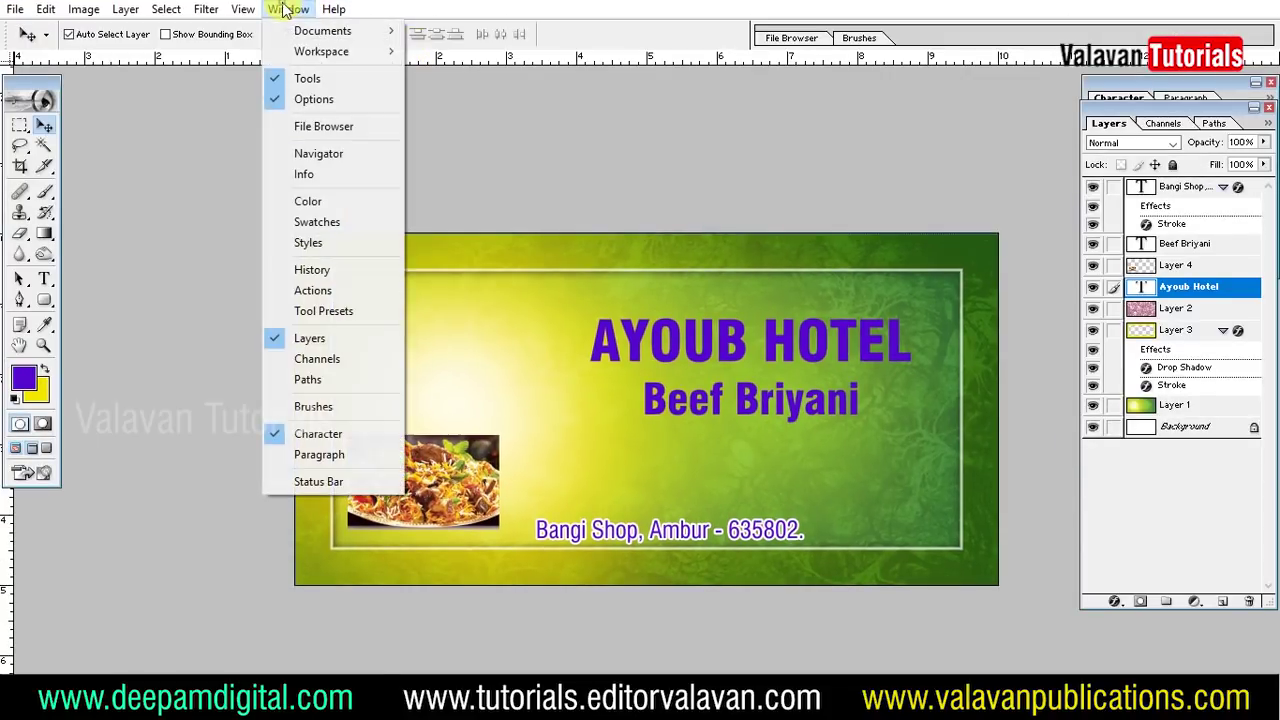
left_click(328, 246)
left_click_drag(950, 134, 1007, 128)
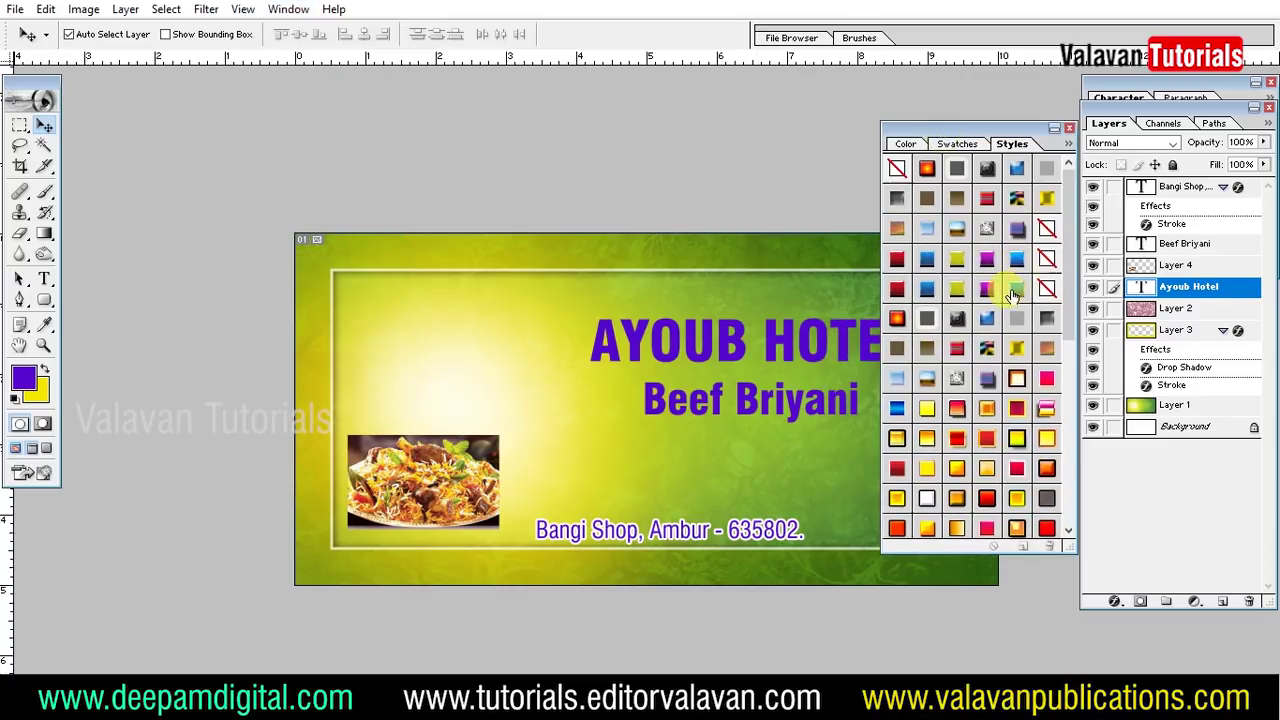
scroll(1012, 258, "down", 5)
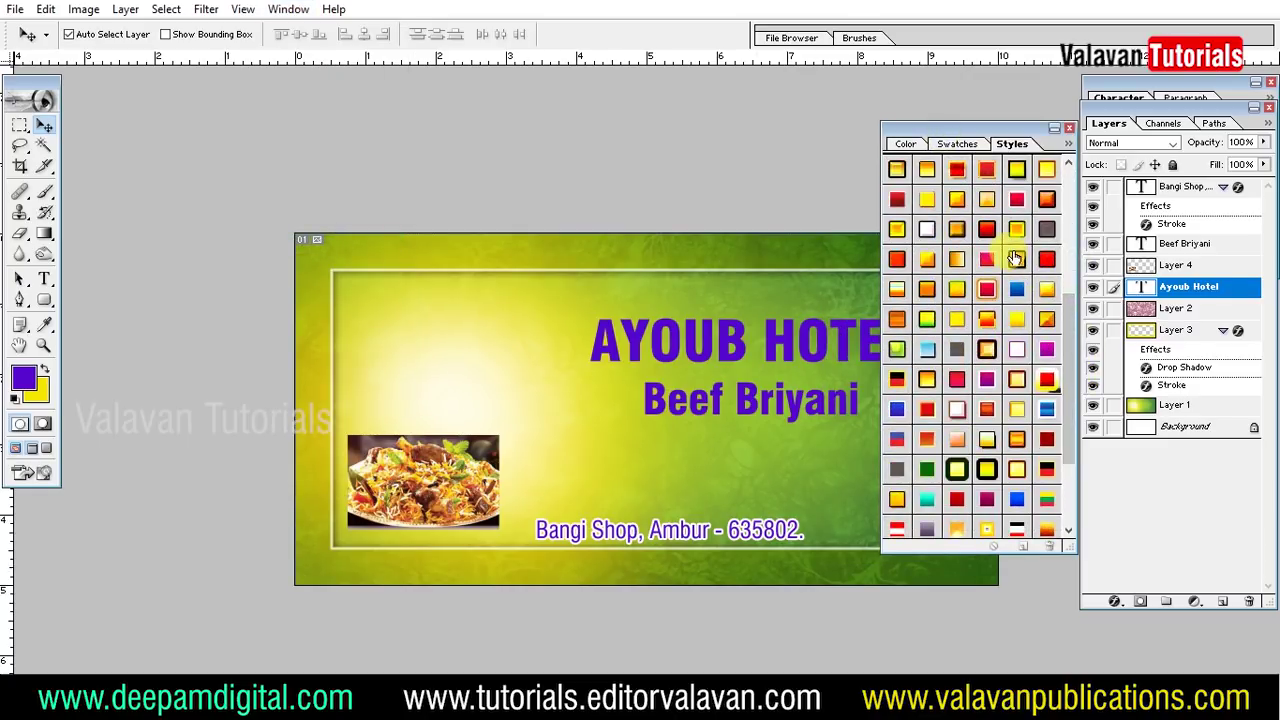
left_click(1015, 258)
left_click(1041, 296)
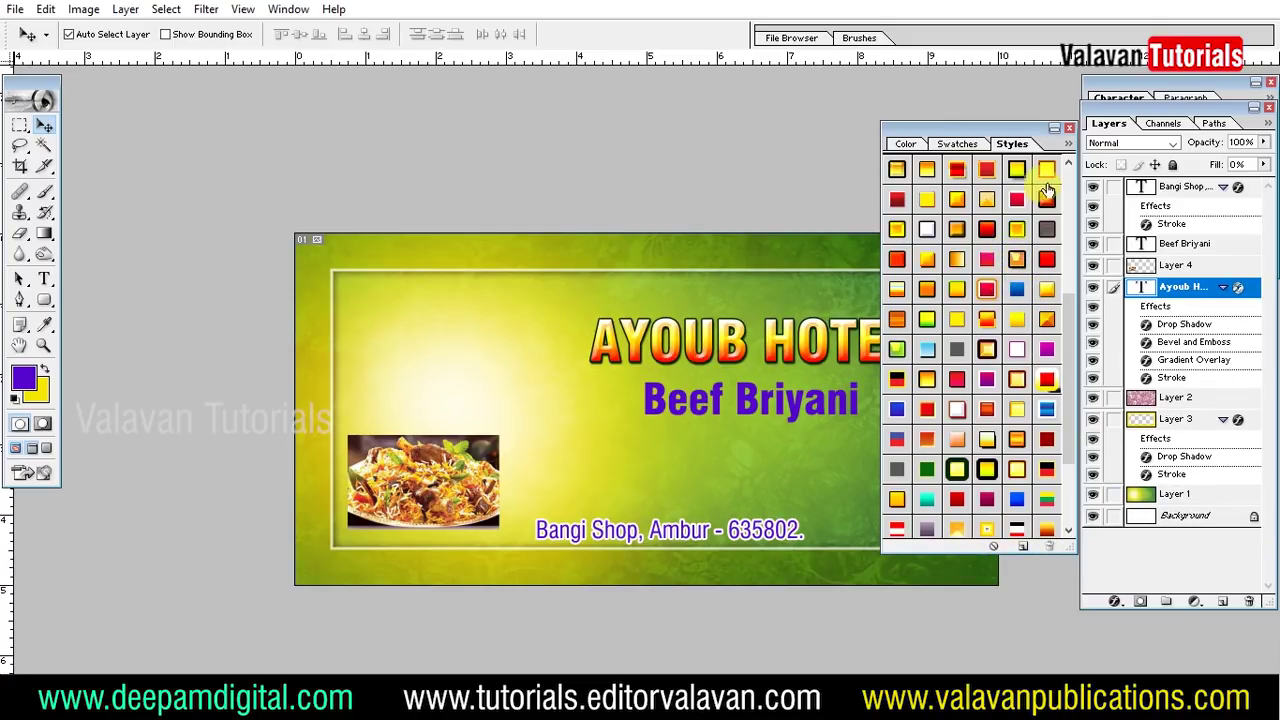
left_click(1070, 129)
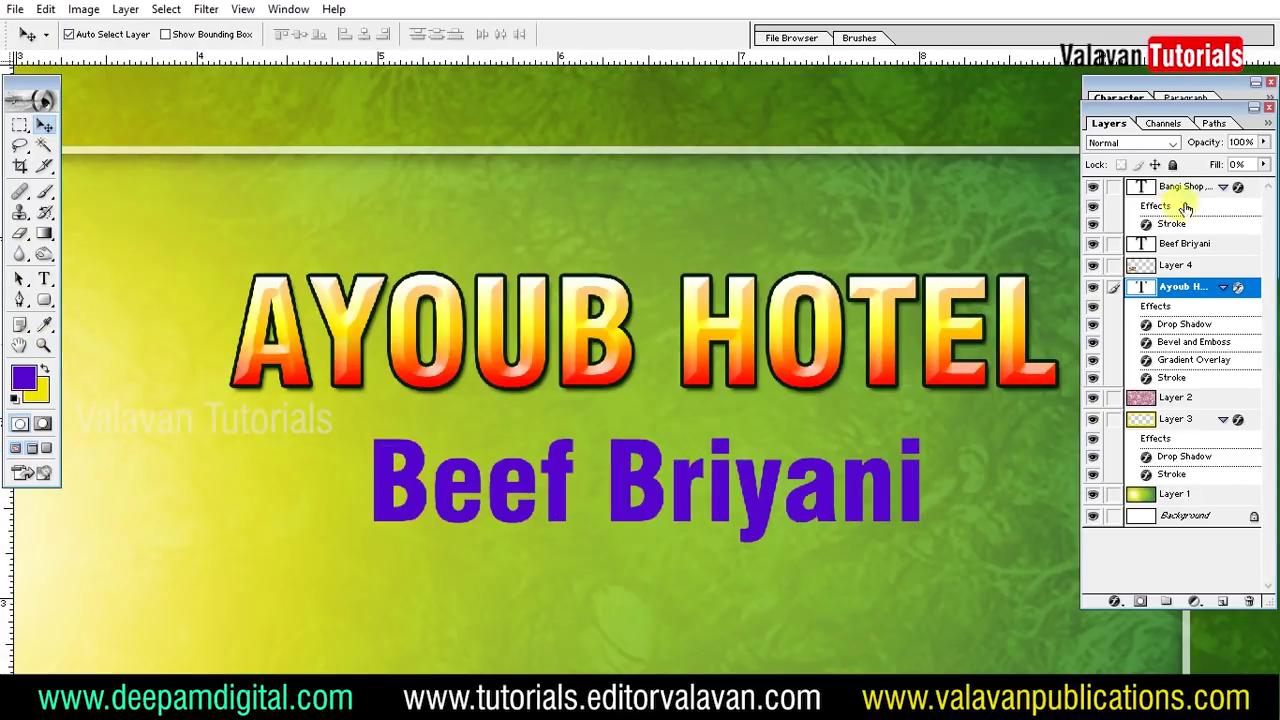
- Adjust the AYOUB HOTEL outline, then give Beef Briyani a purple-magenta gradient style
key("t")
triple_click(390, 420)
left_click(170, 35)
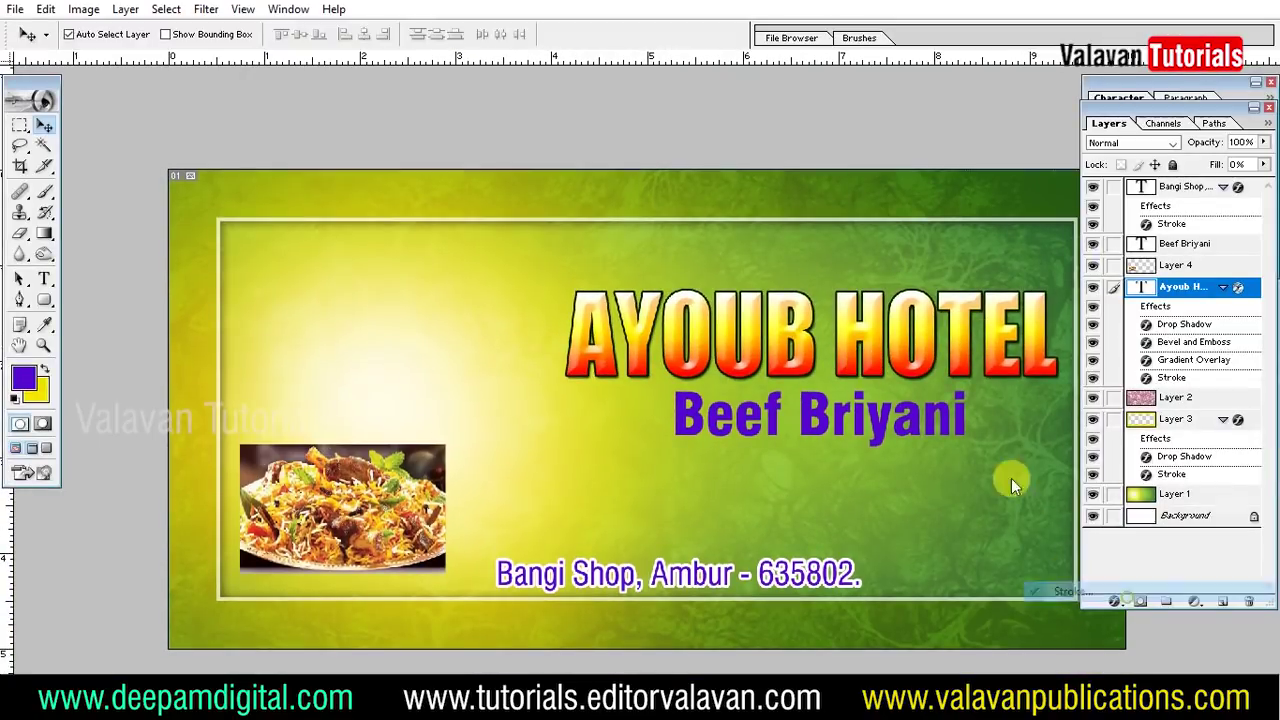
left_click(1074, 591)
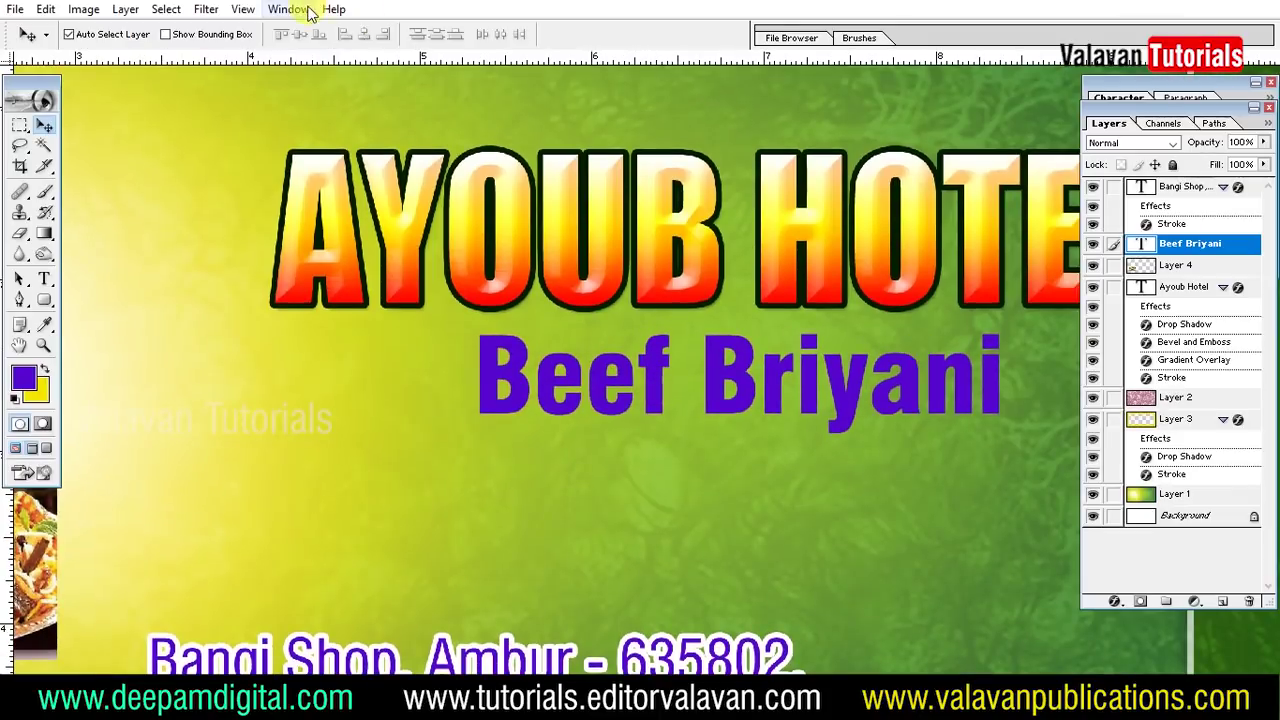
left_click(288, 9)
left_click(300, 223)
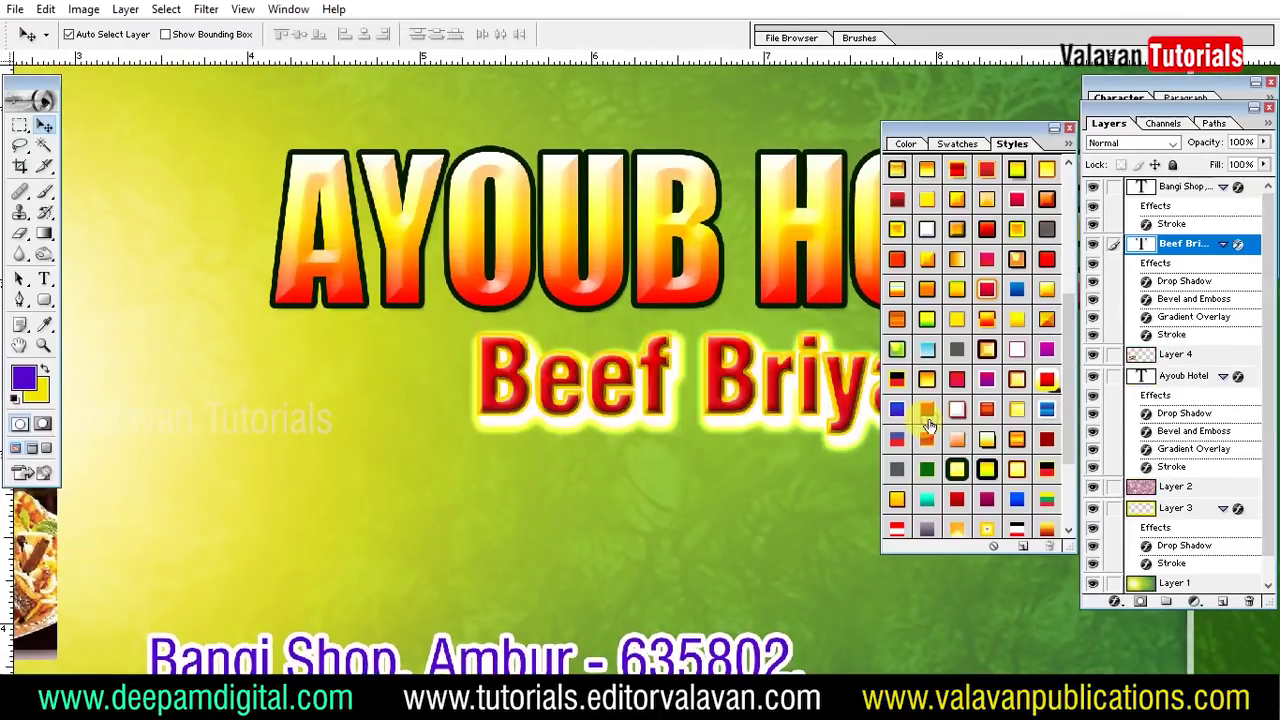
left_click(927, 426)
left_click(1114, 601)
left_click(1074, 591)
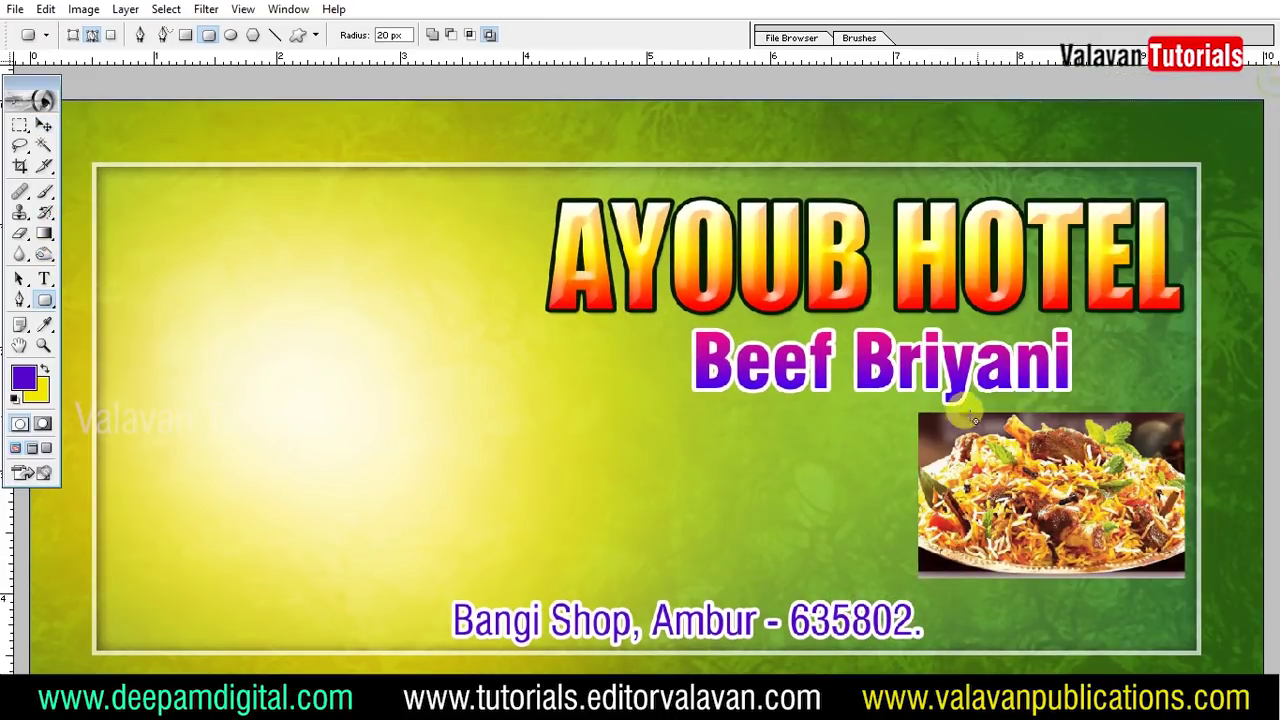
- Trim the biryani photo to rounded corners using an inverted rounded-rectangle selection
left_click_drag(920, 415, 1192, 570)
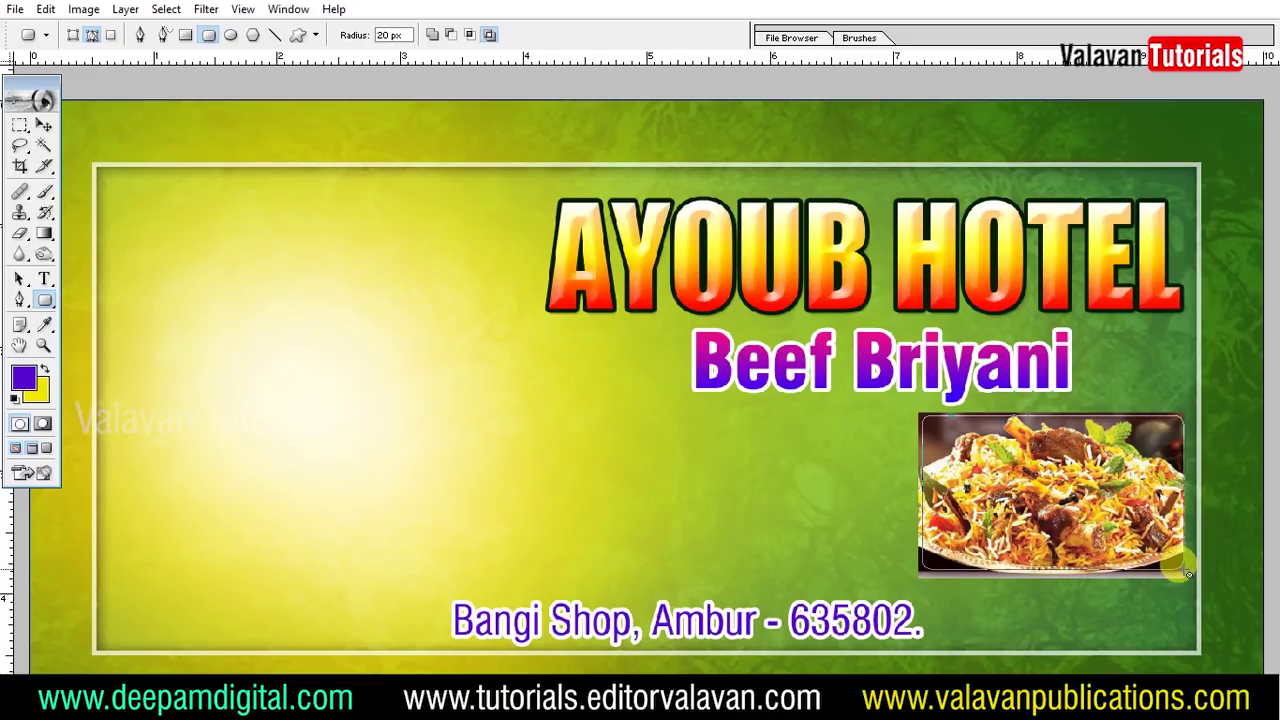
key("ctrl+Return")
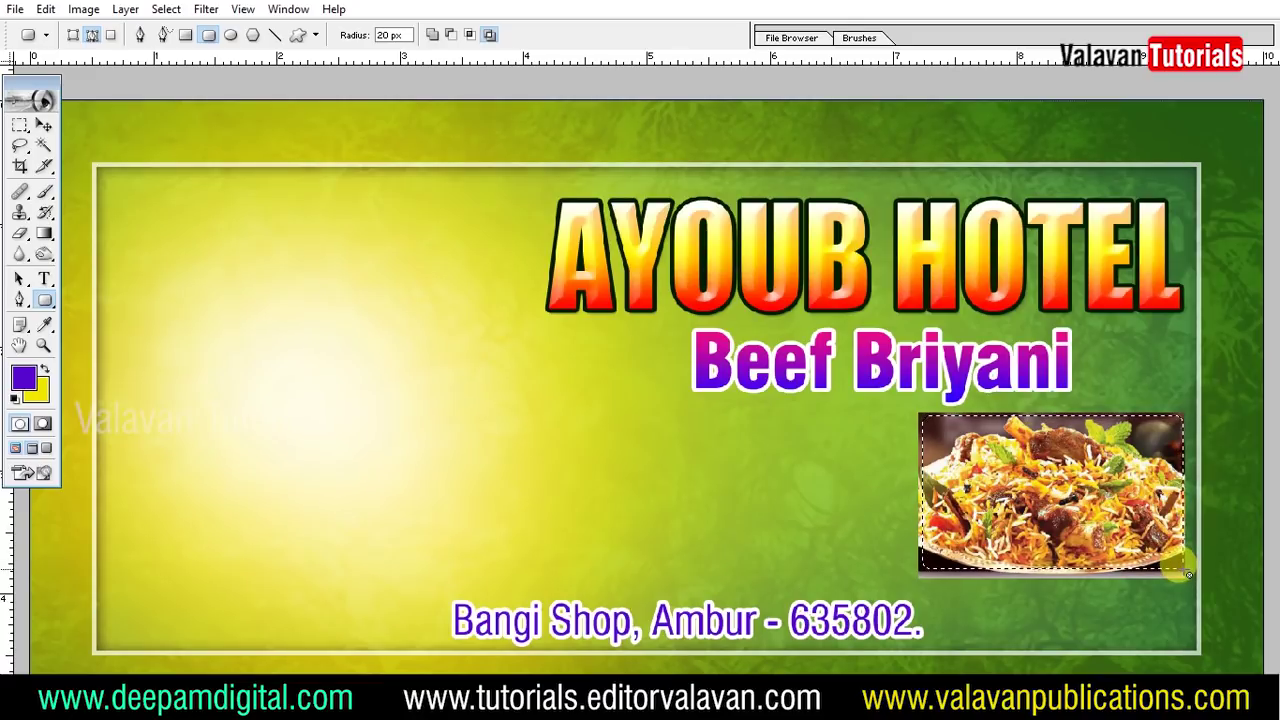
left_click(166, 9)
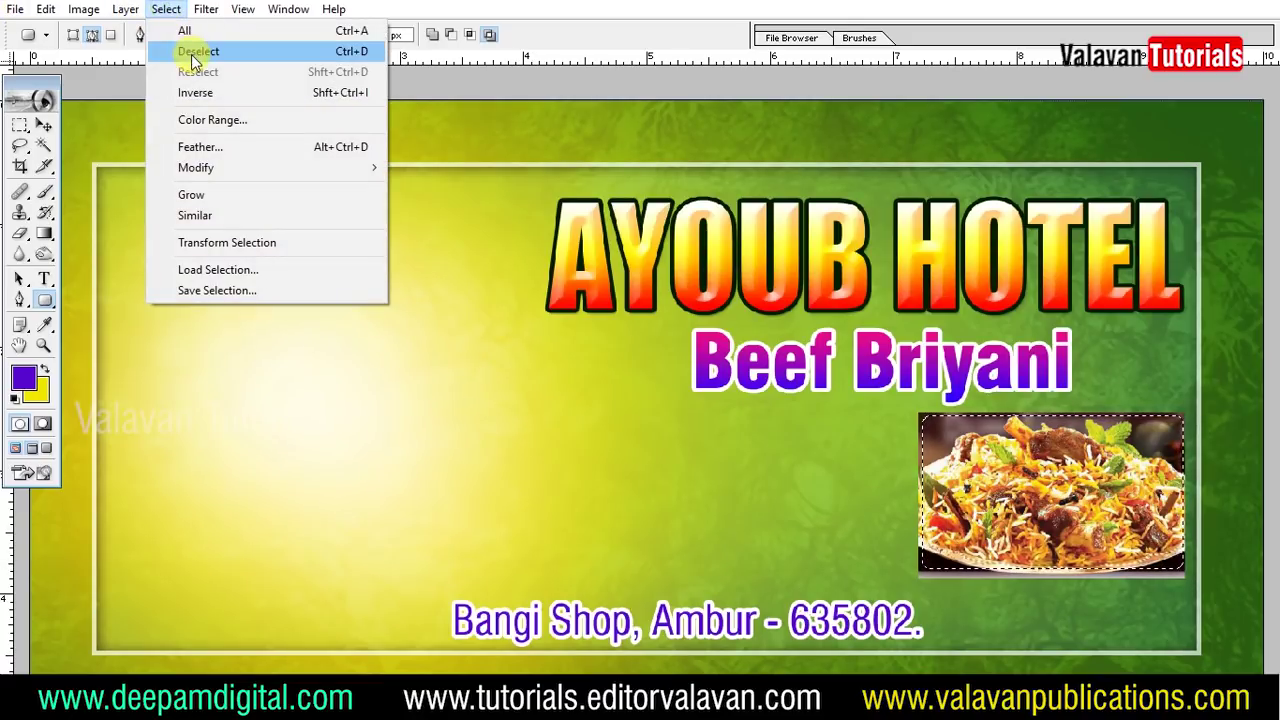
left_click(192, 90)
key("Delete")
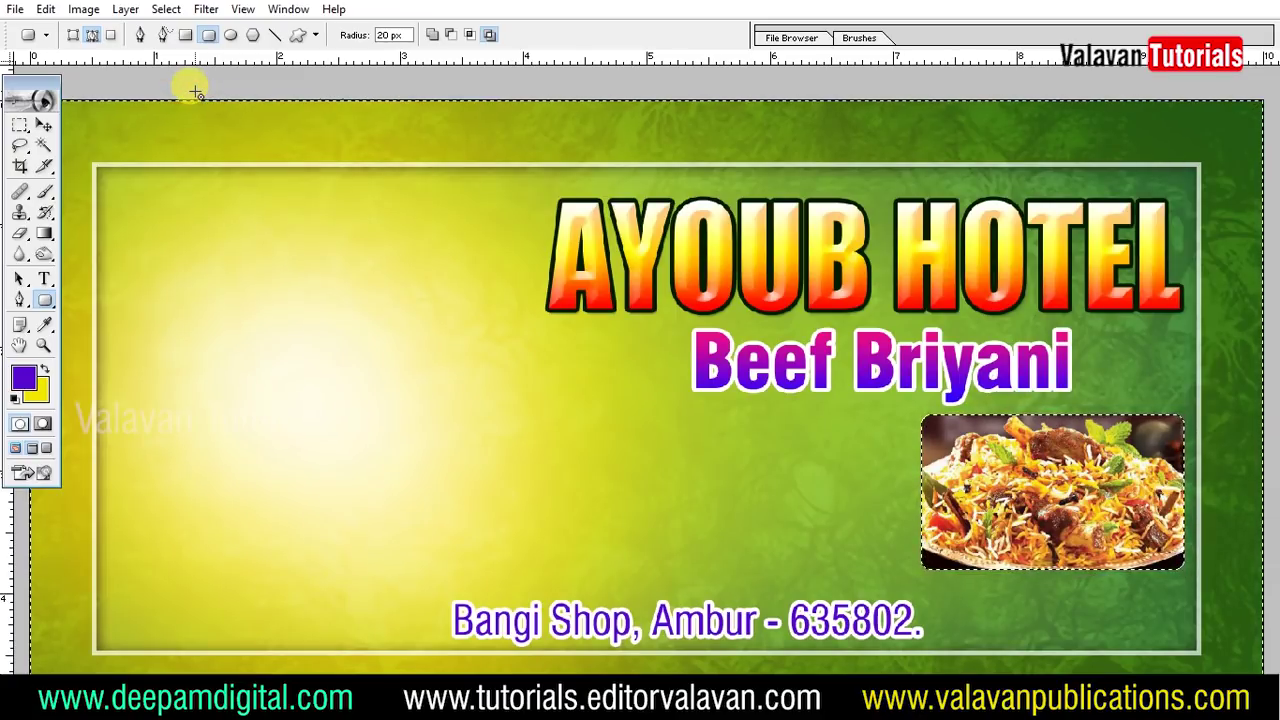
key("ctrl+d")
- Duplicate the rounded photo into a row beneath Beef Briyani and fit the banner on screen
key("v")
mouse_move(1043, 471)
left_mouse_down()
mouse_move(1023, 471)
mouse_move(1039, 475)
left_mouse_up()
left_click_drag(1120, 490, 846, 489)
right_click(415, 297)
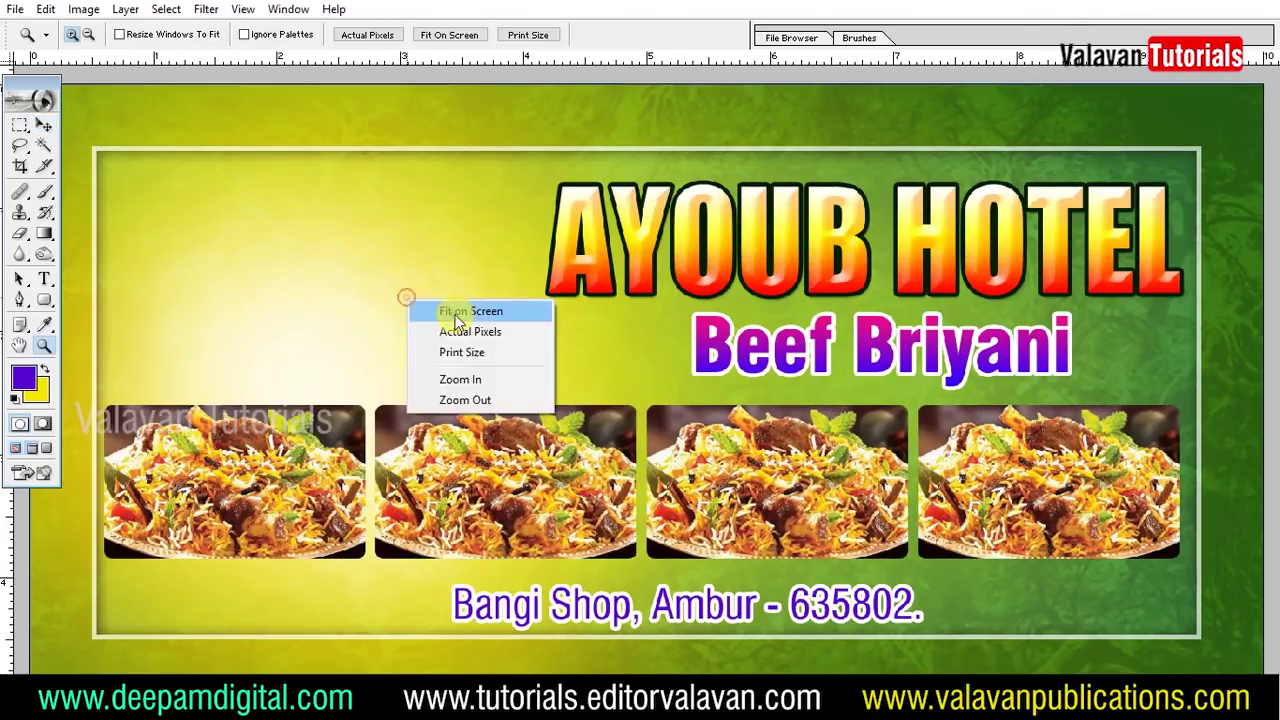
left_click(451, 306)
key("Tab")
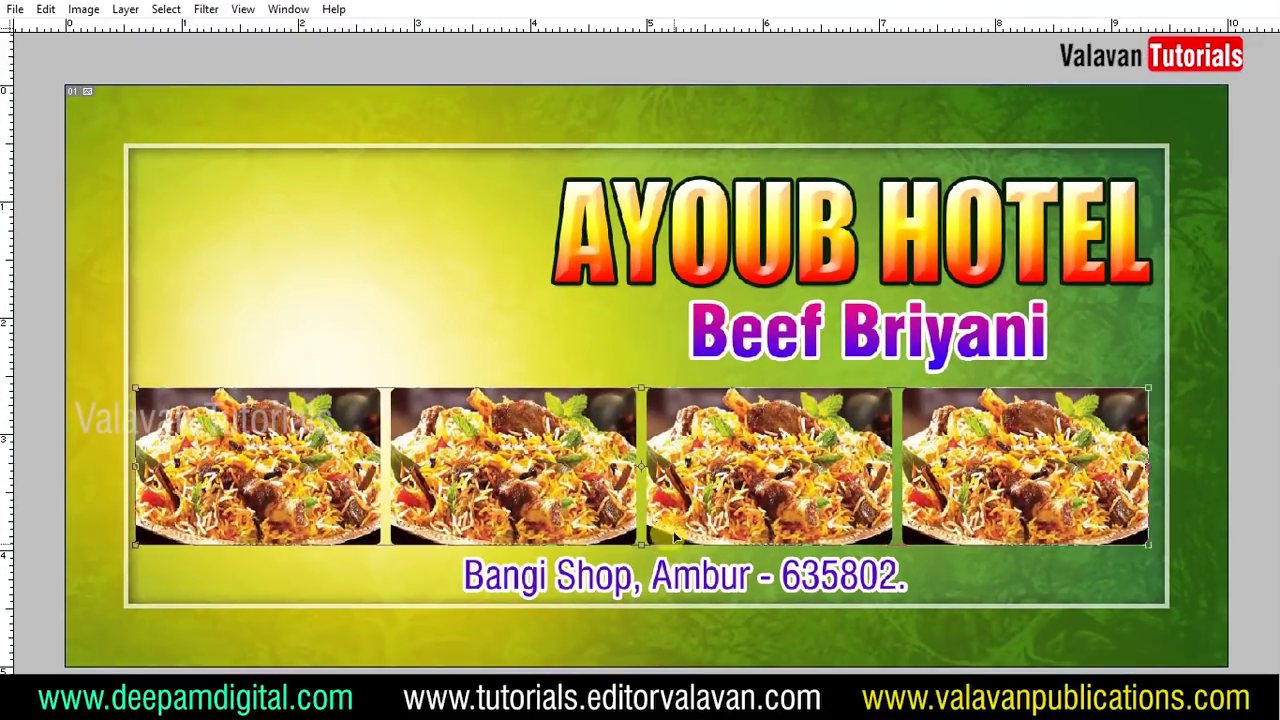
key("Tab")
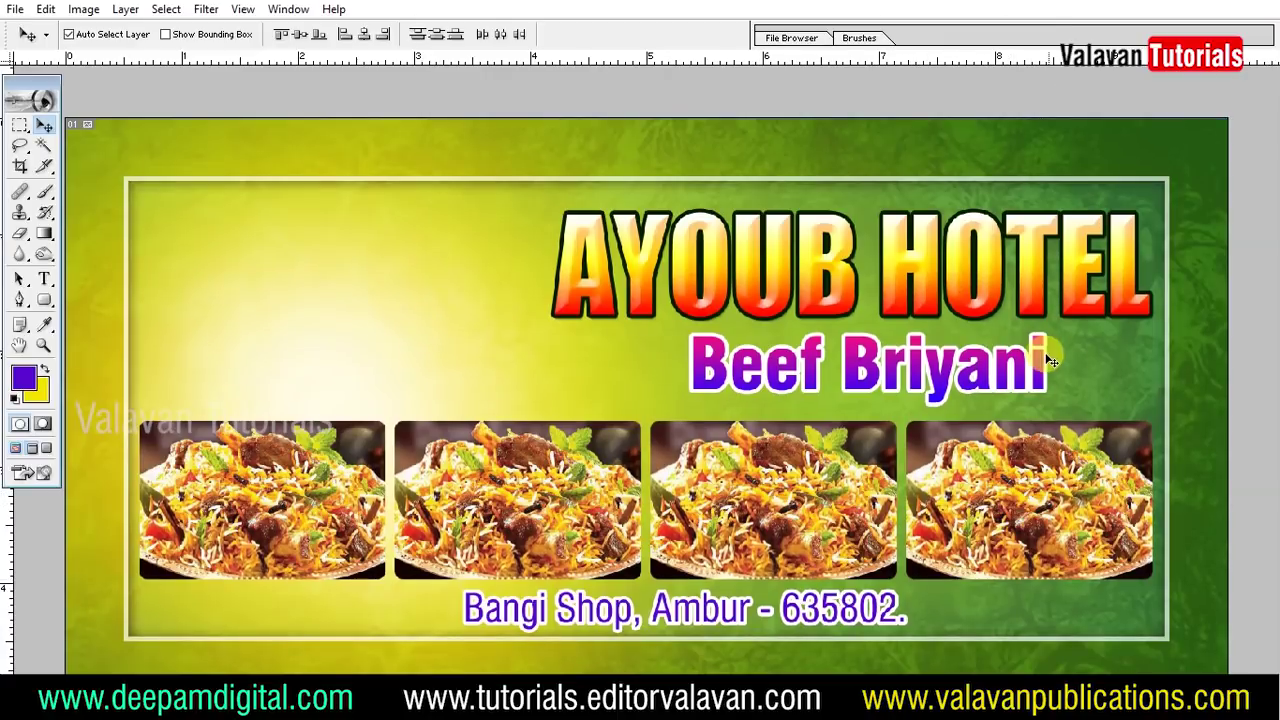
- Add a white stroke to the photo and paste that style onto Layer 4
left_click(288, 9)
left_click(300, 334)
left_click(1120, 598)
left_click(1125, 590)
left_click(236, 297)
left_click(746, 77)
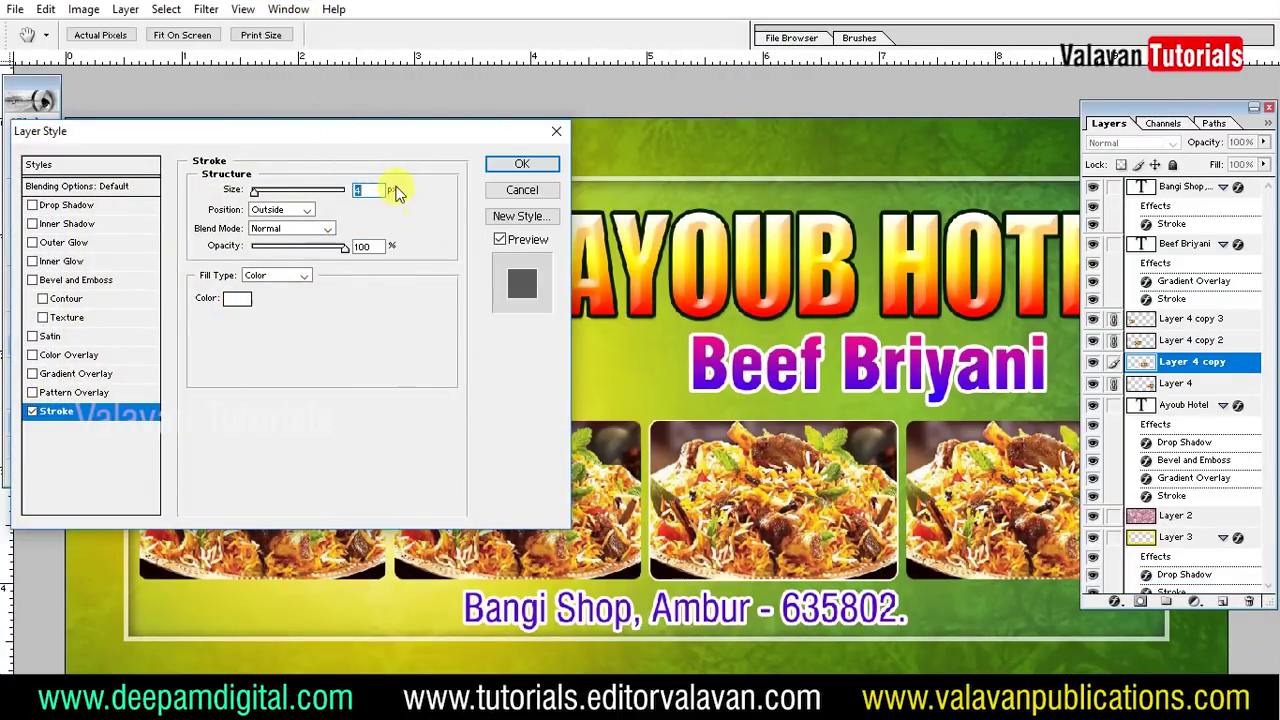
key("Return")
right_click(1178, 362)
key("Escape")
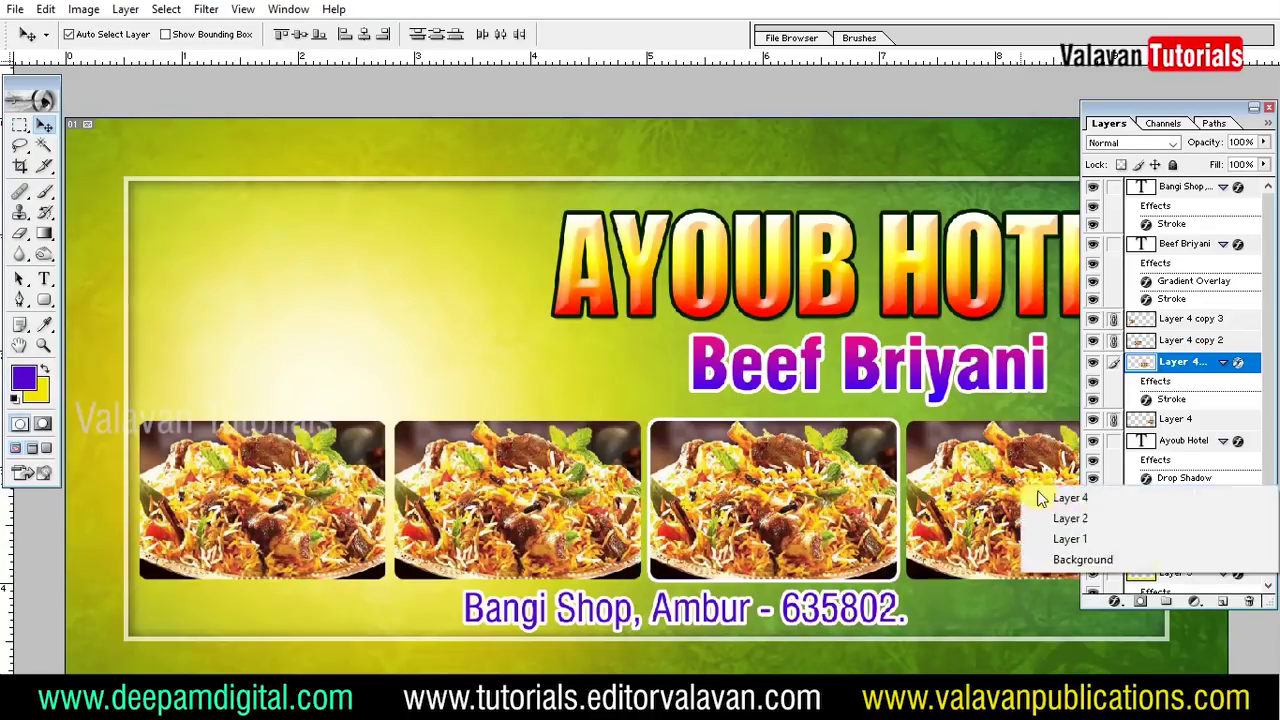
right_click(1178, 420)
left_click(1163, 624)
right_click(1197, 490)
left_click(1114, 601)
- Add an enlarged drop shadow to the photo layer
left_click(1114, 601)
left_click(1075, 318)
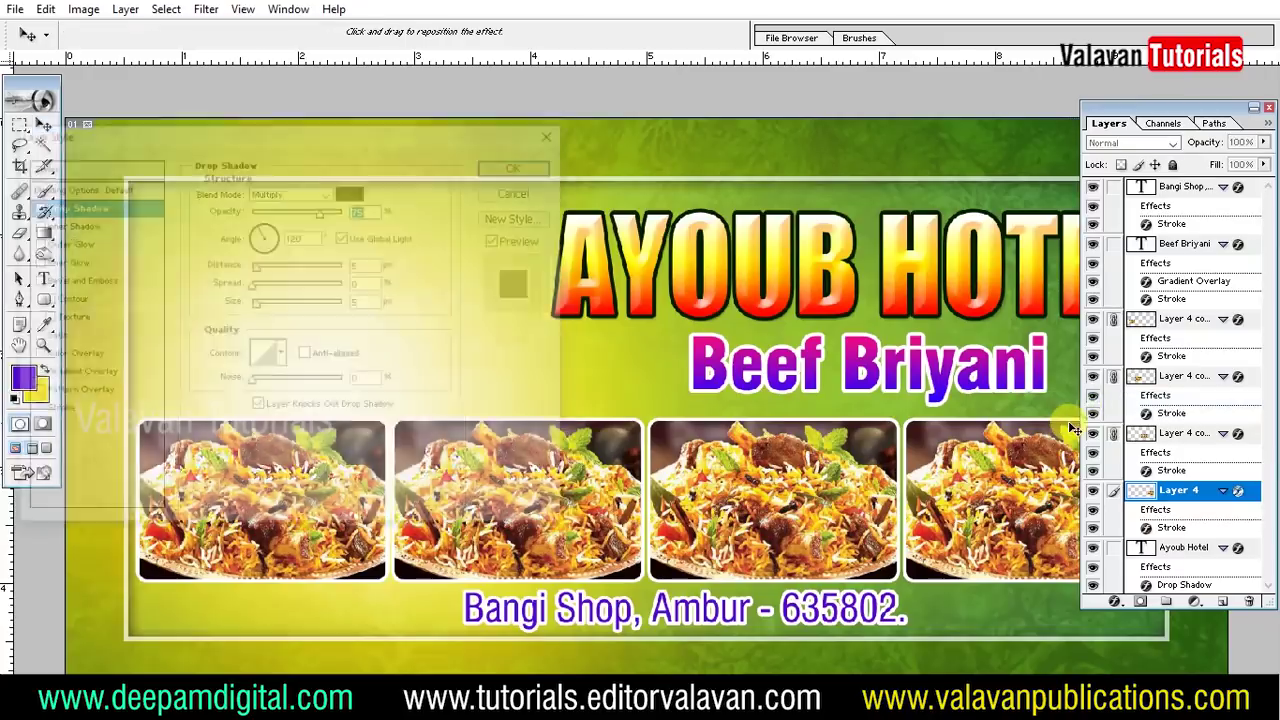
left_click_drag(462, 142, 480, 116)
mouse_move(284, 282)
left_mouse_down()
mouse_move(371, 270)
mouse_move(293, 292)
left_mouse_up()
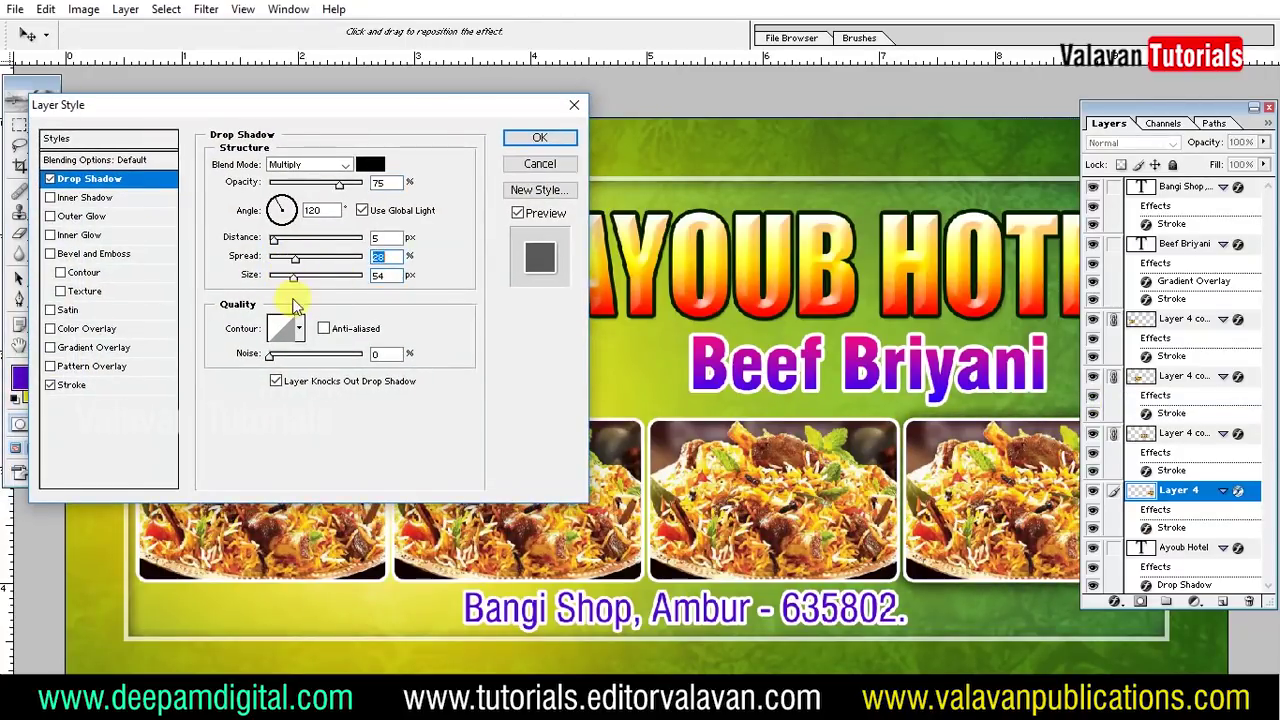
- Search images for 'chef logo' and start Free Transform on the pasted logo
triple_click(331, 134)
type("che")
type("f logo")
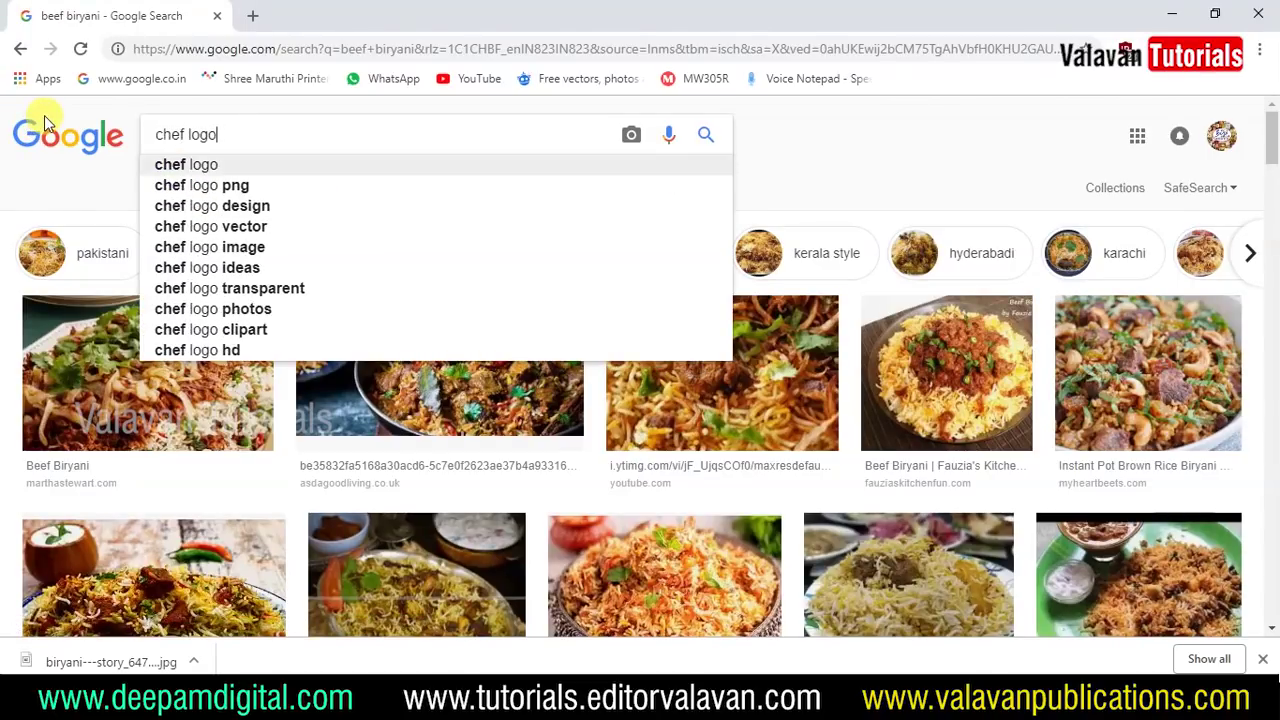
key("Return")
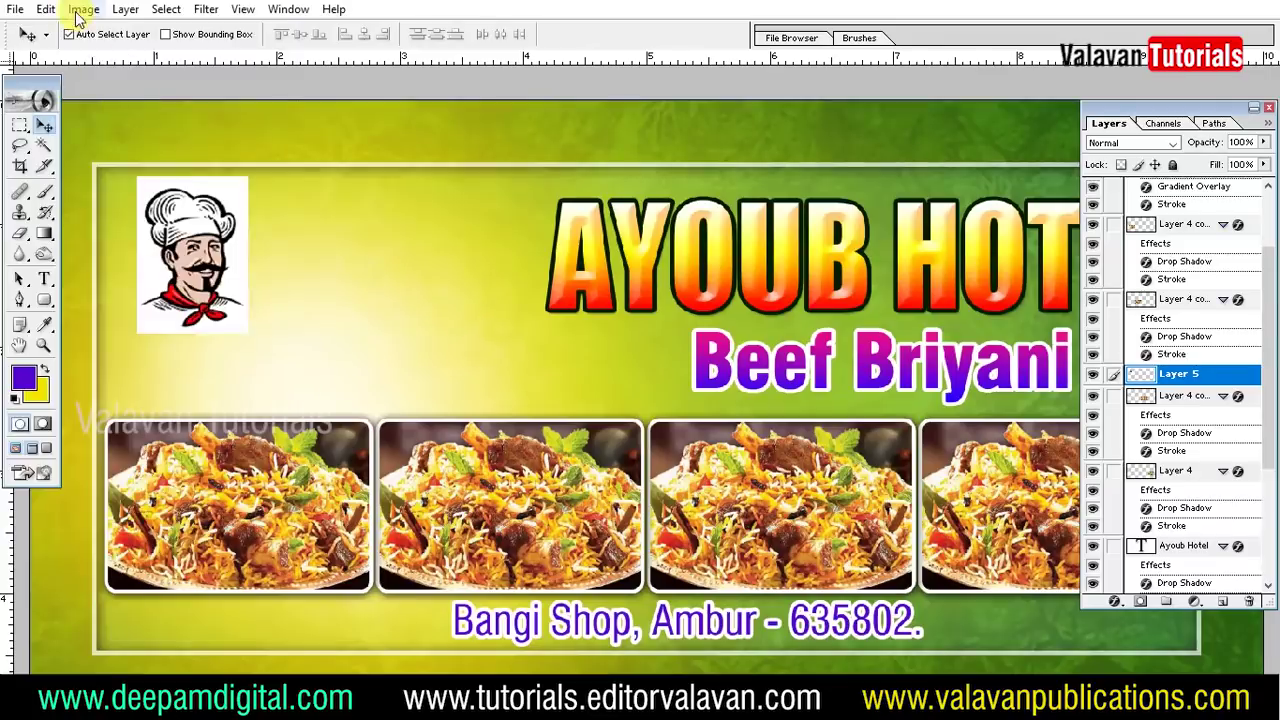
left_click(46, 9)
left_click(71, 346)
- Scale up the chef logo, delete its white background with the Magic Wand, and move it up
left_click_drag(249, 323, 275, 396)
key("Return")
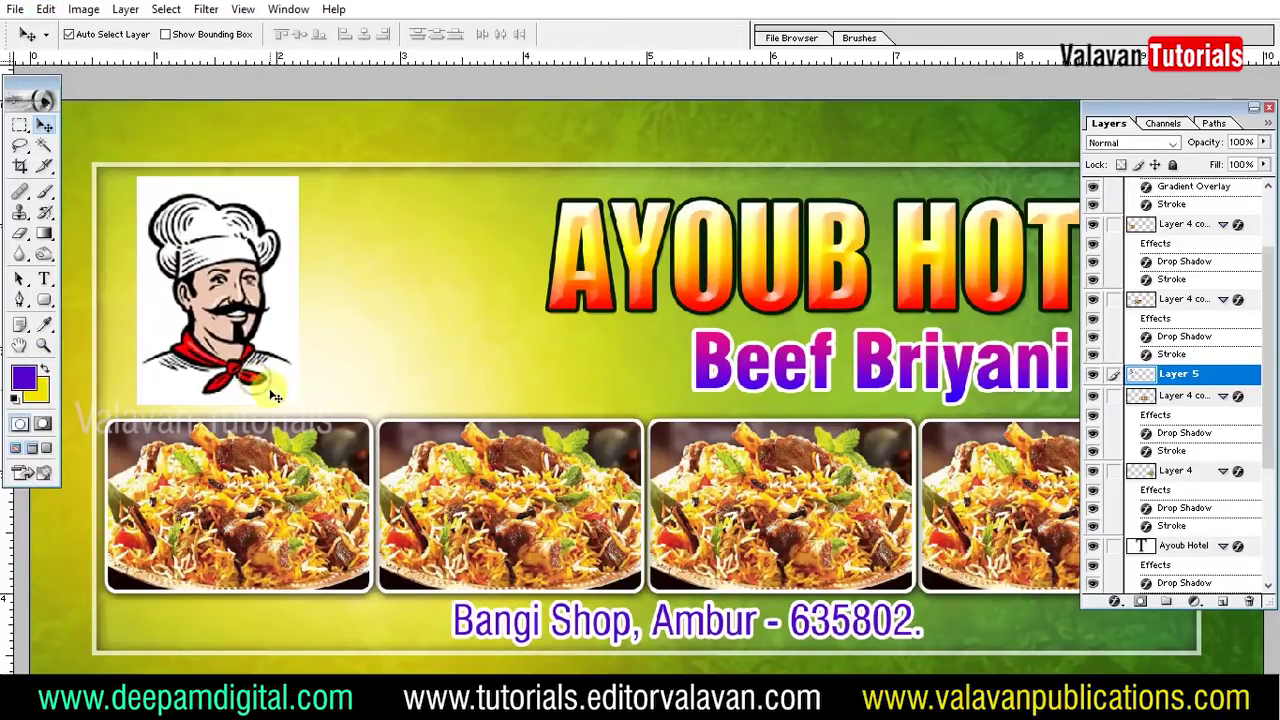
left_click(46, 339)
left_click(460, 165)
left_click(45, 127)
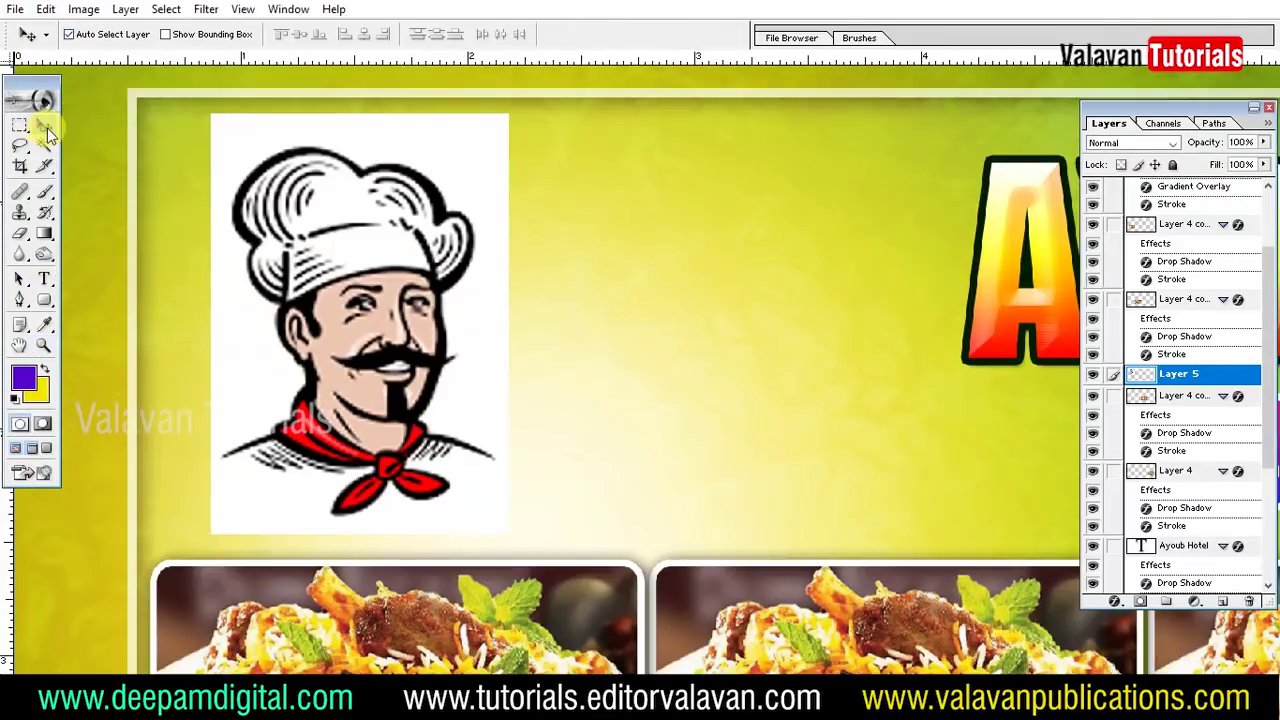
left_click(44, 146)
left_click(245, 128)
key("Delete")
key("ctrl+d")
key("v")
left_click_drag(372, 275, 368, 251)
- Clean the logo's noise with Topaz DeNoise, Adjust Shadow set to -0.93
left_click(206, 9)
mouse_move(330, 417)
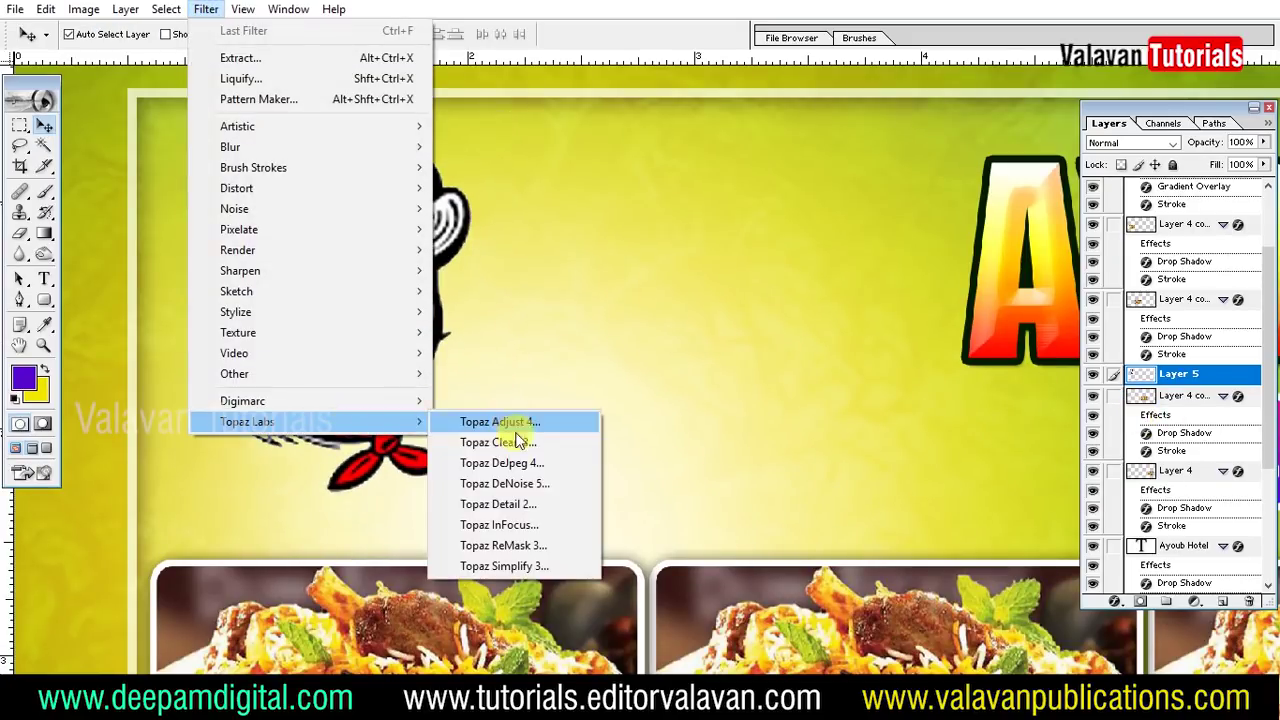
left_click(505, 420)
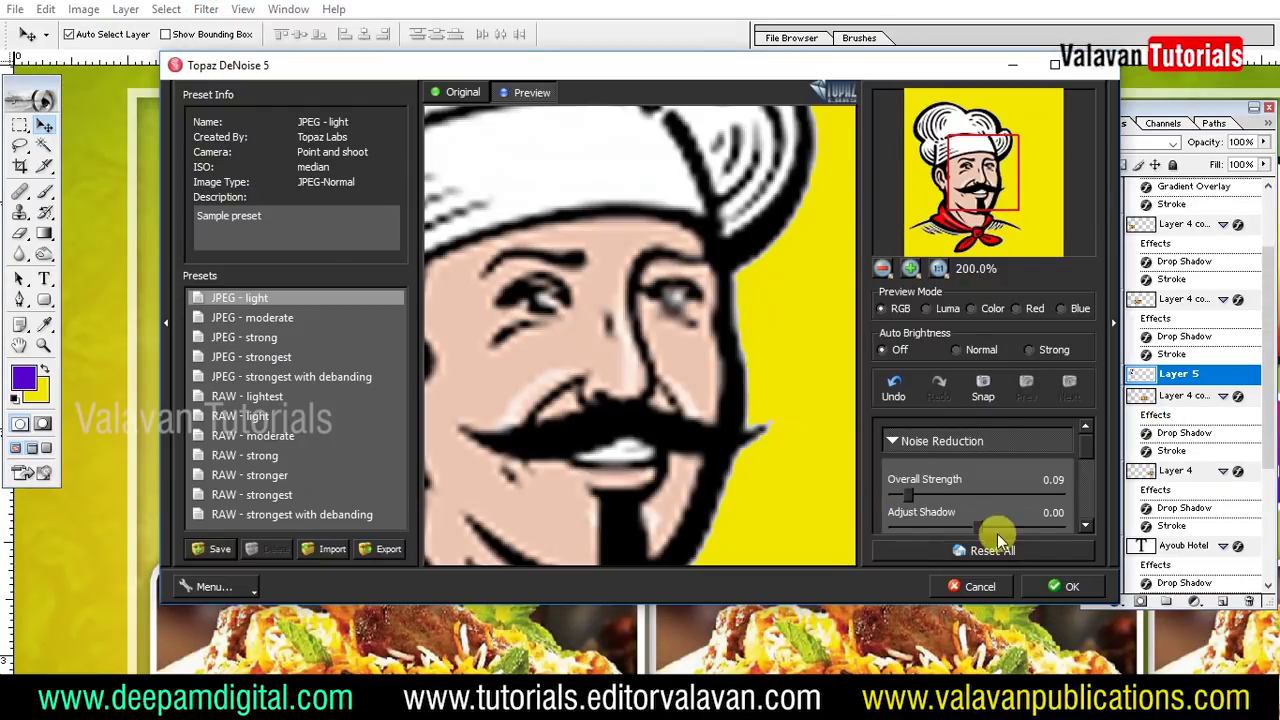
left_click_drag(997, 530, 910, 500)
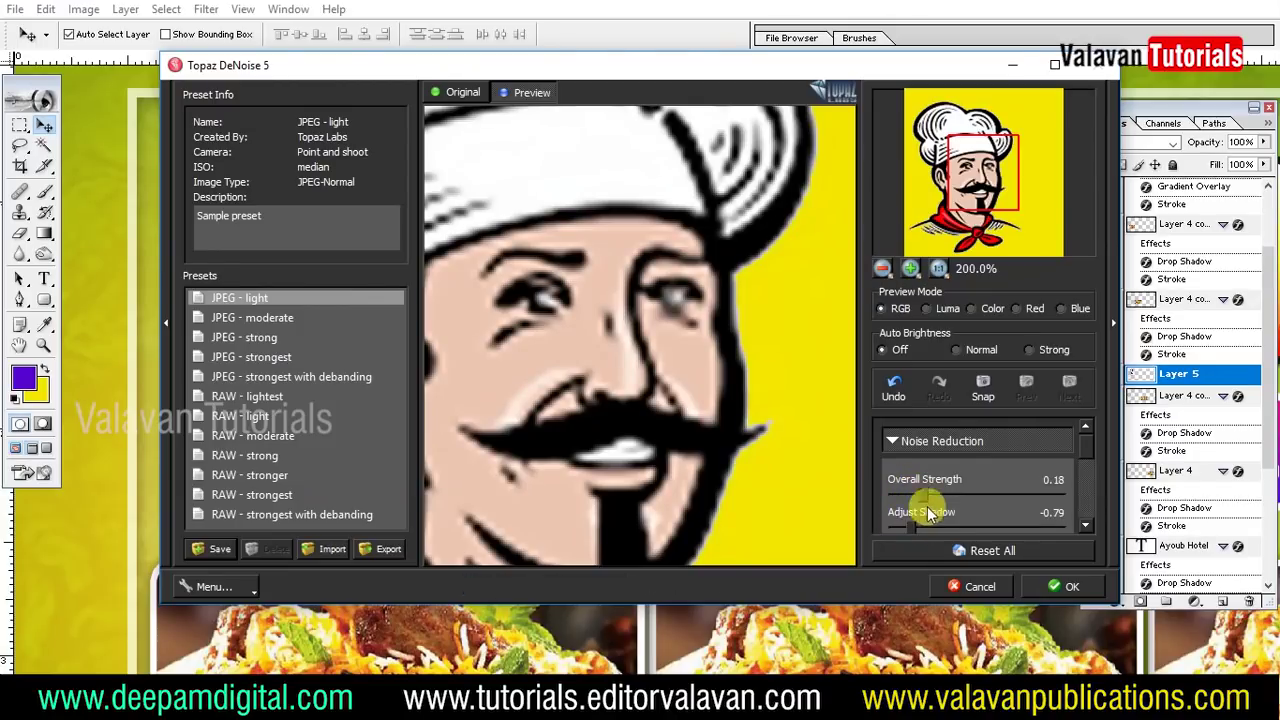
left_click(1063, 586)
- Enlarge the chef logo slightly and widen the AYOUB HOTEL title toward it
key("ctrl+t")
left_click_drag(525, 488, 560, 535)
key("Return")
key("ctrl+0")
left_click(619, 341)
key("ctrl+t")
left_click_drag(619, 341, 446, 347)
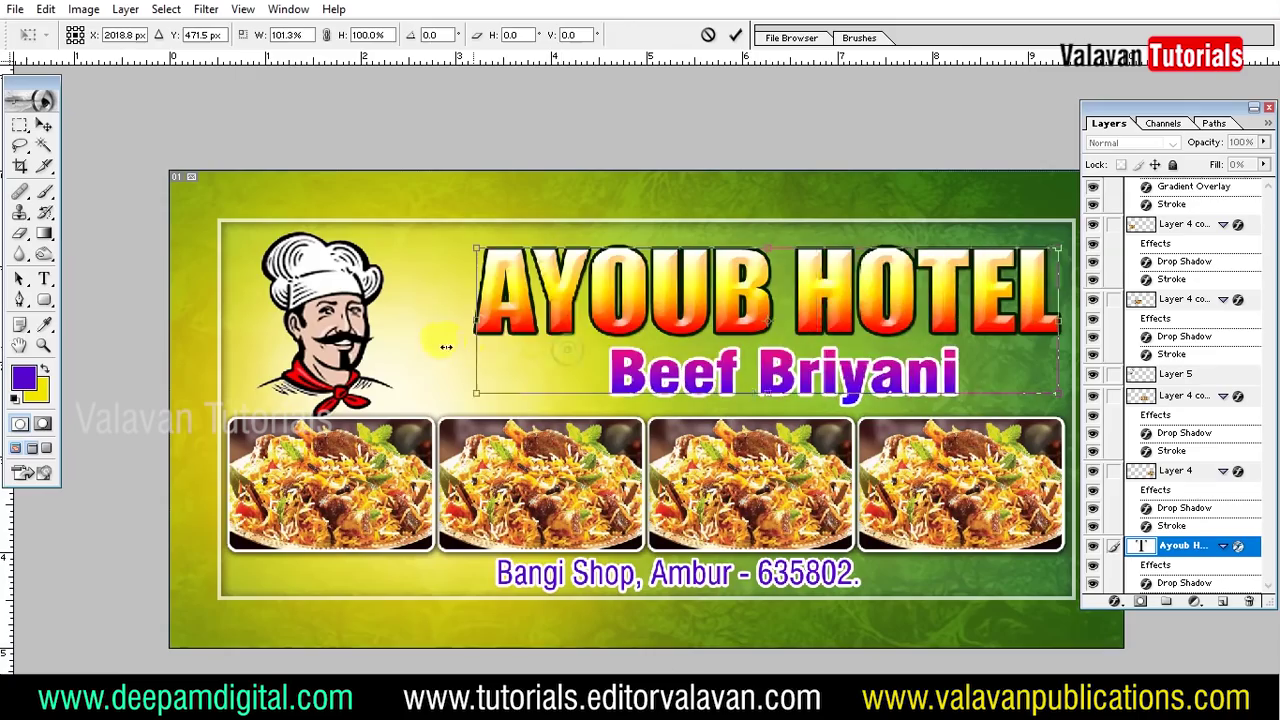
key("Return")
- Copy the Desi Apron biryani image from the browser
left_click(338, 318)
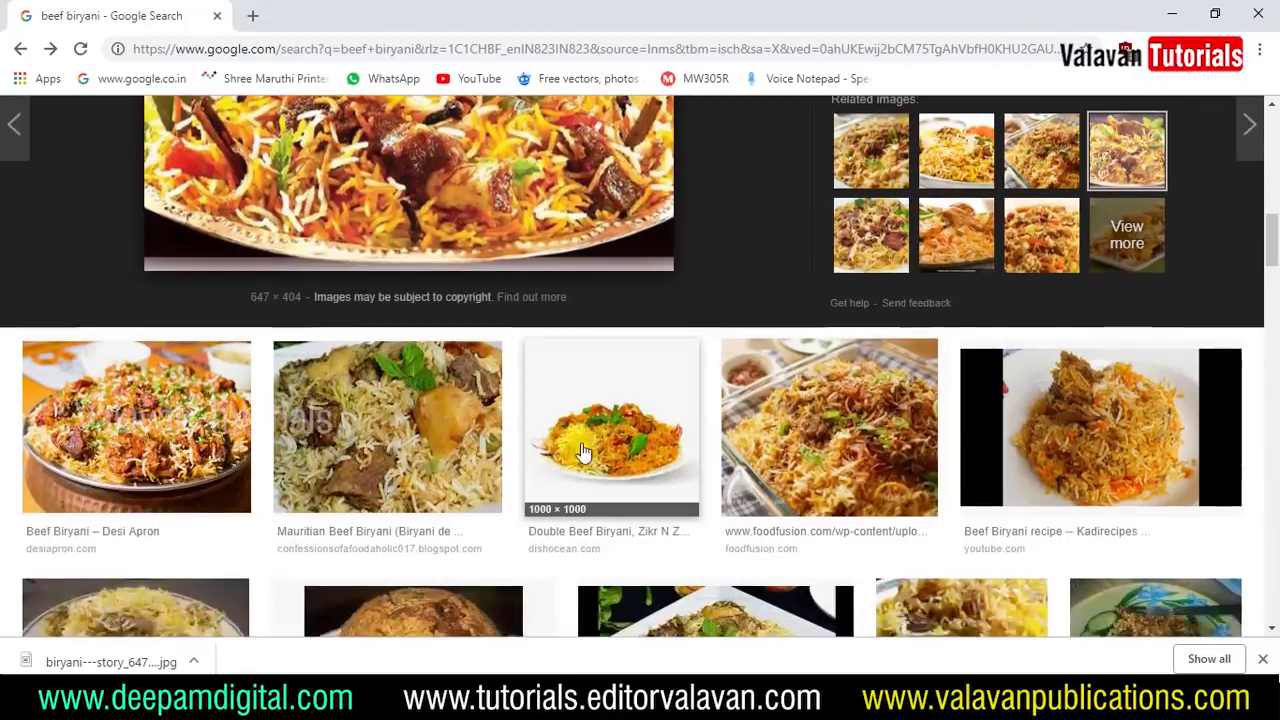
left_click(195, 340)
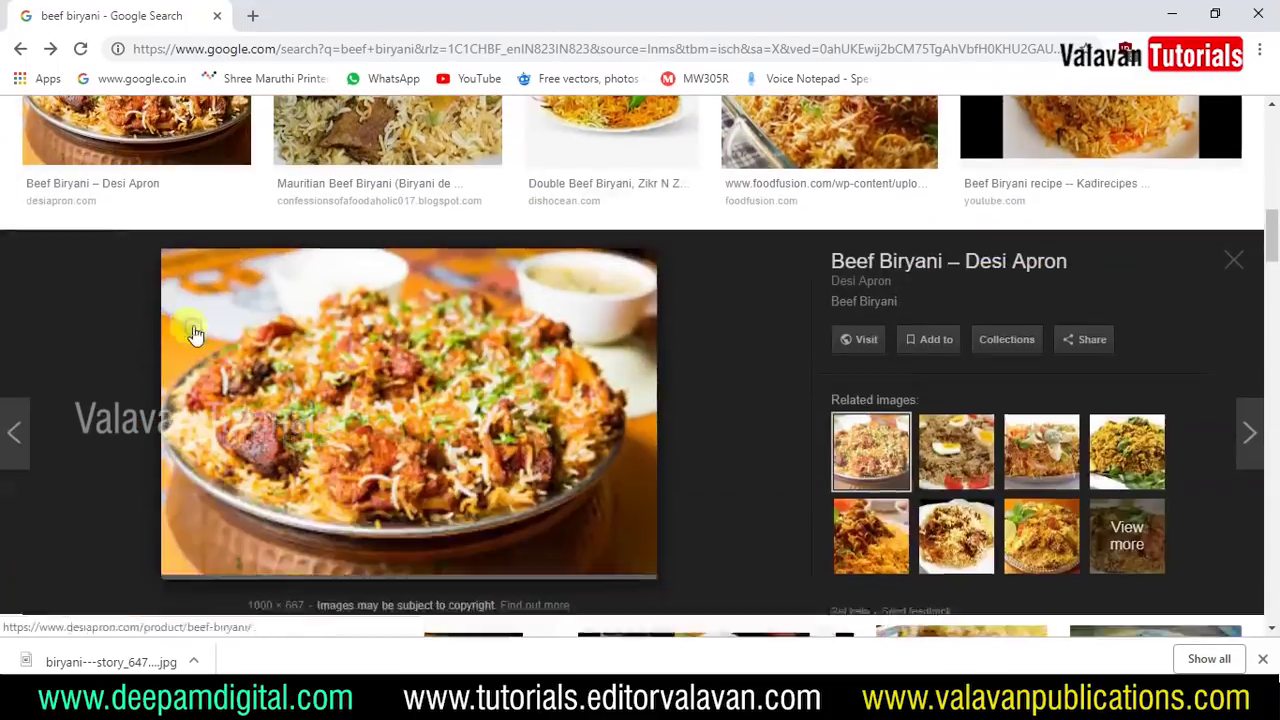
right_click(425, 302)
left_click(524, 488)
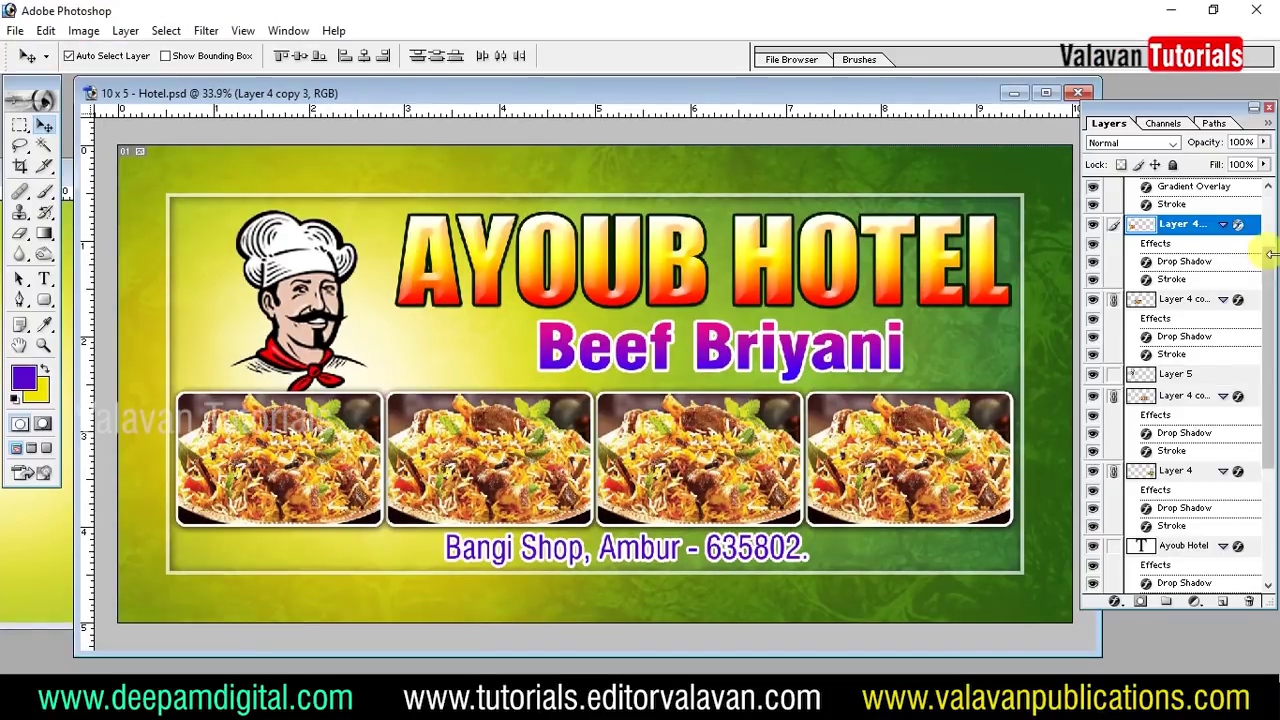
- Paste the biryani picture into the first rounded frame and scale it to about 91%
left_click(84, 30)
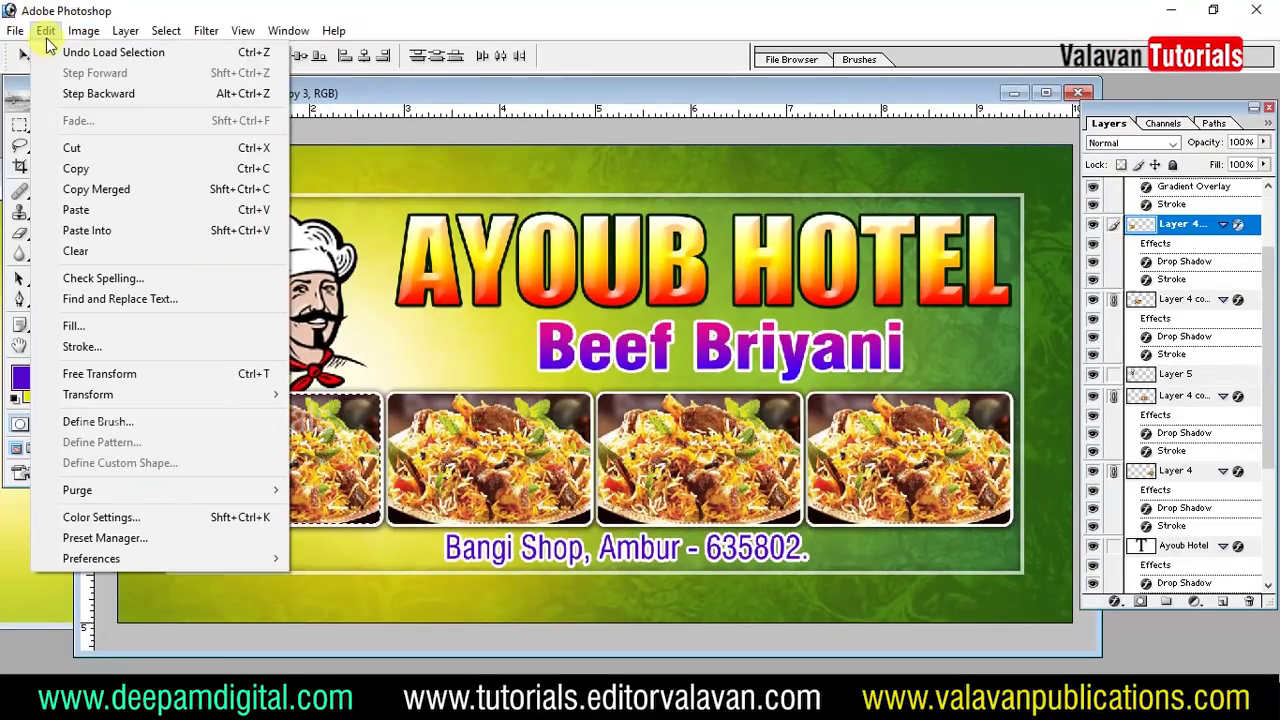
left_click(95, 237)
left_click(45, 30)
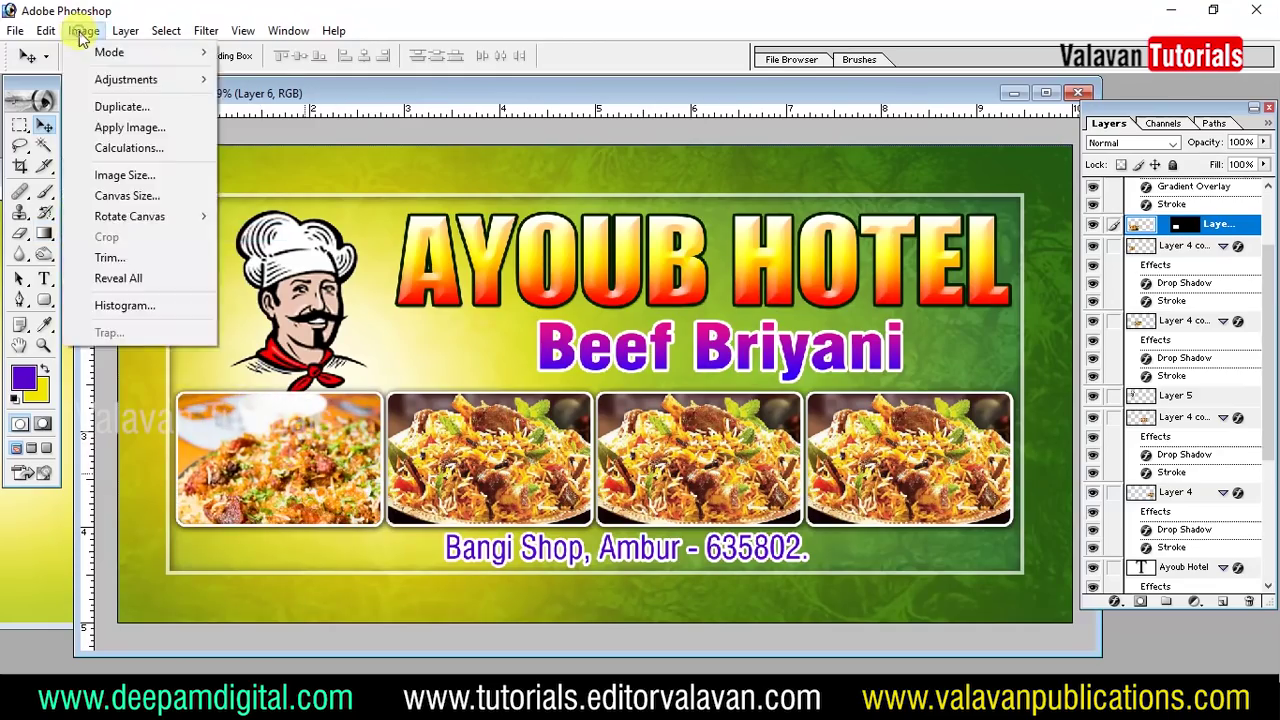
left_click(140, 363)
left_click_drag(490, 606, 435, 573)
key("Return")
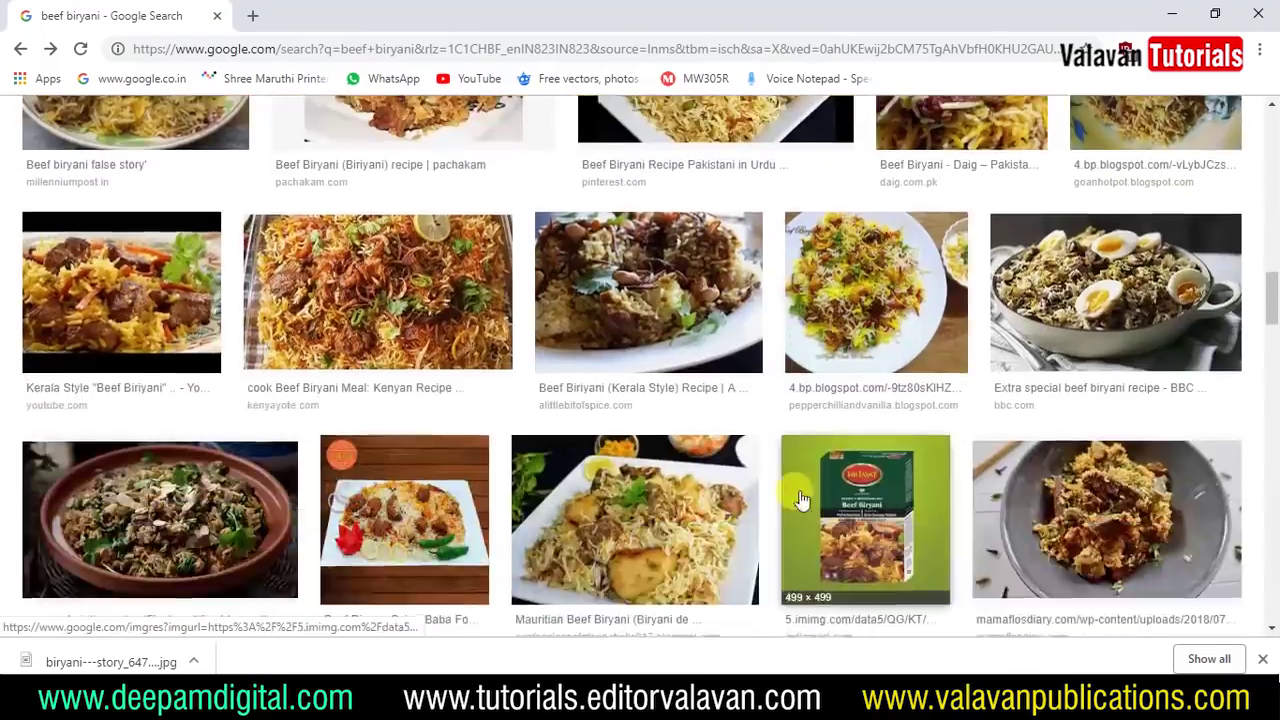
- Change the image search from beef biryani to 'beef 65'
scroll(800, 497, "up", 8)
left_click(260, 134)
key("BackSpace")
key("BackSpace")
key("BackSpace")
key("BackSpace")
key("BackSpace")
key("BackSpace")
key("BackSpace")
type("65")
key("Return")
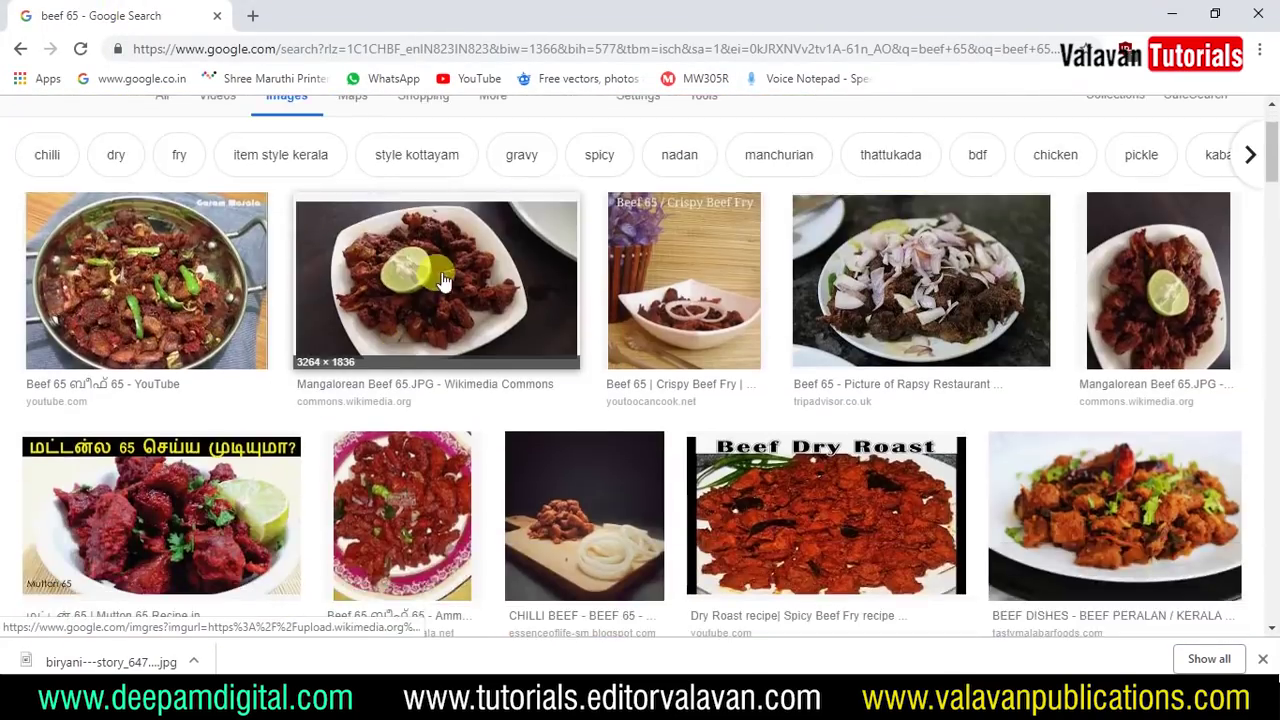
- Browse the beef 65 results and take the red Hotel Salam fried-beef picture
scroll(440, 280, "down", 2)
left_click(1110, 320)
left_click(235, 145)
left_click(194, 434)
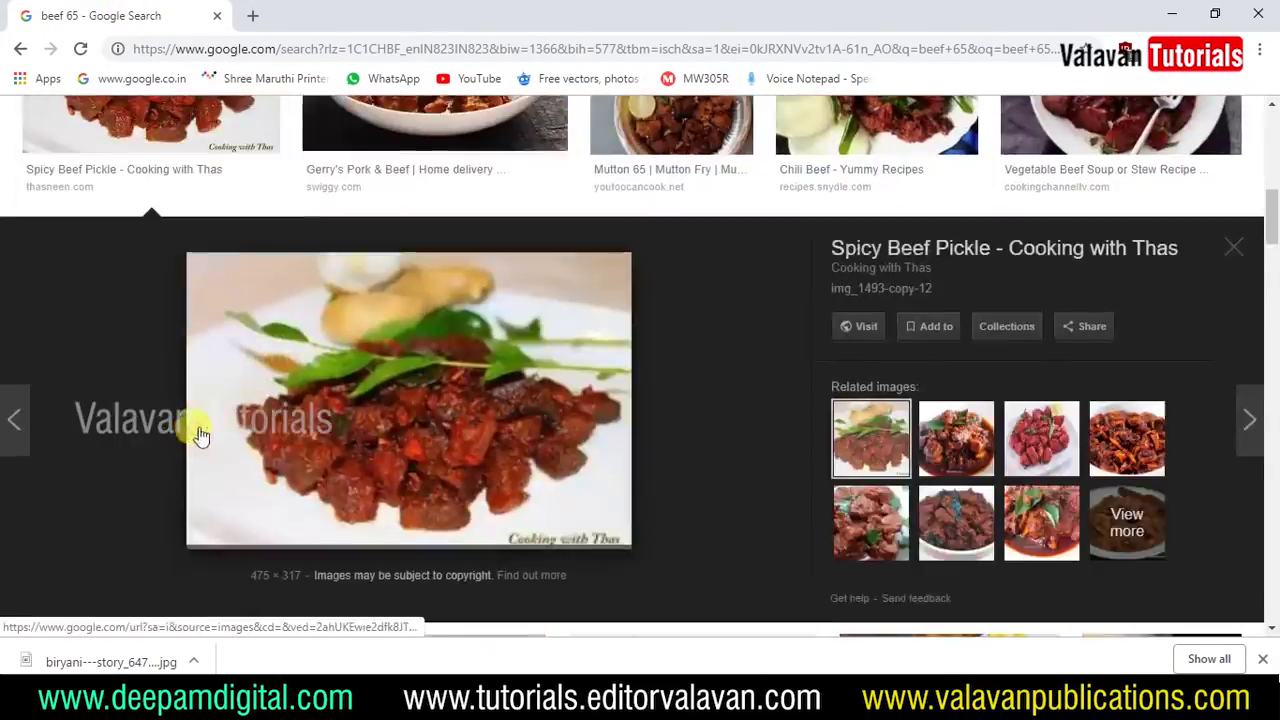
left_click(1045, 342)
scroll(988, 403, "down", 2)
left_click(177, 370)
right_click(420, 328)
left_click(489, 491)
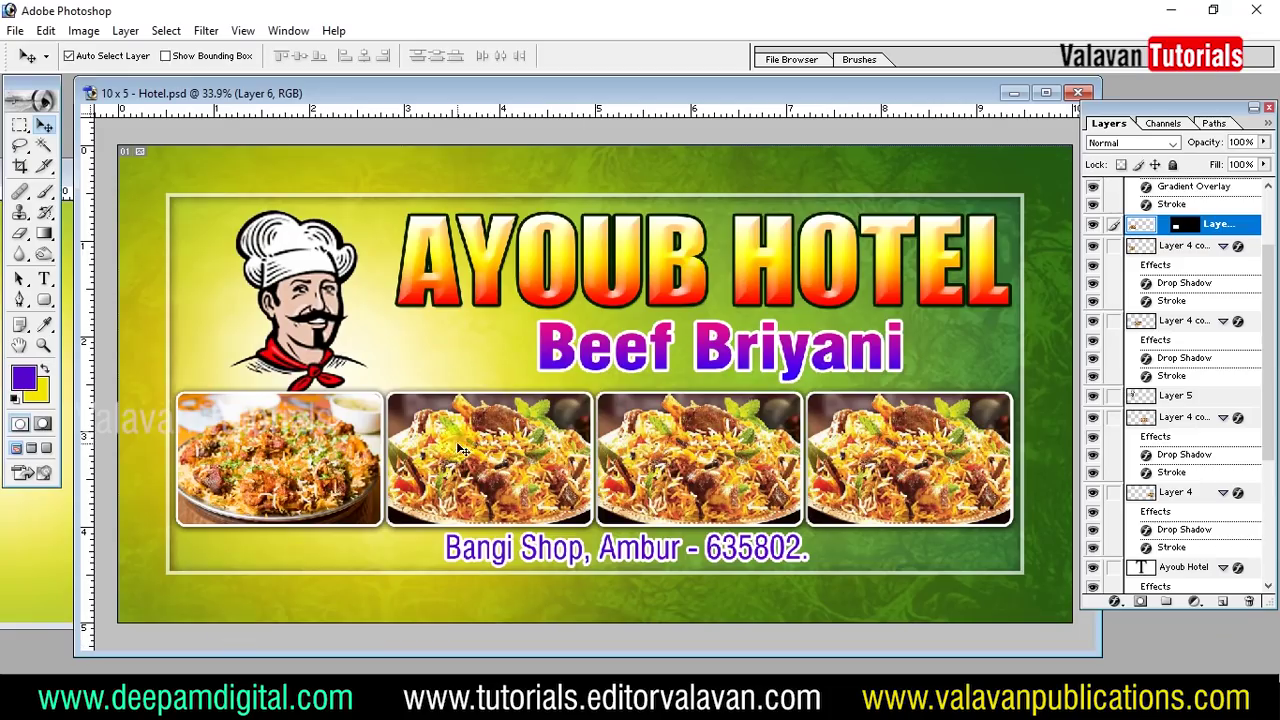
- Paste the fried-beef picture into the second frame, Layer 4 copy 2
left_click(1150, 325)
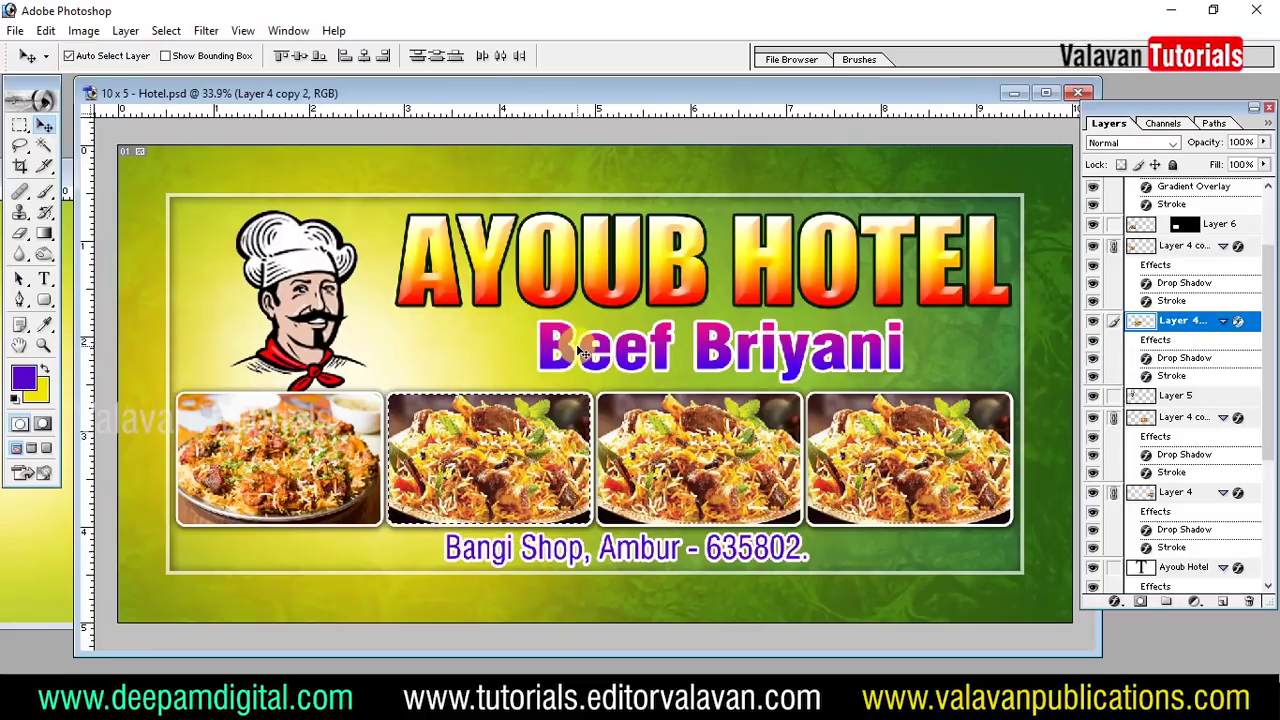
left_click(45, 31)
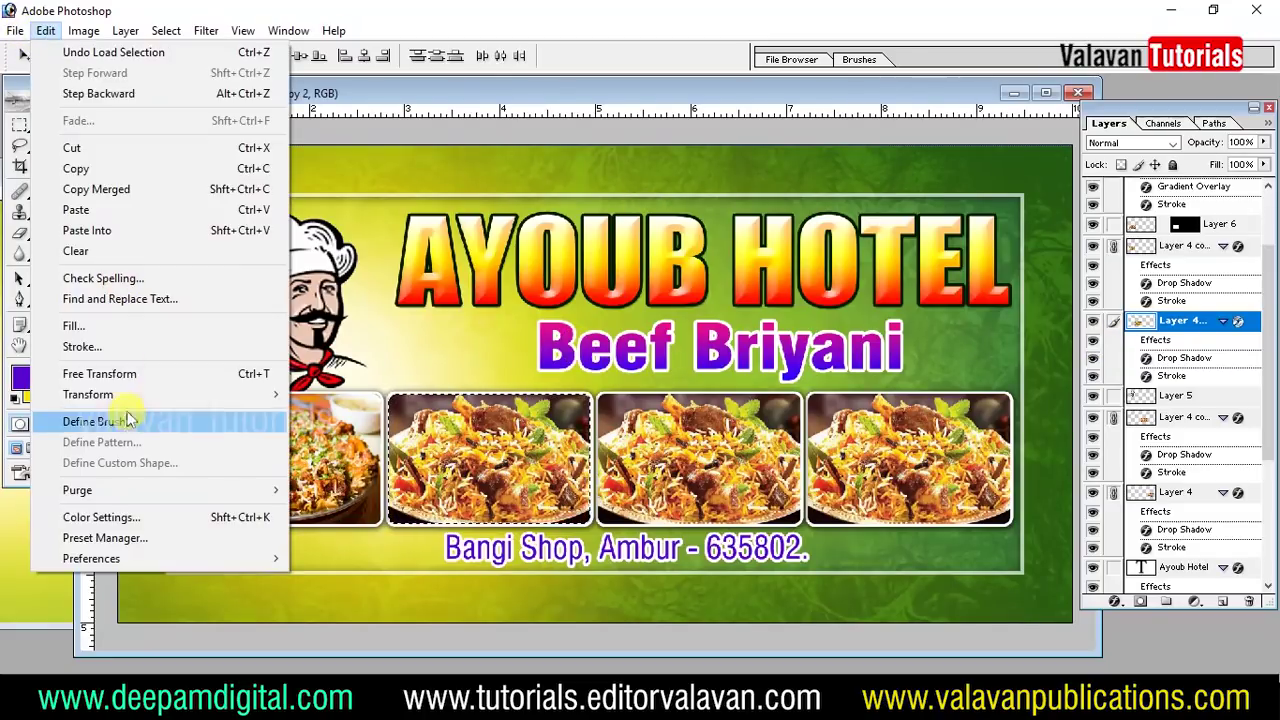
left_click(60, 231)
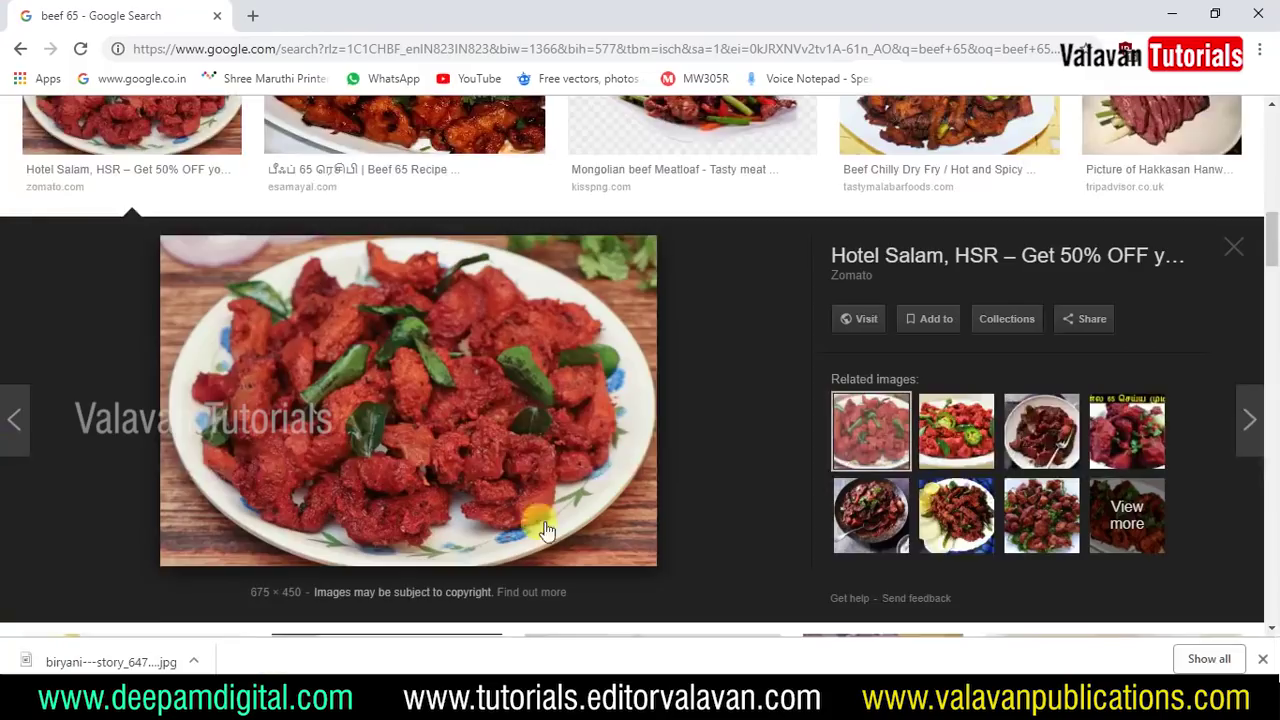
scroll(860, 474, "down", 10)
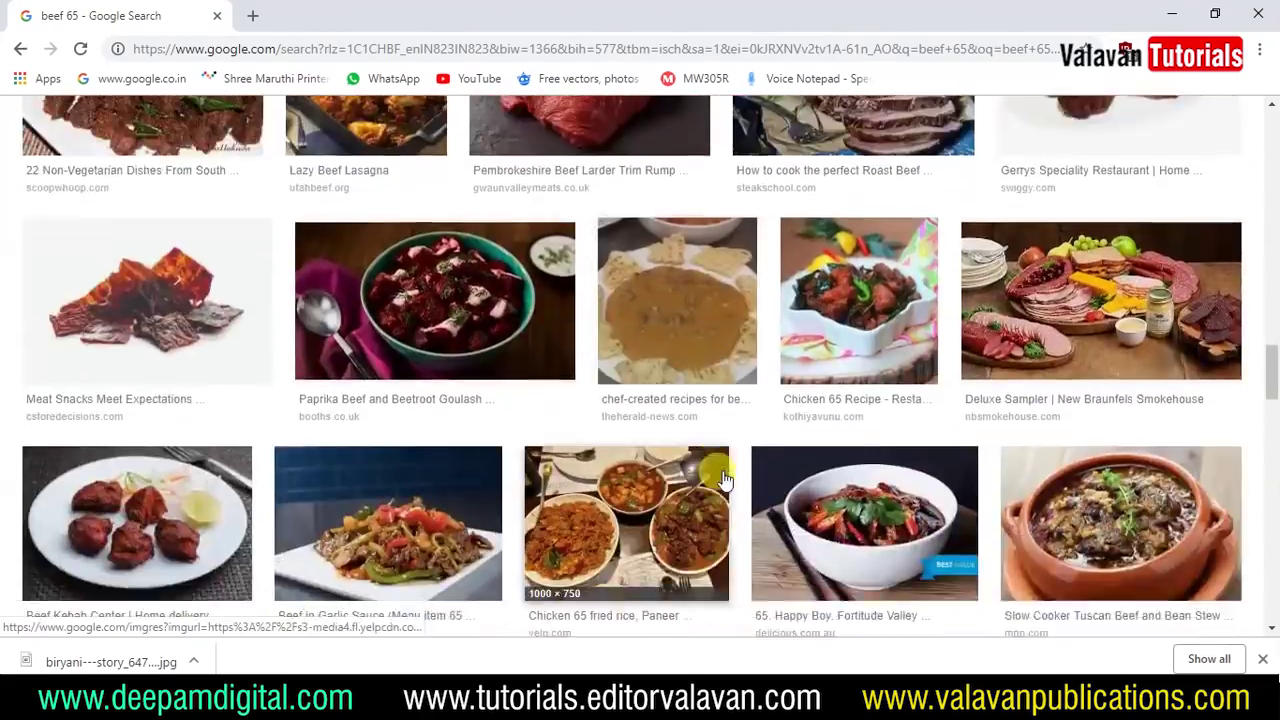
scroll(400, 371, "up", 15)
left_click(243, 131)
key("BackSpace")
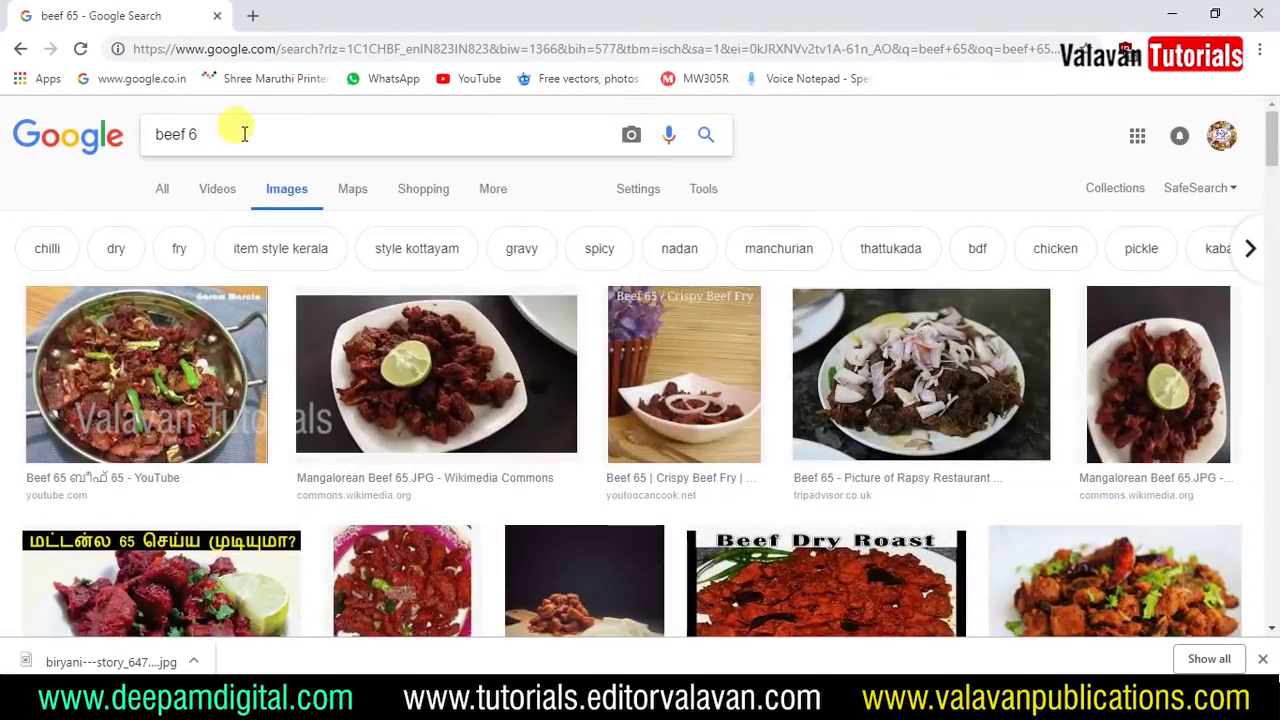